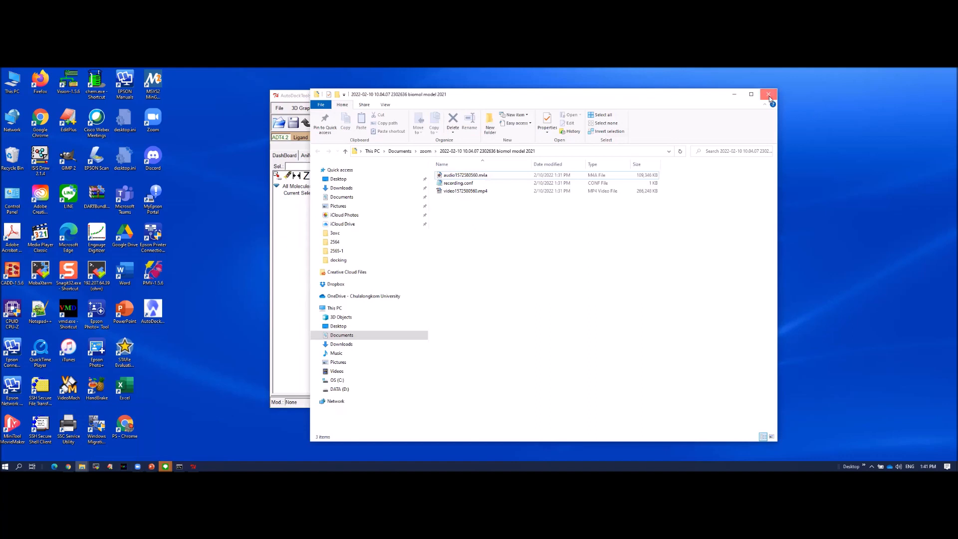
Open 2HU4.pdb from the docking folder in VMD
mouse_move(82, 466)
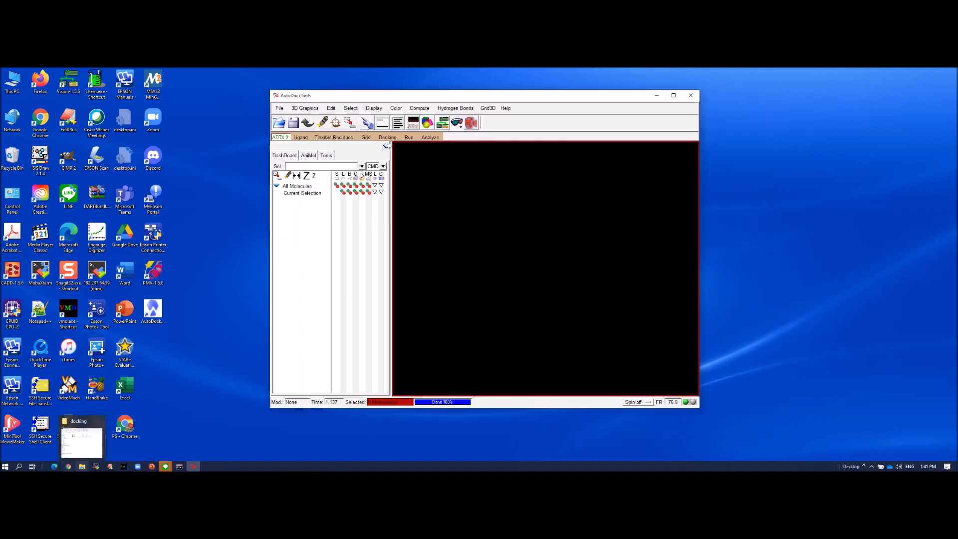
left_click(91, 454)
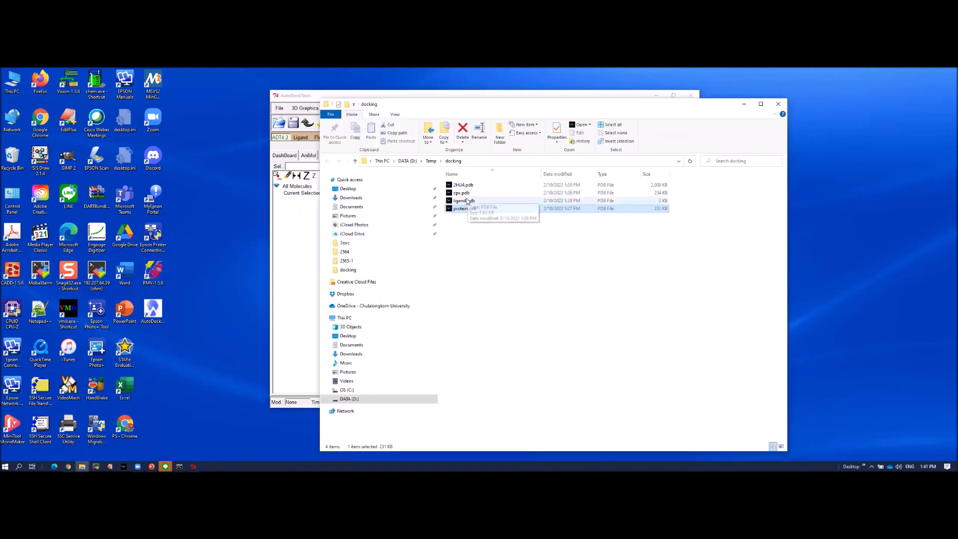
left_click(657, 95)
left_click_drag(639, 101, 635, 83)
left_click(460, 166)
double_click(460, 167)
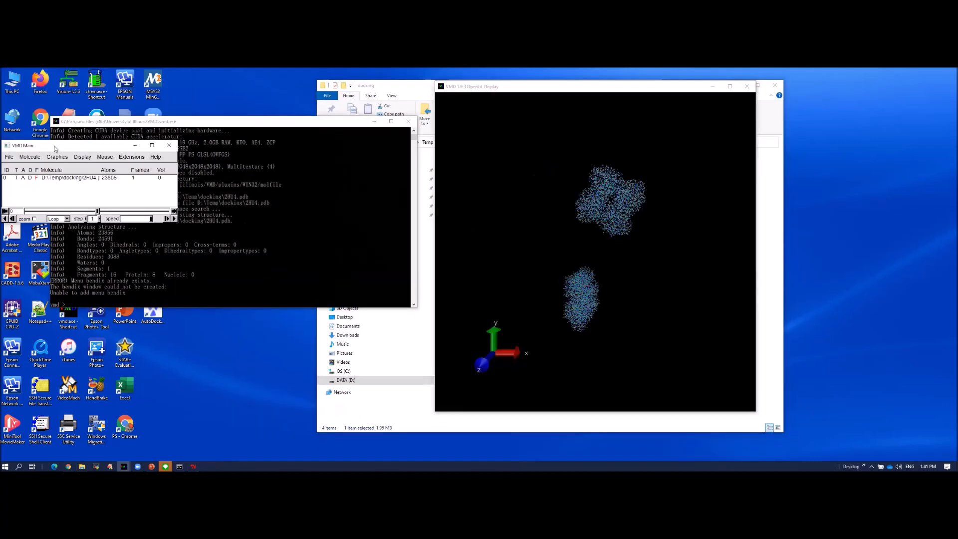
Restrict the molecule's graphical representation to the atom selection "chain A and protein"
left_click_drag(40, 149, 215, 114)
left_click(231, 123)
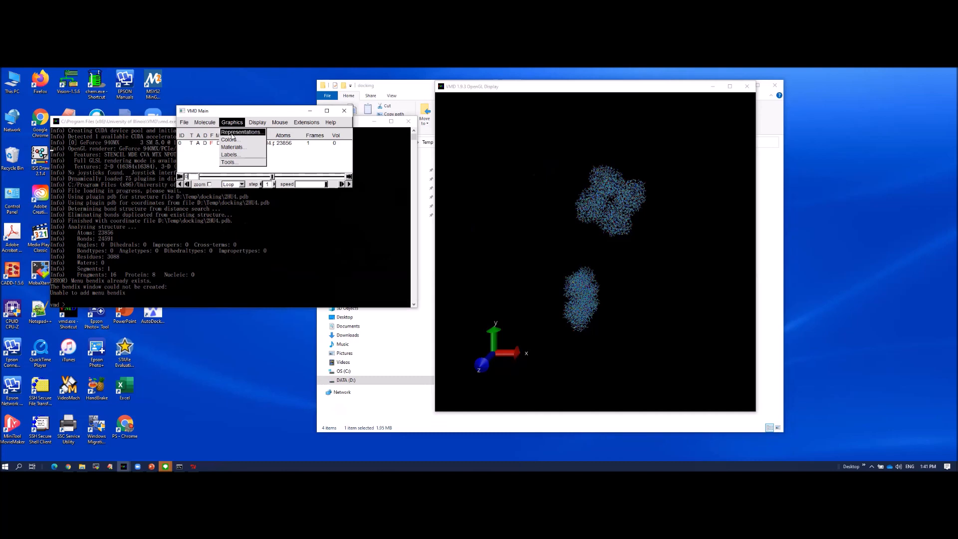
left_click(233, 136)
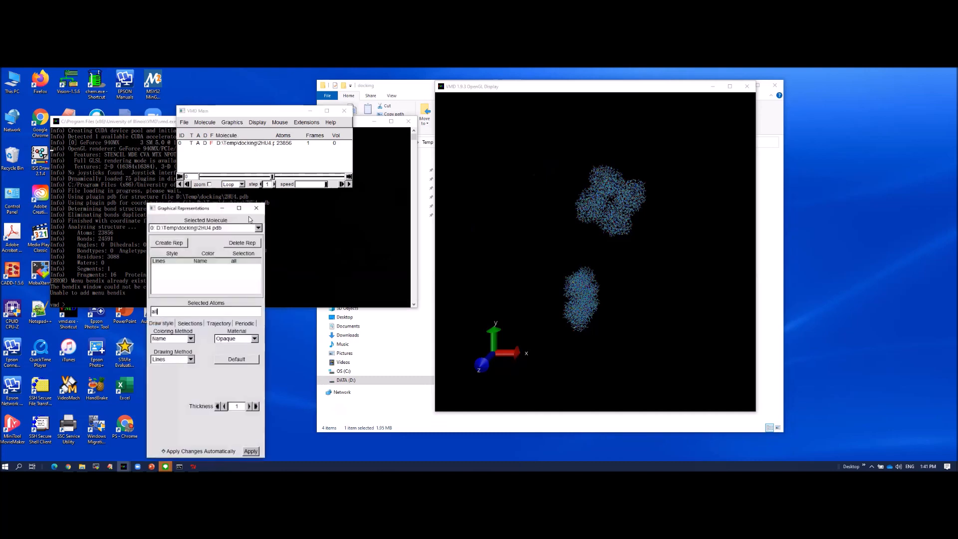
left_click_drag(305, 251, 283, 251)
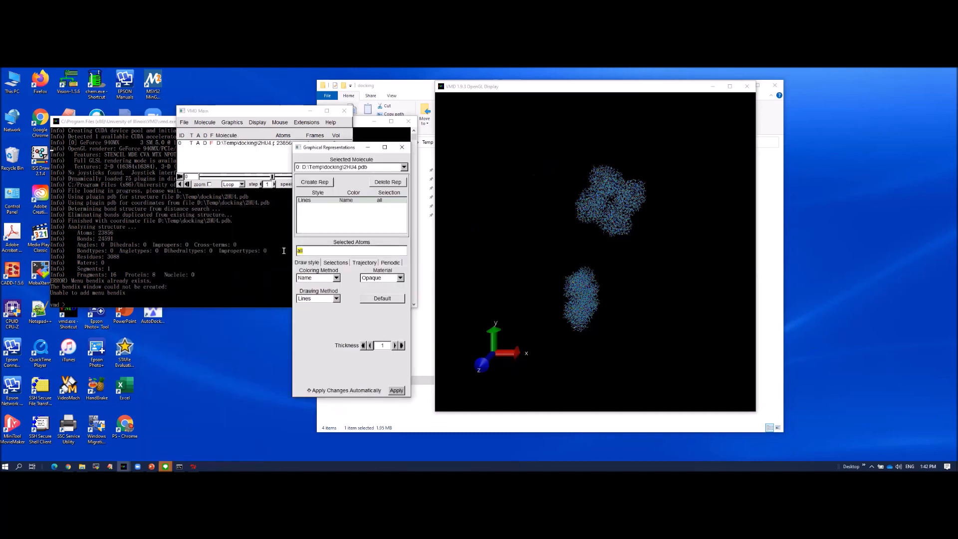
type("chain A and protein")
key("Return")
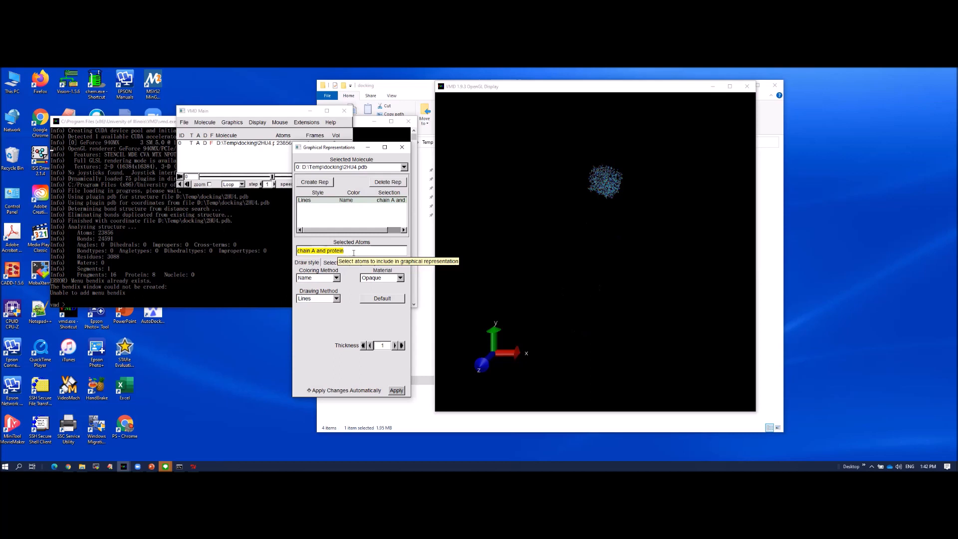
Set up saving coordinates of the 2HU4.pdb molecule with the atom selection "chain A and protein"
left_click(185, 123)
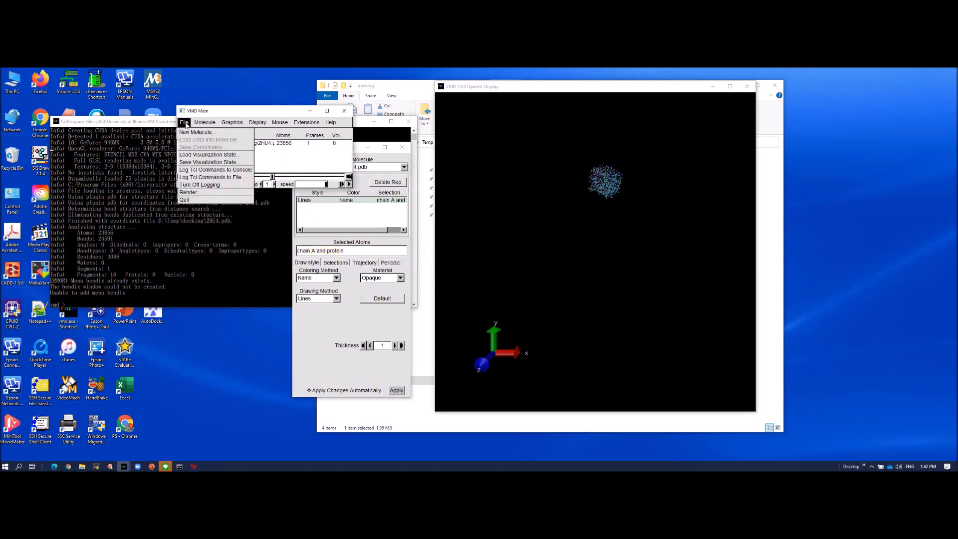
left_click(324, 250)
left_click(311, 233)
left_click(199, 110)
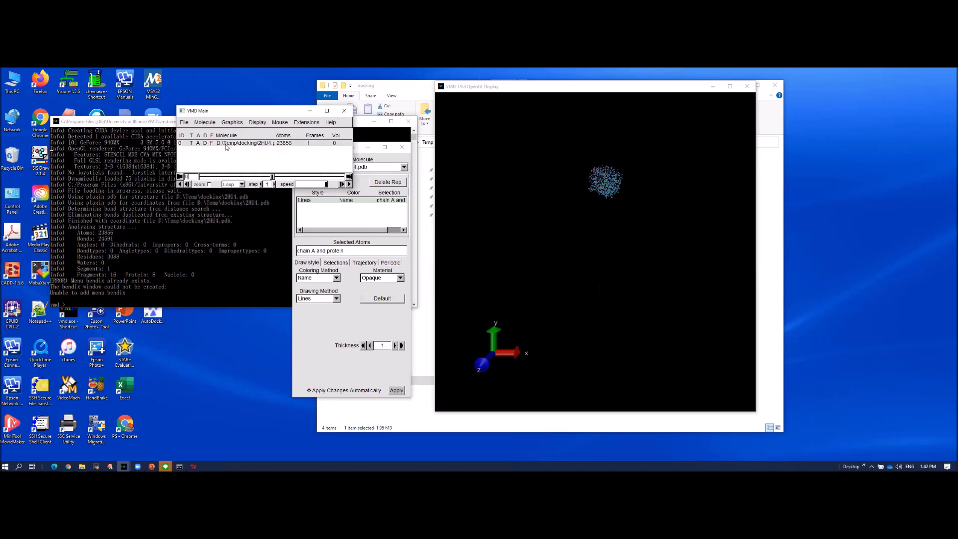
left_click(185, 123)
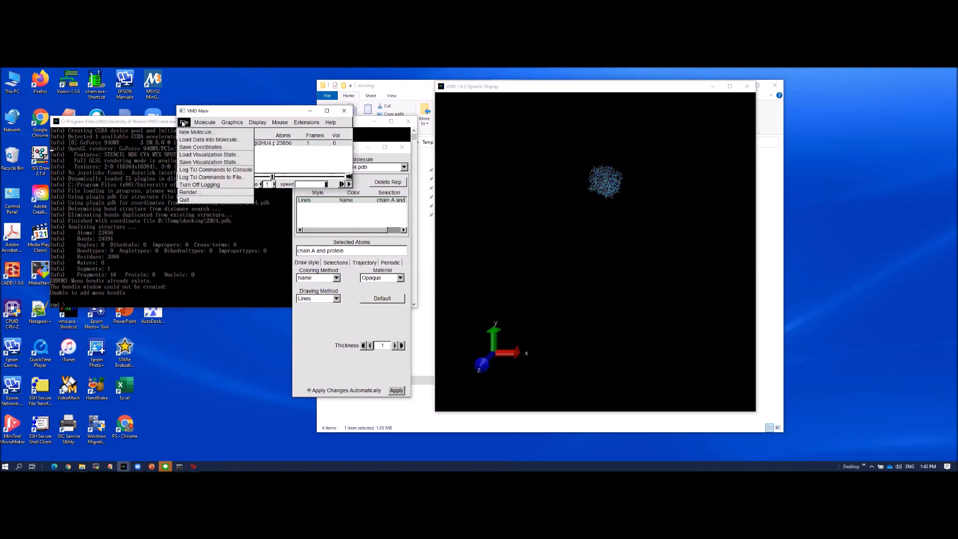
left_click(185, 147)
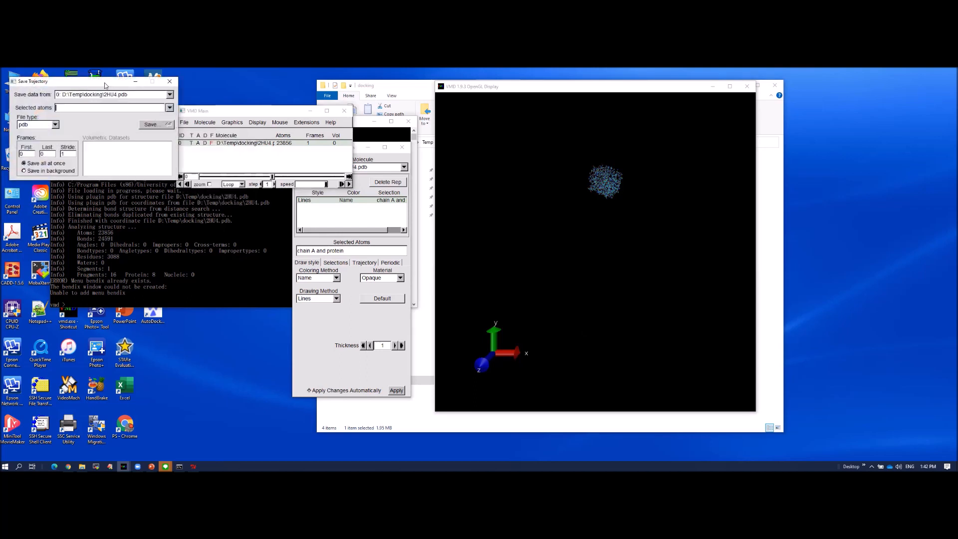
left_click_drag(108, 85, 254, 224)
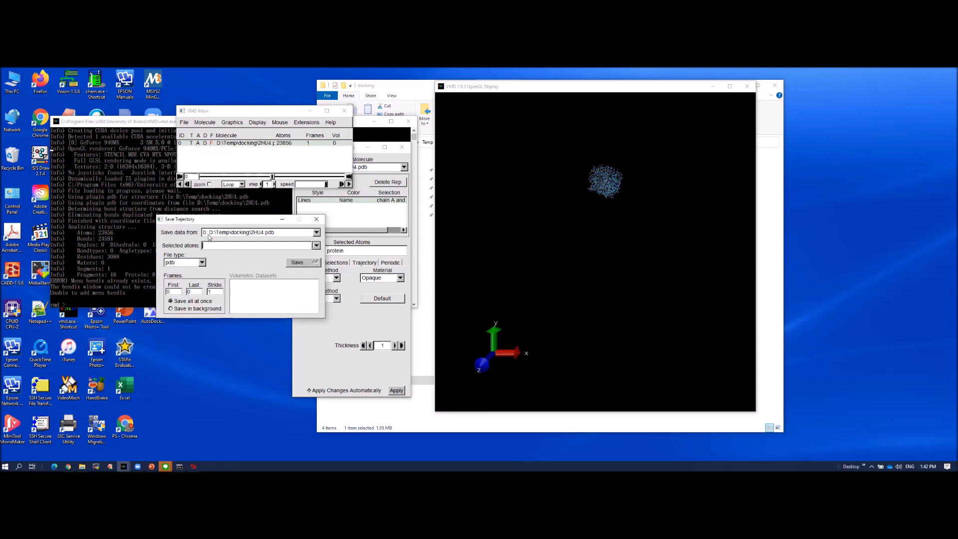
left_click(227, 233)
left_click(236, 234)
type("chain A and protein")
left_click_drag(264, 222, 172, 224)
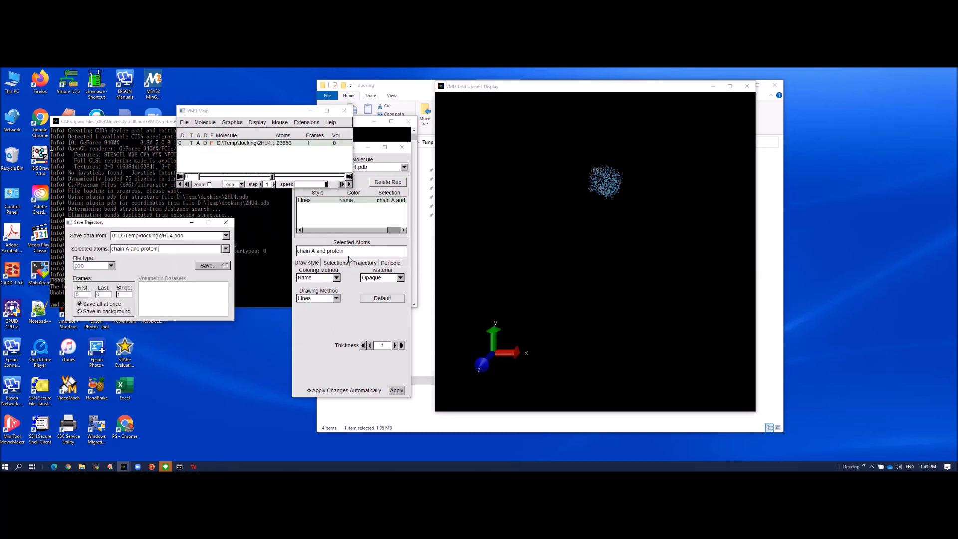
Save the selected protein coordinates as protein.pdb in the docking folder, replacing the existing file
left_click(340, 249)
triple_click(339, 249)
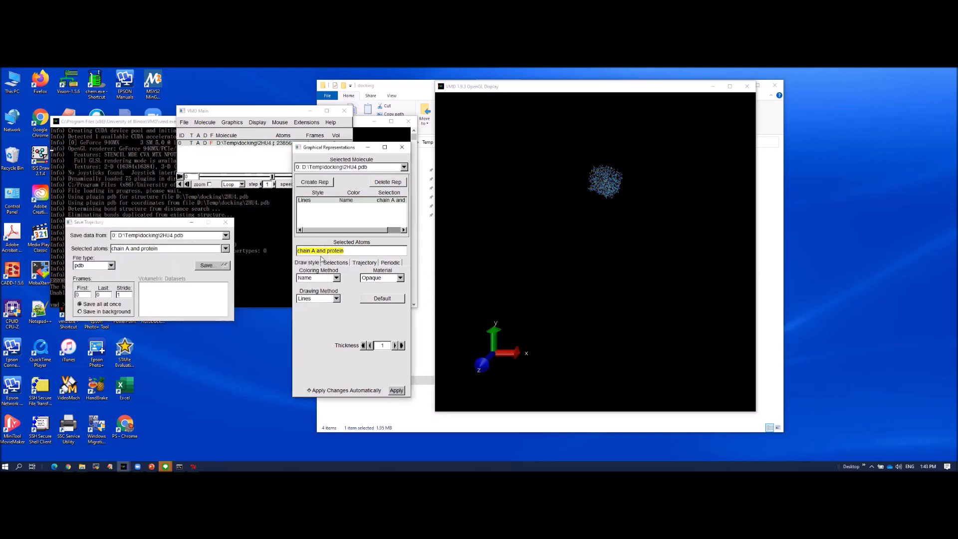
triple_click(150, 248)
left_click(175, 250)
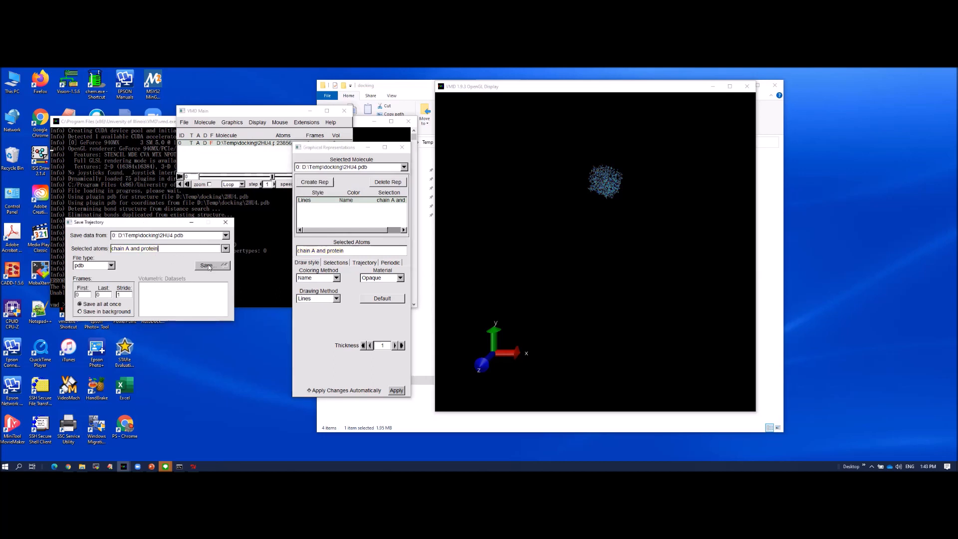
left_click(208, 265)
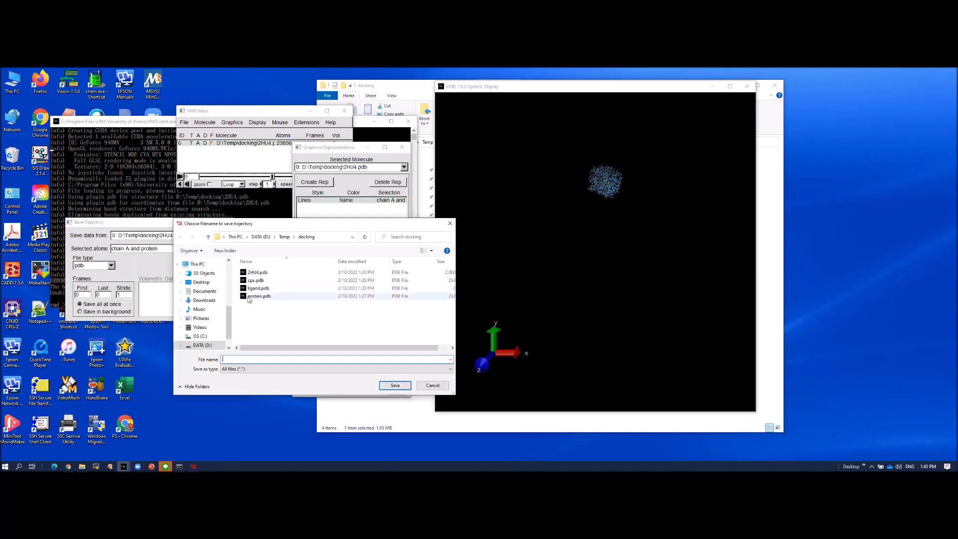
left_click(252, 297)
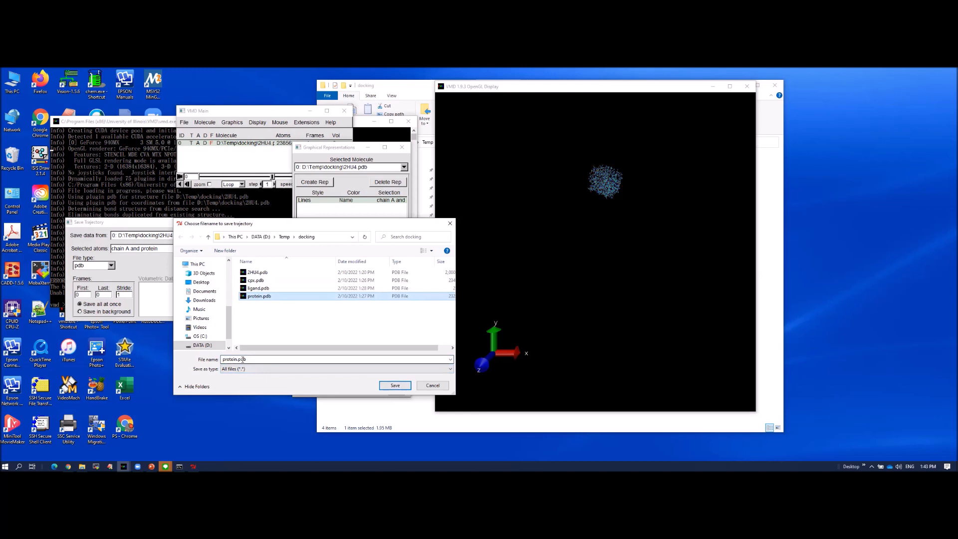
left_click(395, 385)
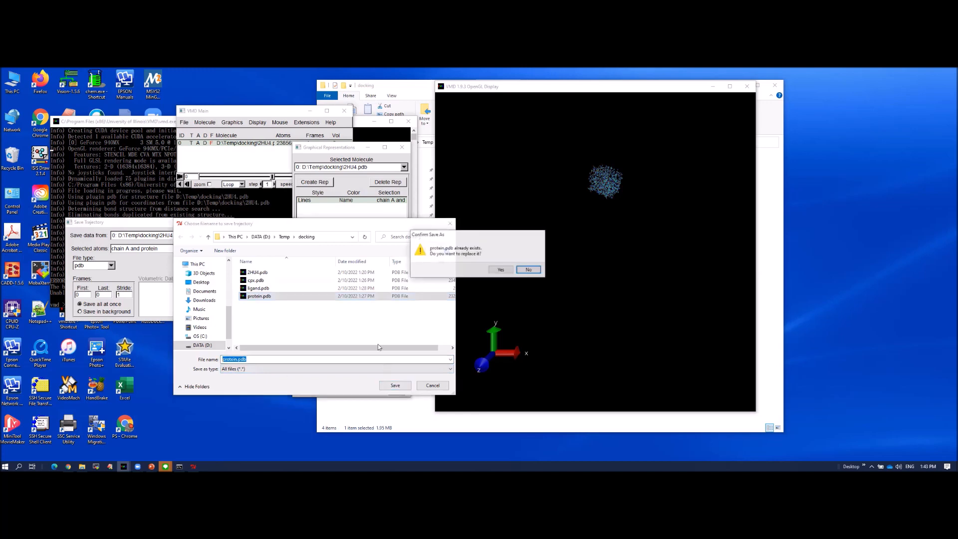
left_click(500, 270)
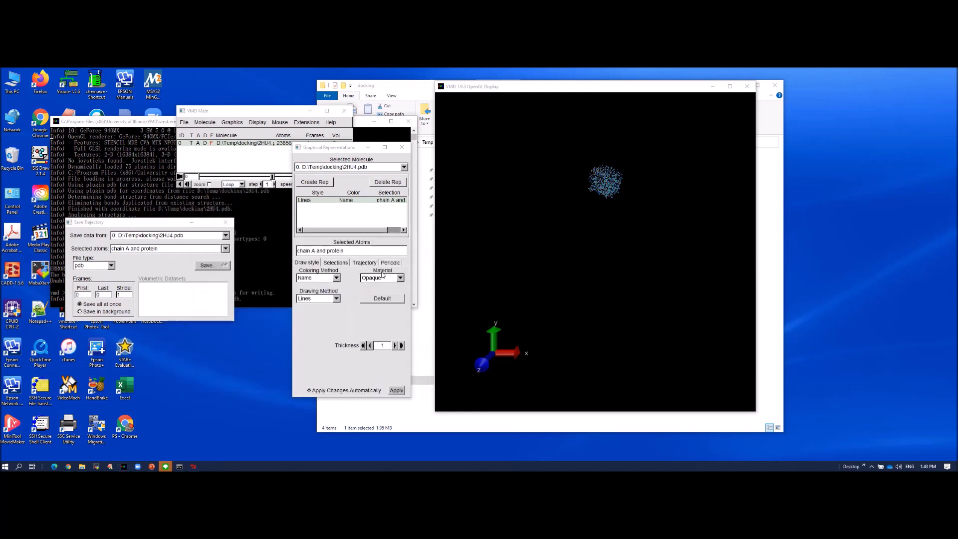
Change the save selection to "chain A and resname" and set the displayed atoms to "chain A and resname G39"
left_click(187, 248)
type("nam")
left_click(361, 248)
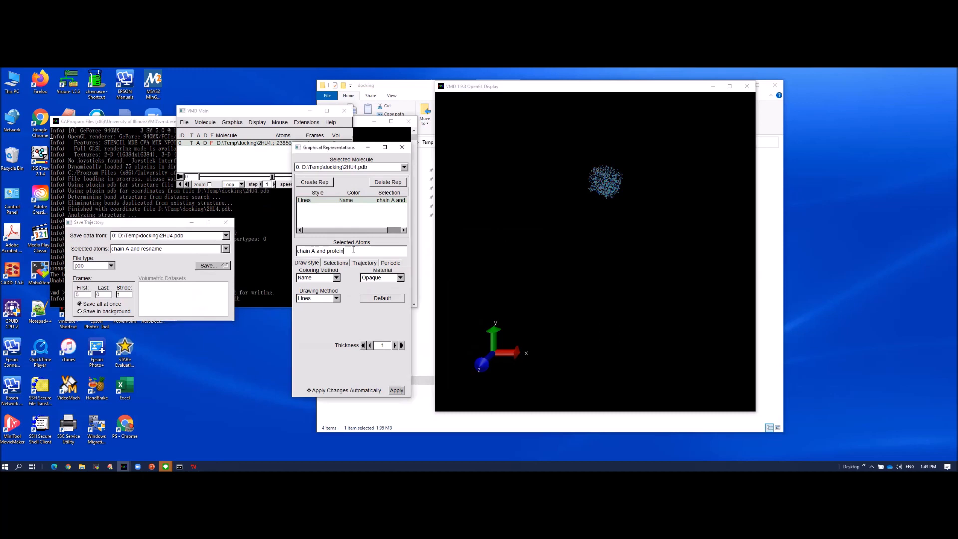
left_click_drag(355, 147, 338, 150)
left_click_drag(327, 254, 311, 253)
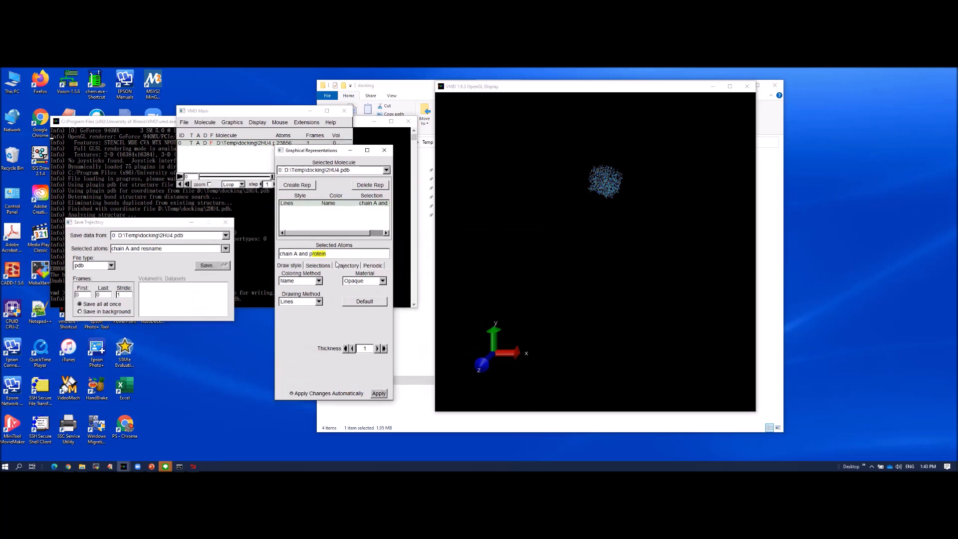
key("BackSpace")
key("BackSpace")
type("resname G")
key("Return")
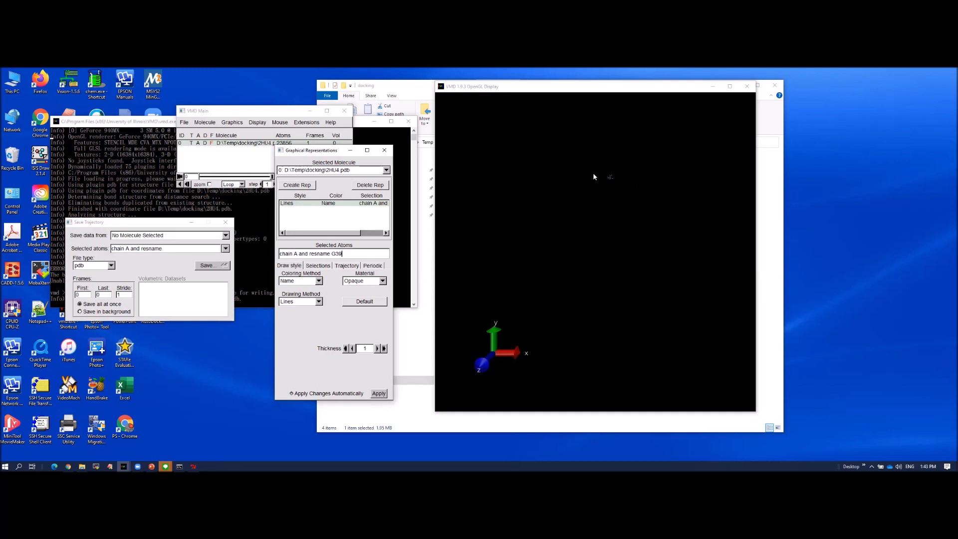
Reset the view onto the G39 ligand and set its drawing method to Licorice
left_click(257, 123)
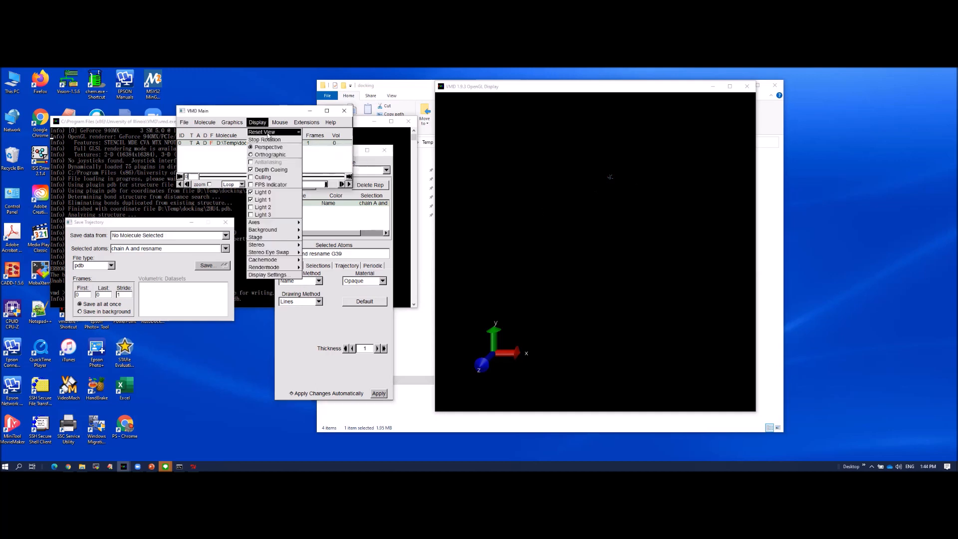
left_click(268, 132)
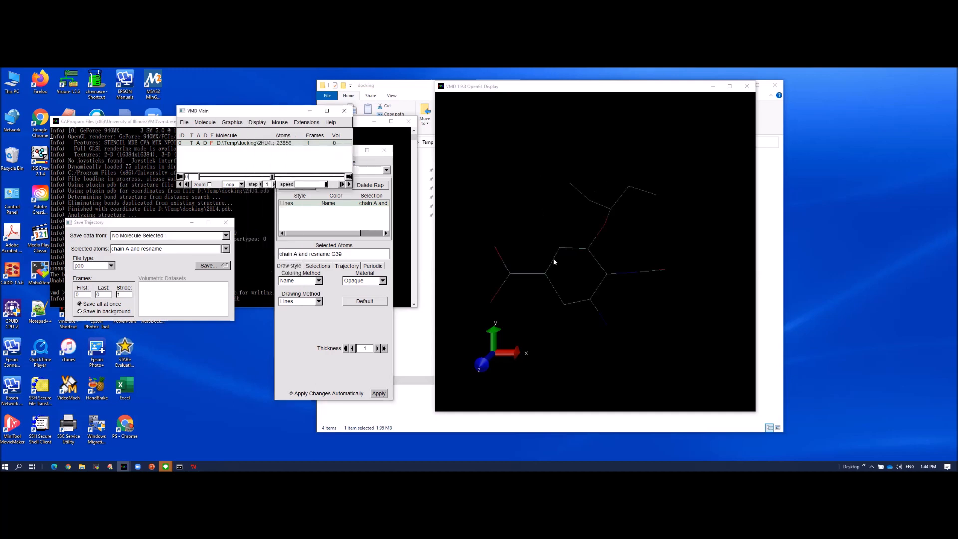
left_click(318, 302)
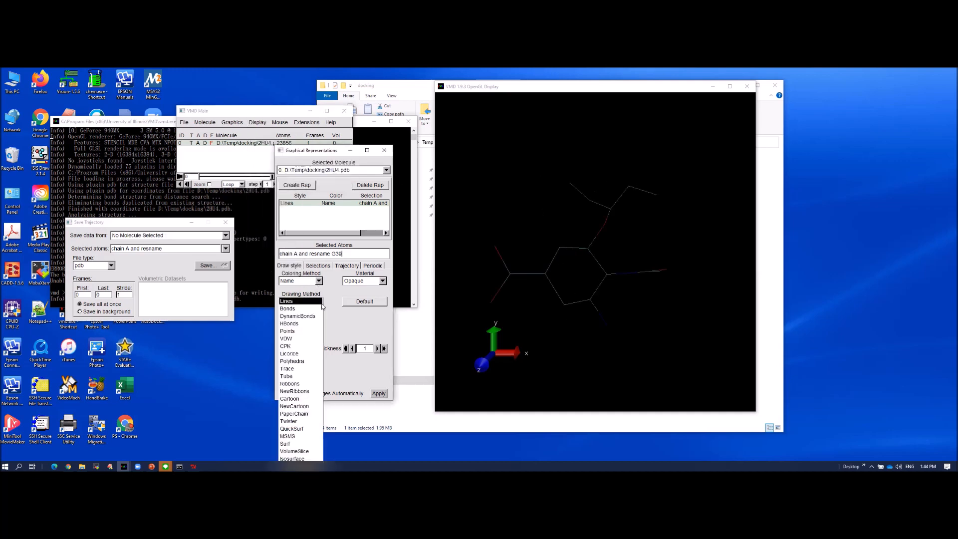
left_click(300, 354)
left_click_drag(344, 254, 272, 254)
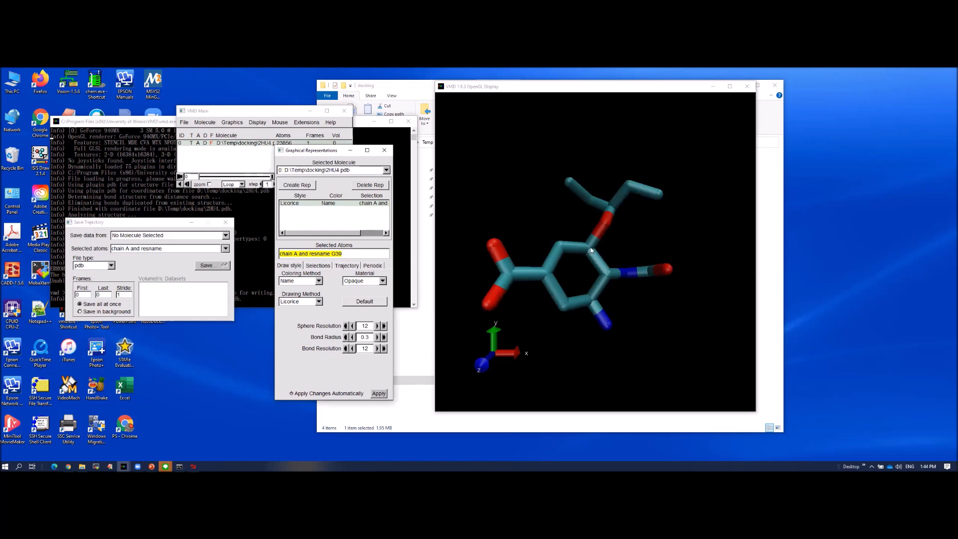
left_click(351, 254)
Complete the save selection as "chain A and resname G39" and choose 2HU4.pdb as the source molecule
left_click(170, 250)
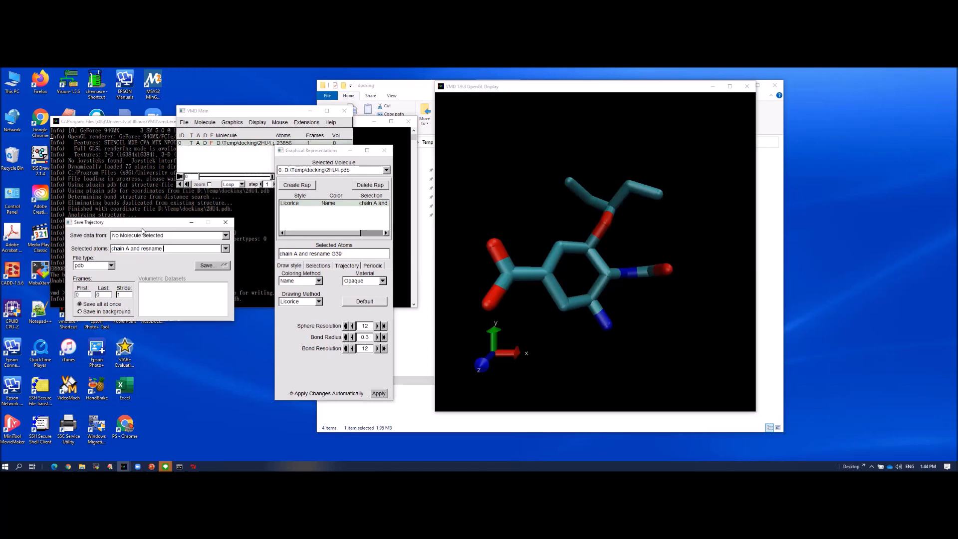
left_click_drag(143, 225, 153, 235)
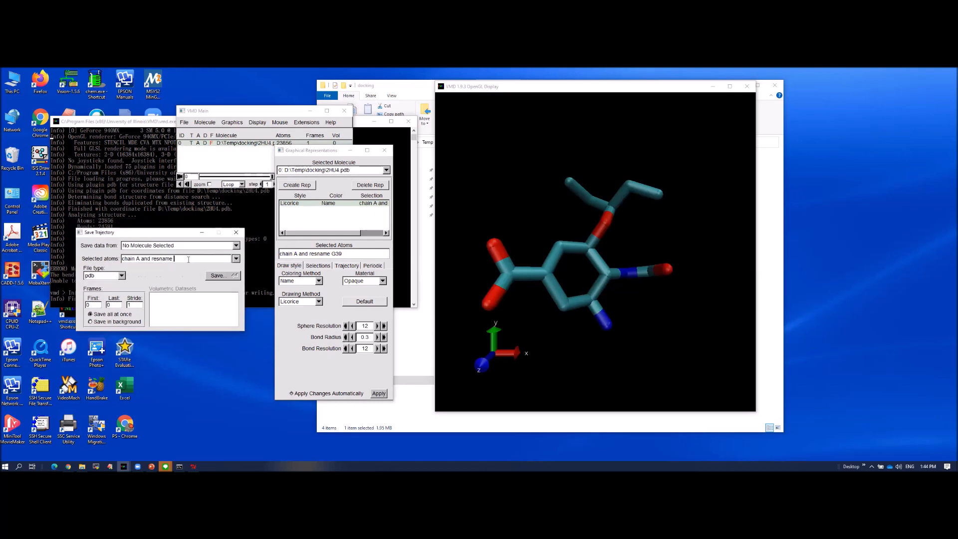
type("G39")
left_click(216, 277)
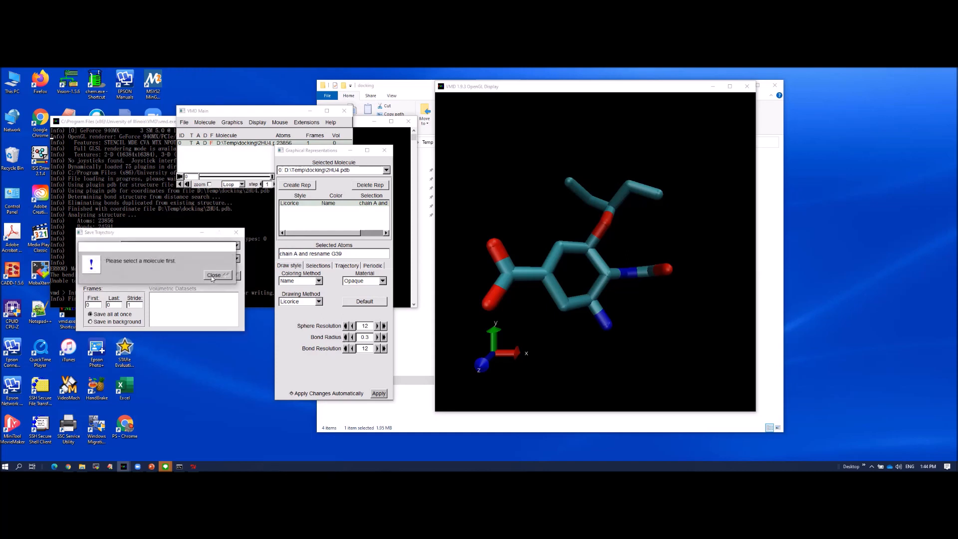
left_click(218, 278)
left_click(140, 246)
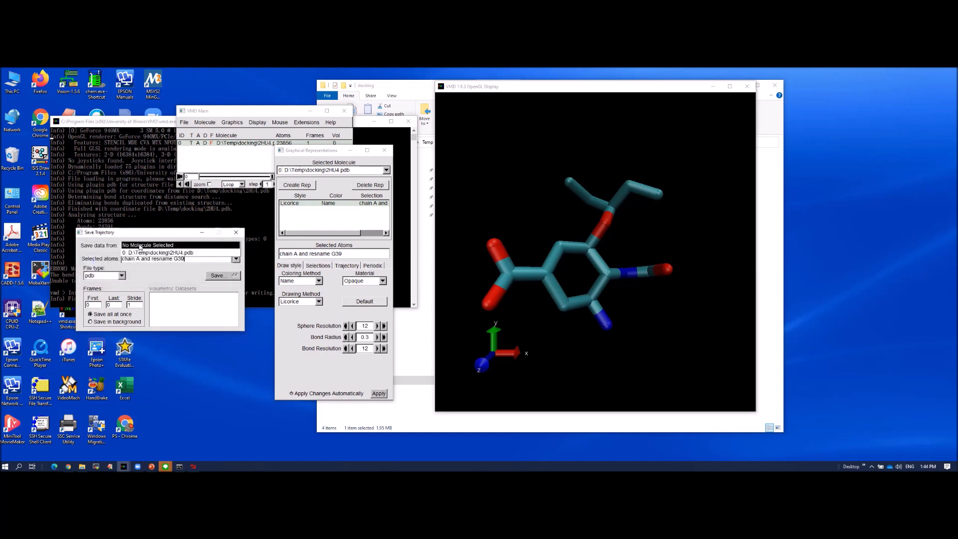
left_click(146, 253)
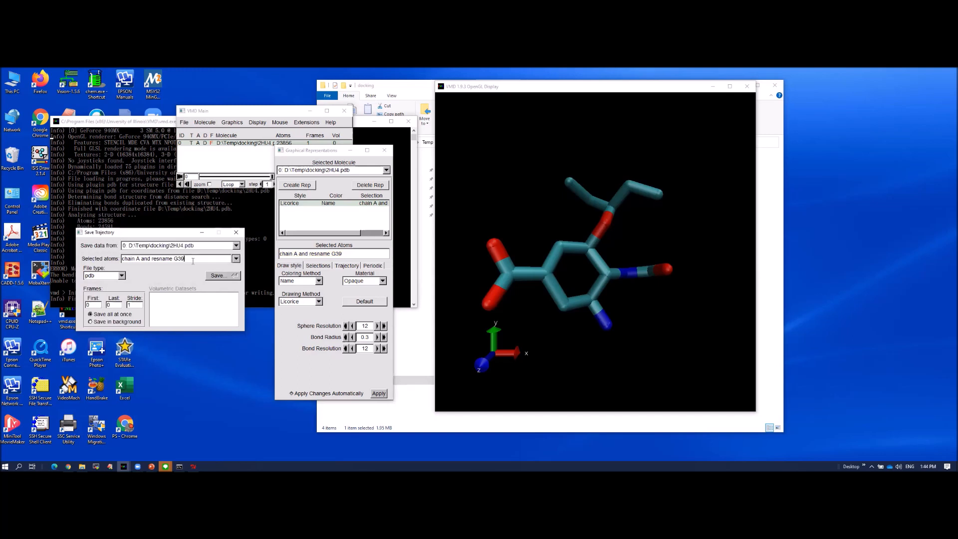
Save the selected ligand coordinates as ligand.pdb in the docking folder, replacing the existing file
left_click(213, 275)
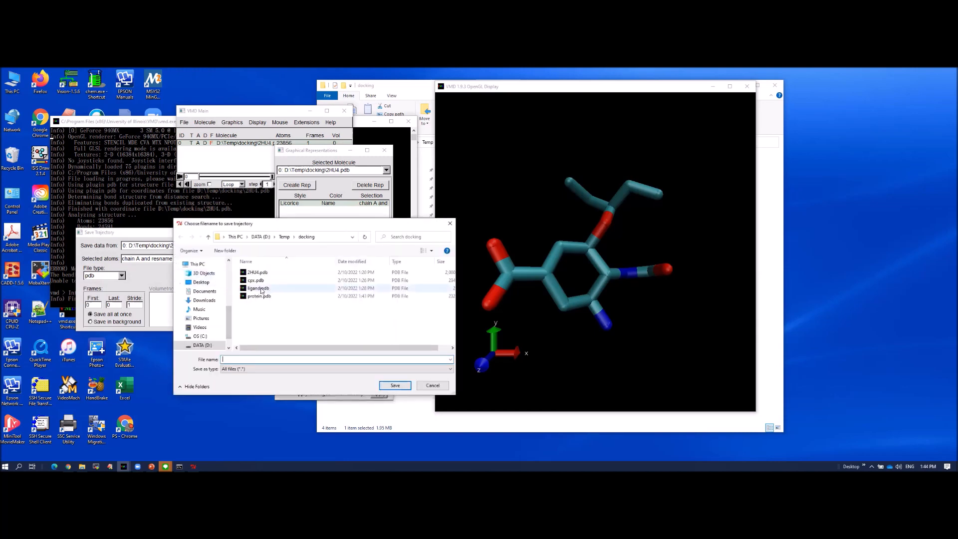
left_click(263, 290)
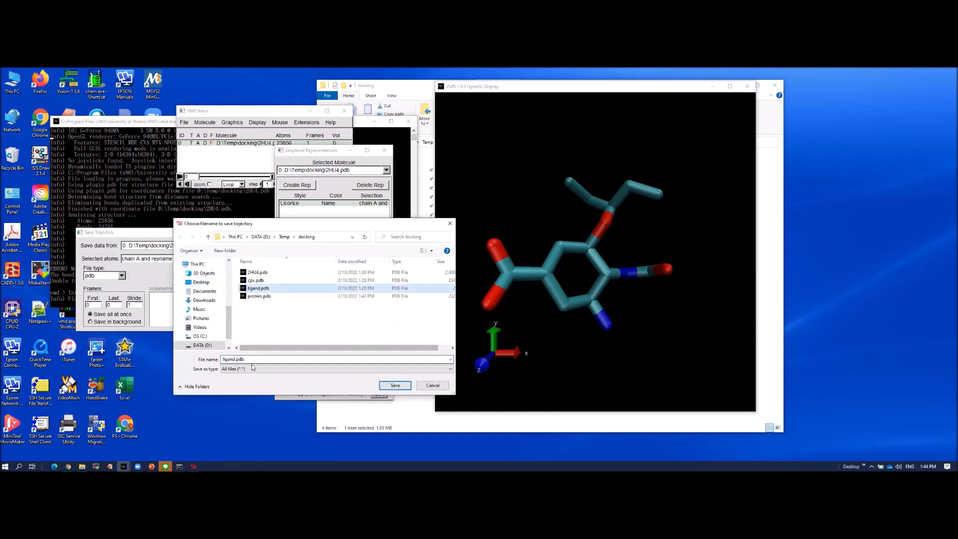
left_click(394, 385)
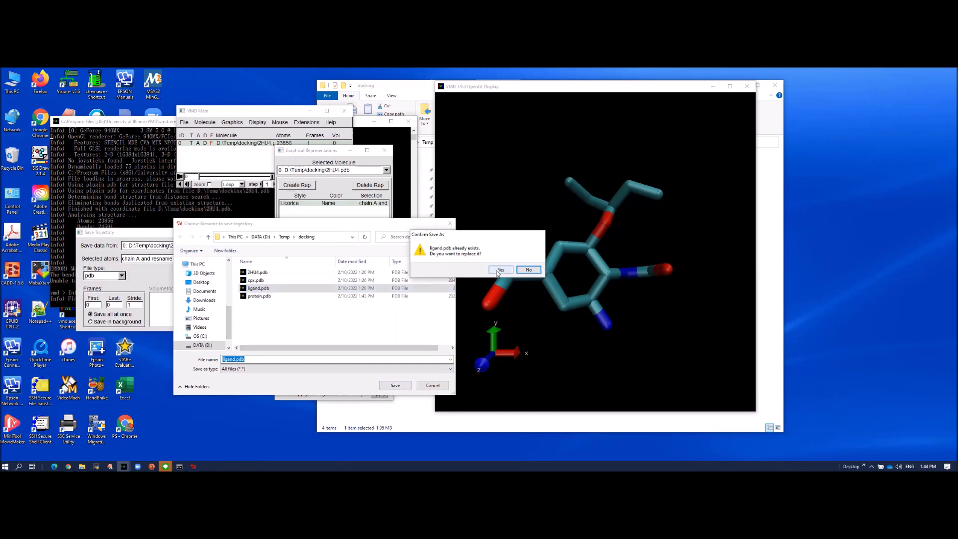
left_click(501, 269)
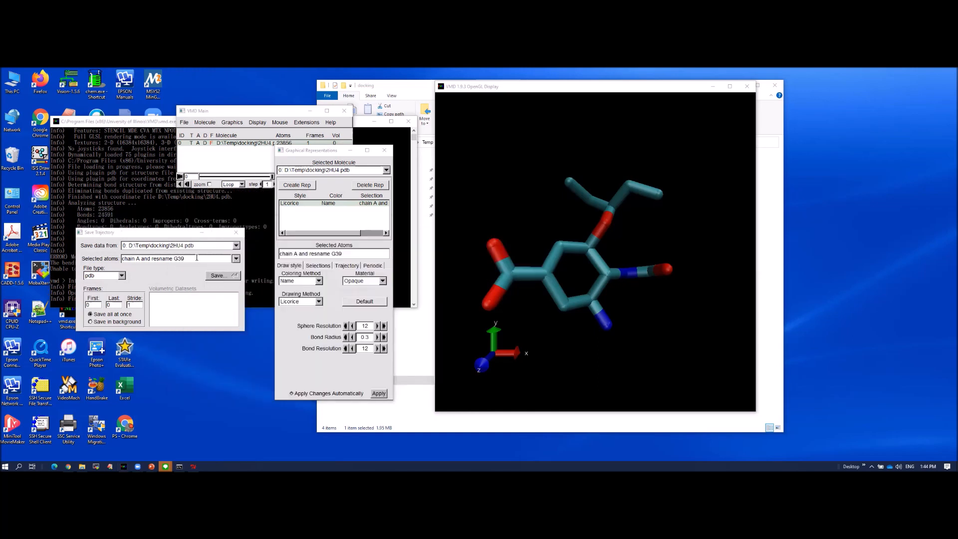
Change the displayed atom selection to "chain A" only and apply it
left_click_drag(343, 254, 299, 253)
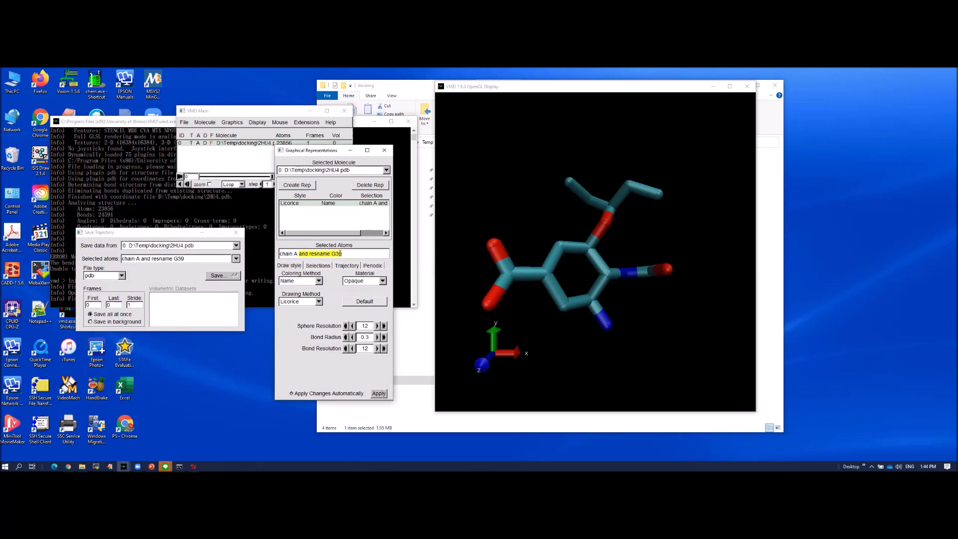
key("BackSpace")
key("Return")
left_click_drag(299, 254, 273, 254)
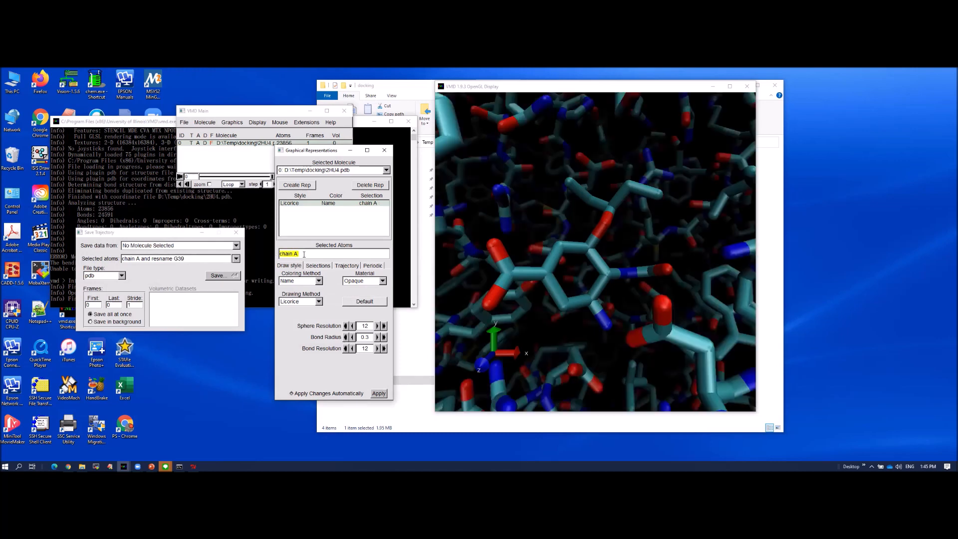
Shorten the save selection to "chain A" and choose 2HU4.pdb as the source molecule
left_click_drag(200, 259, 141, 259)
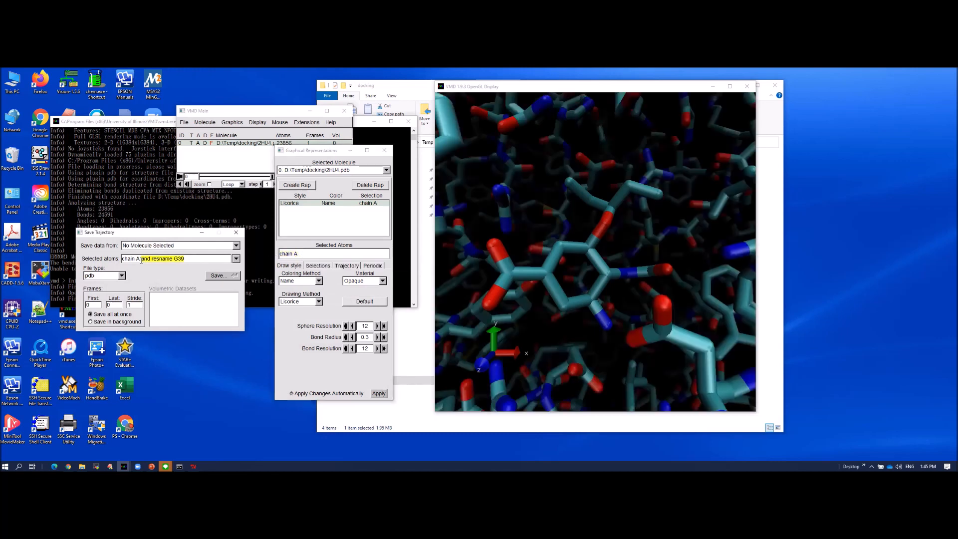
key("BackSpace")
left_click(204, 249)
left_click(170, 254)
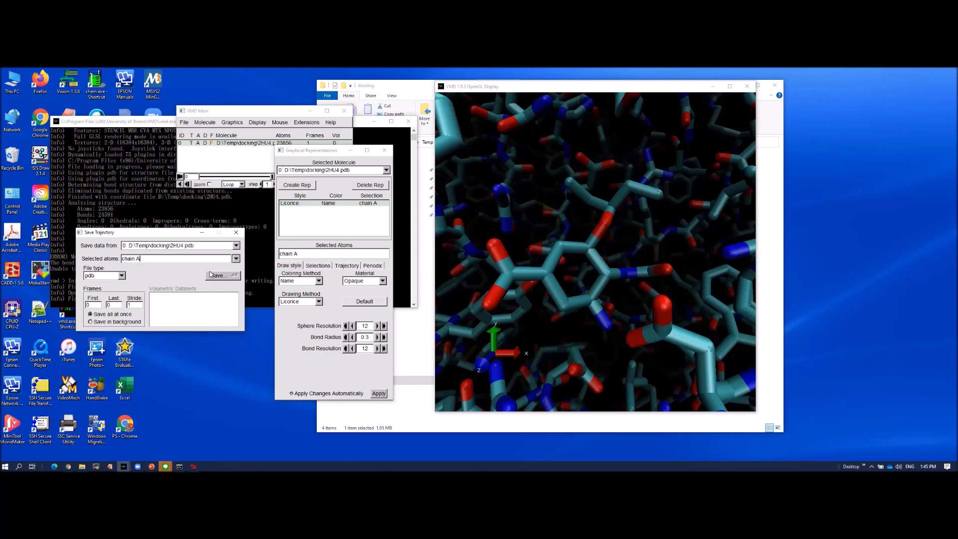
Save the chain A coordinates as cpx.pdb in the docking folder, replacing the existing file
left_click(213, 276)
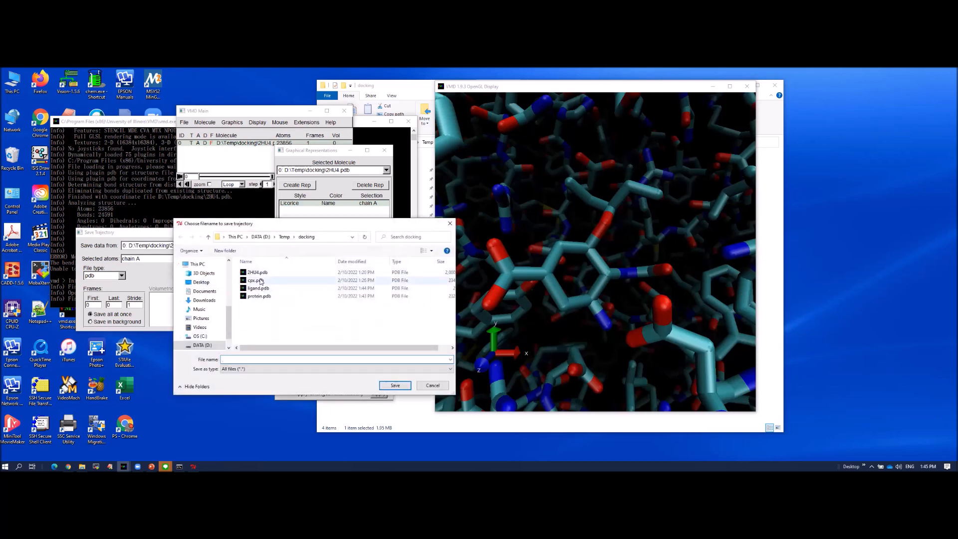
left_click(255, 280)
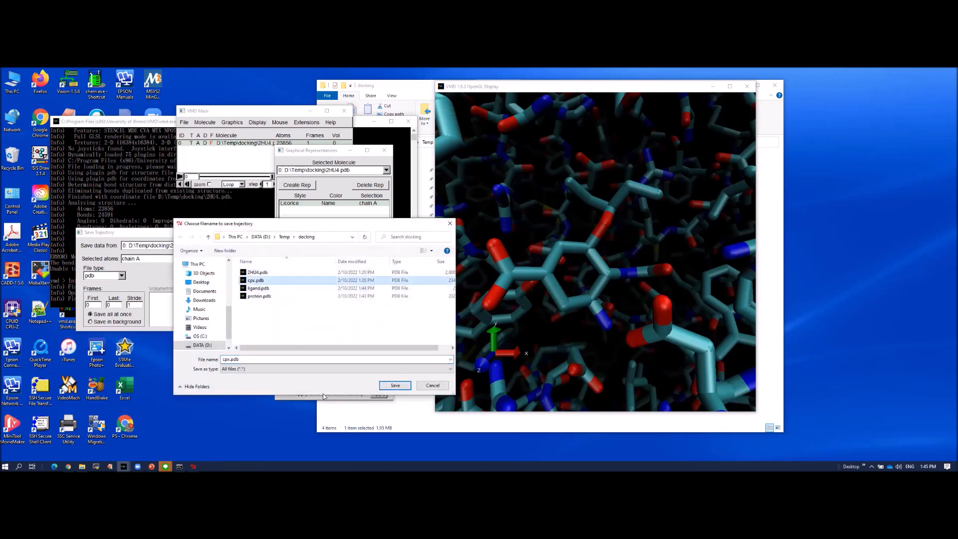
left_click(395, 385)
left_click(500, 269)
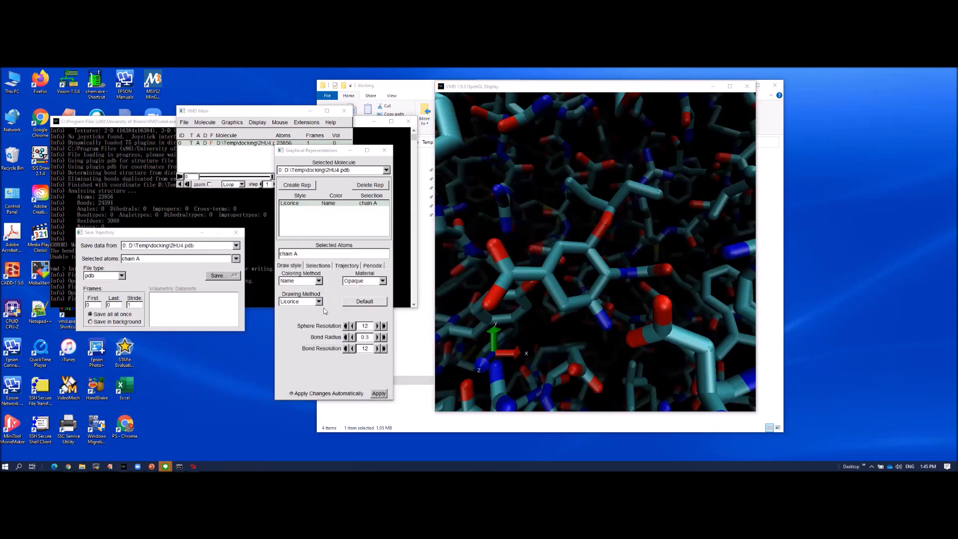
Close the Save Trajectory and Graphical Representations windows and bring the docking folder forward
left_click(236, 233)
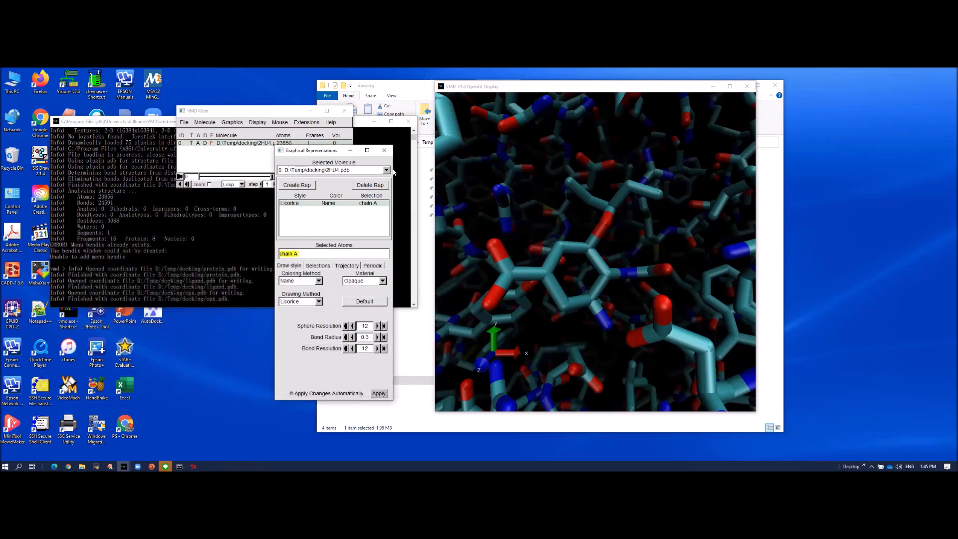
left_click(384, 150)
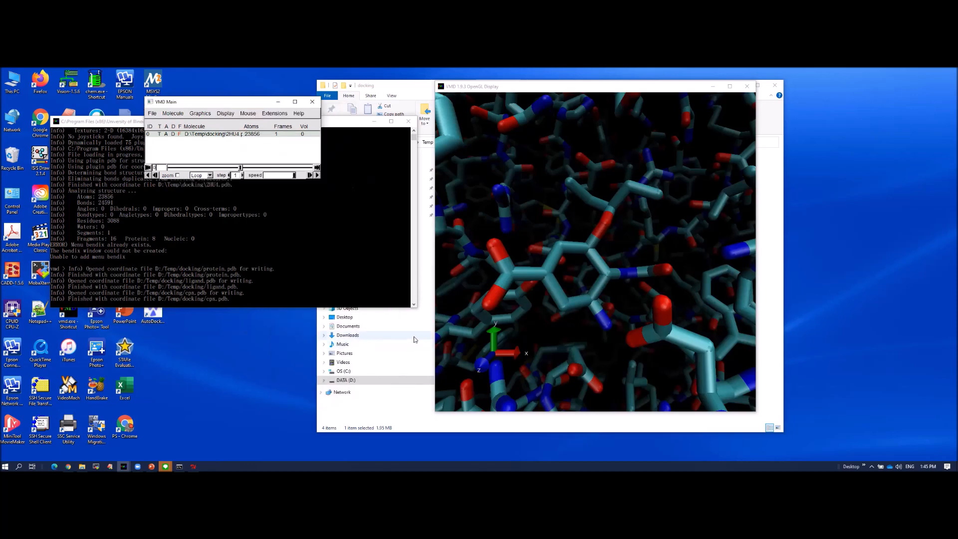
left_click(414, 339)
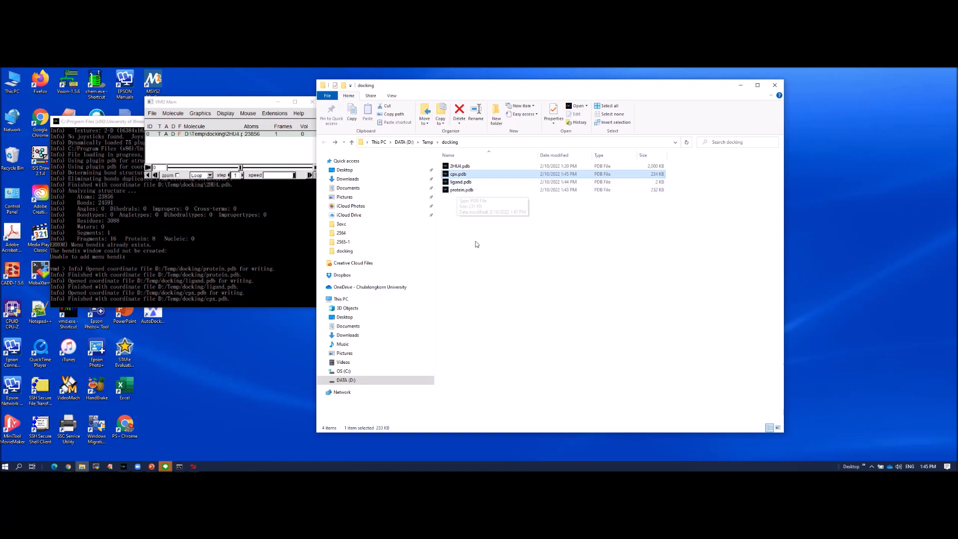
Clear the desktop of open windows, switch to AutoDockTools, and move and enlarge its window
mouse_move(180, 466)
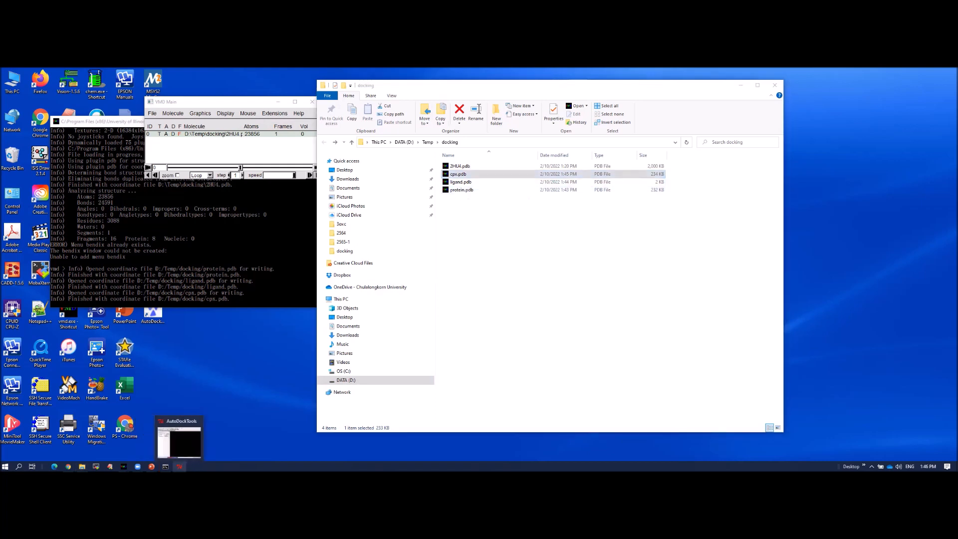
key("super+d")
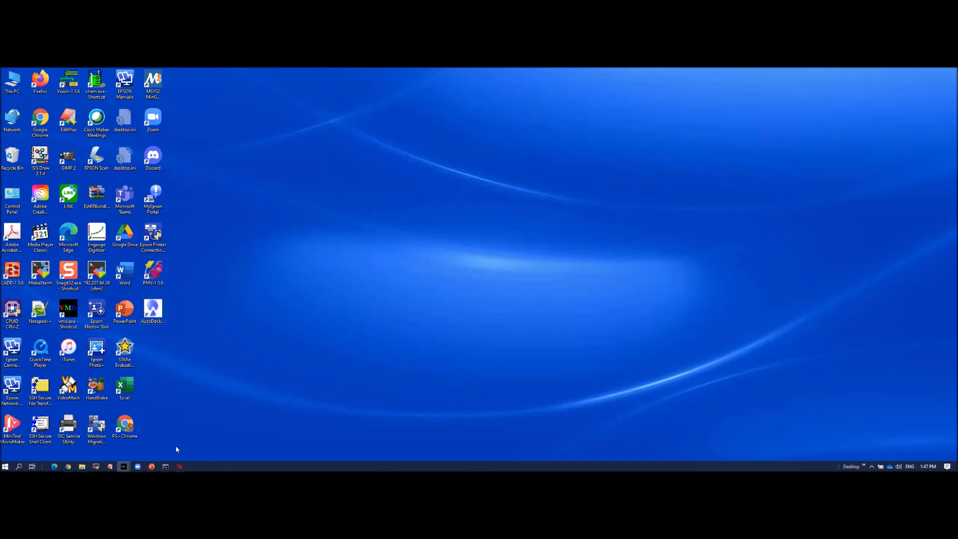
left_click(179, 466)
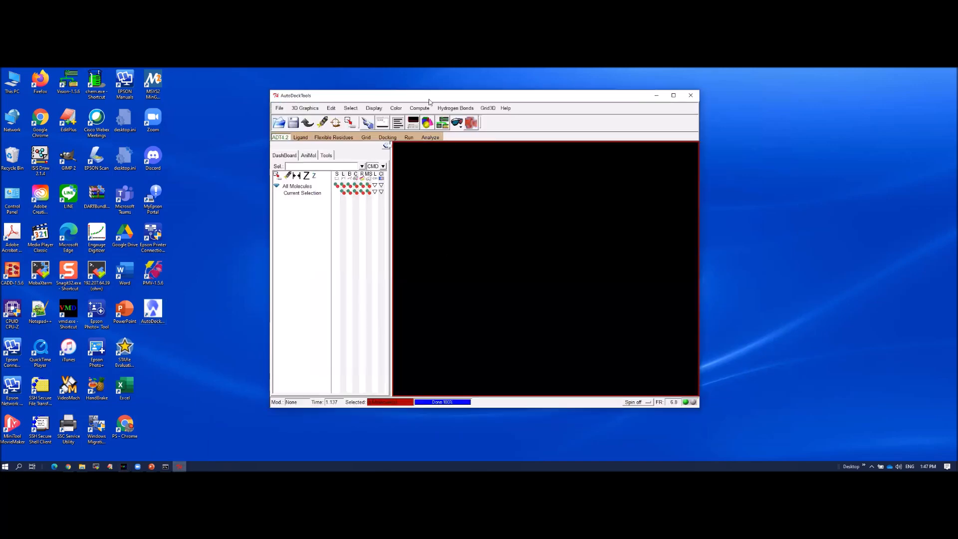
left_click_drag(431, 97, 350, 93)
left_click_drag(617, 405, 649, 431)
Switch to the chapter7-molecular_docking presentation, advance to slide 11, and place the AutoDockTools window beside the slide's screenshot
mouse_move(151, 466)
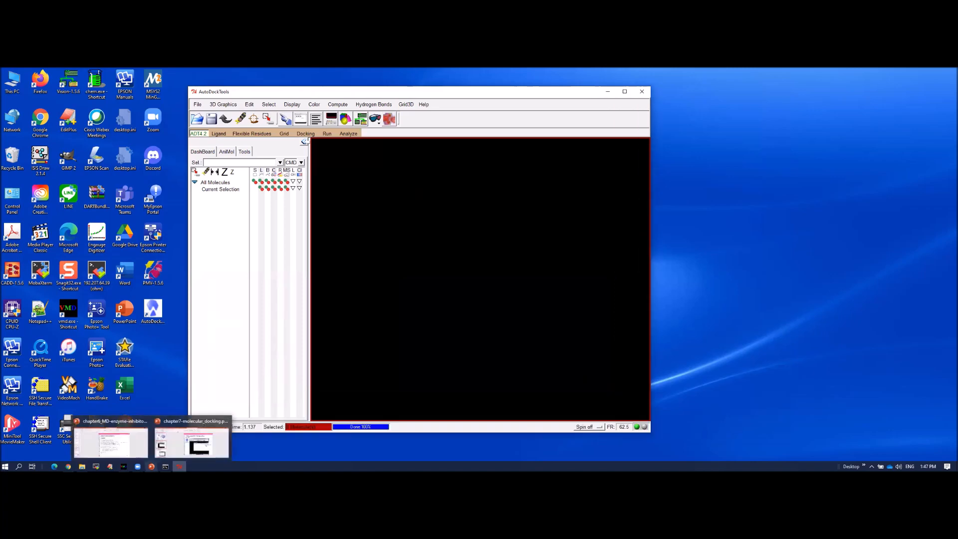
left_click(176, 454)
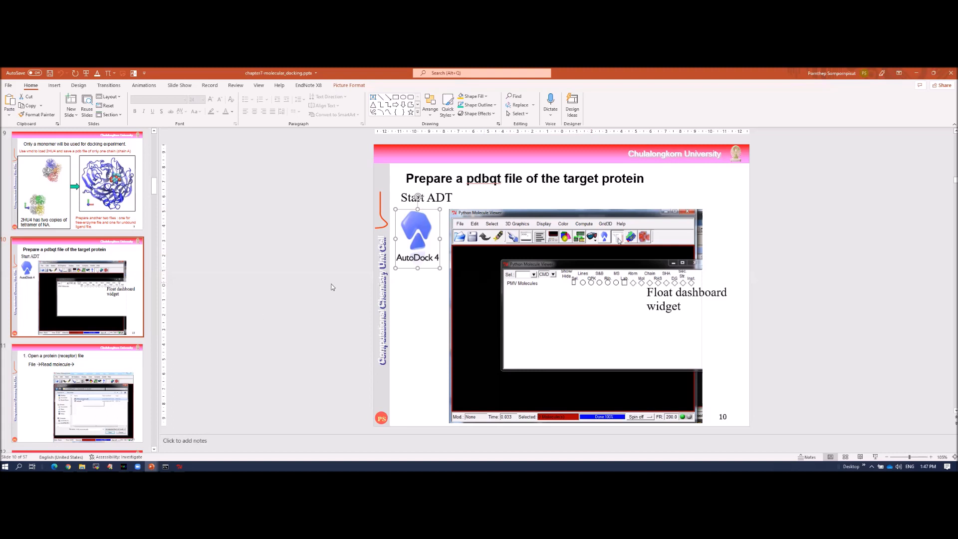
scroll(329, 288, "down", 1)
left_click(180, 466)
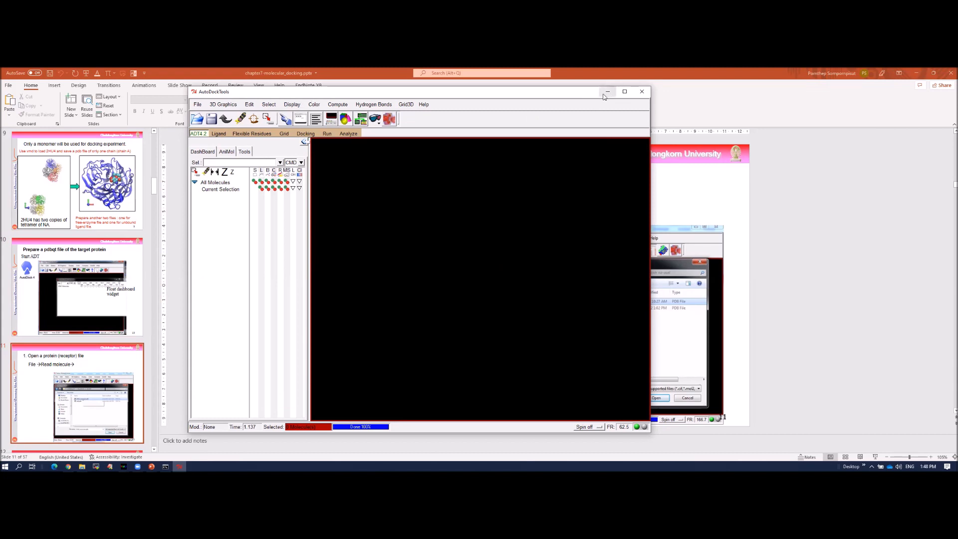
left_click_drag(534, 93, 372, 96)
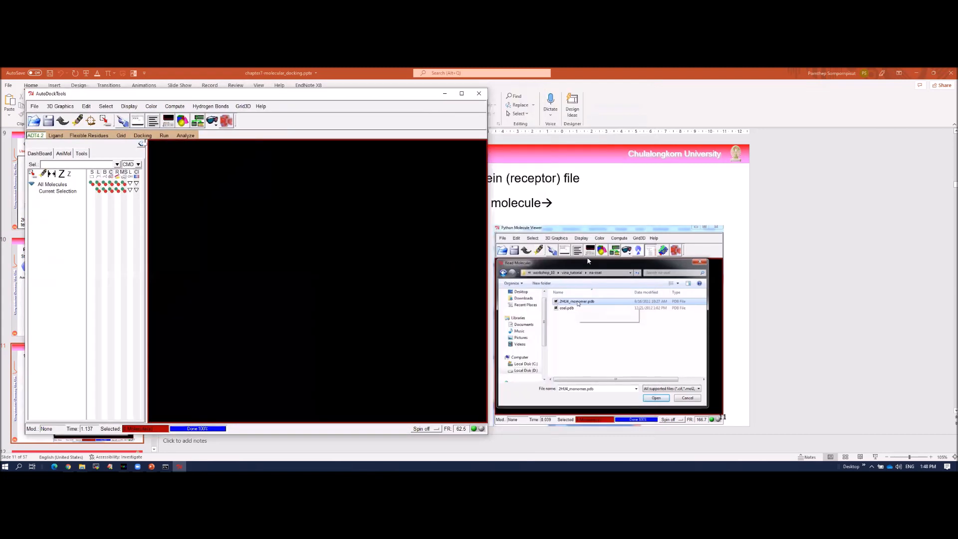
Review the slides on opening the receptor file and molecular representations, and return to AutoDockTools
left_click(604, 297)
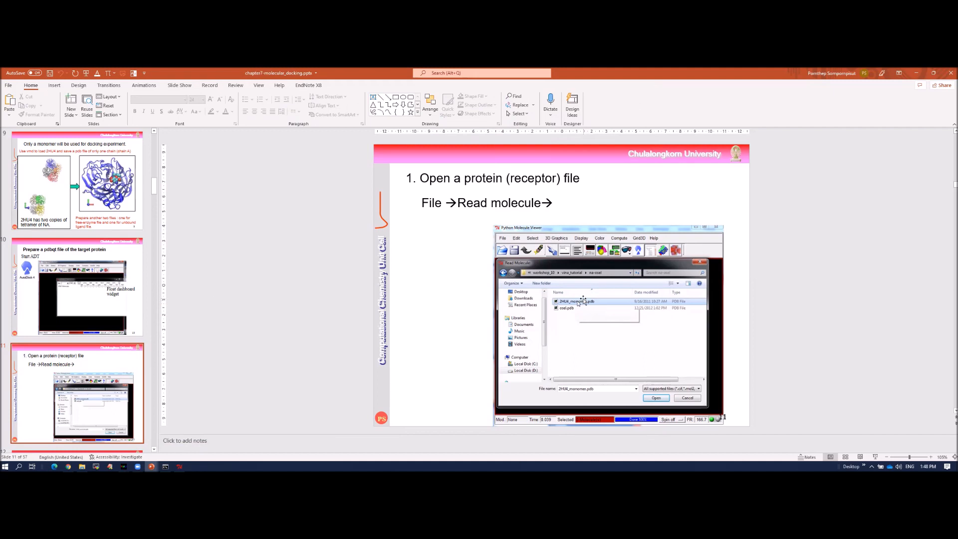
scroll(582, 300, "down", 1)
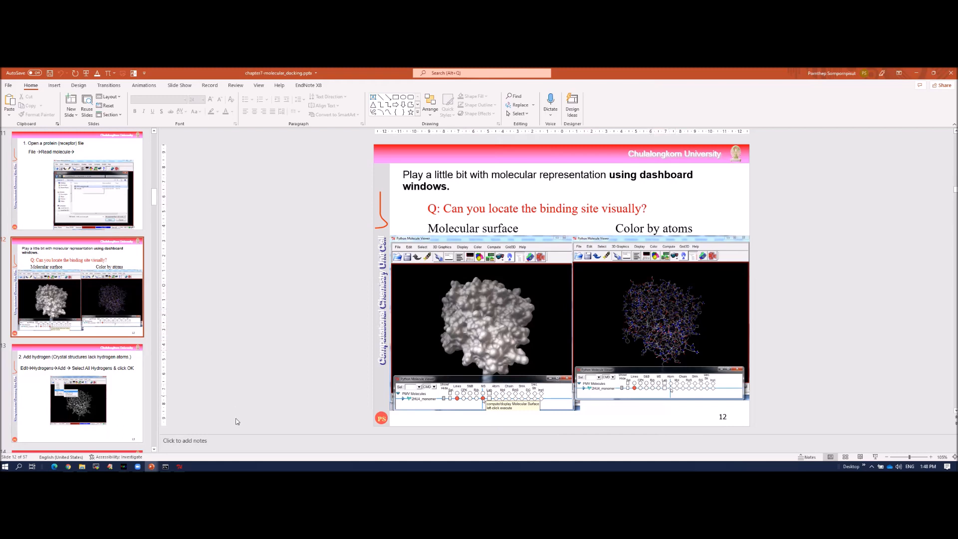
left_click(179, 466)
left_click(35, 107)
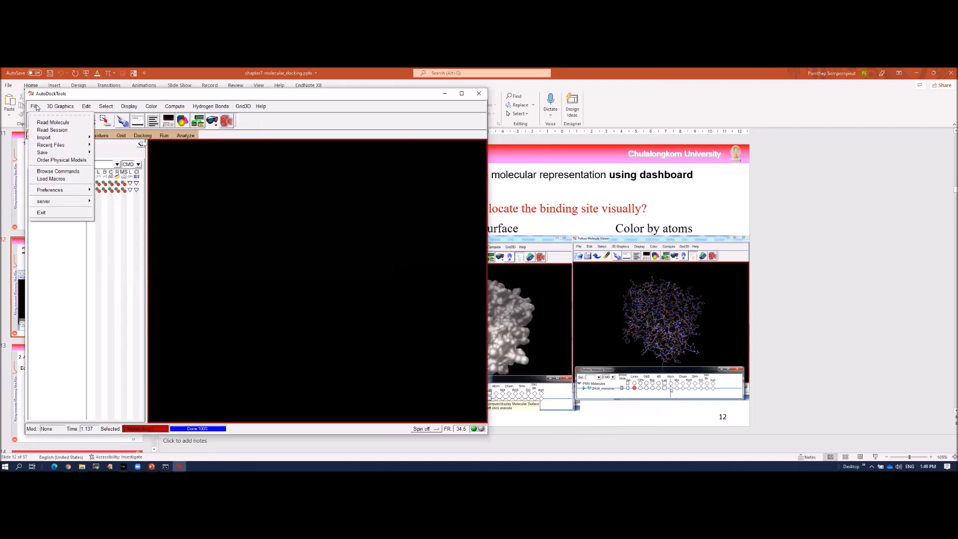
left_click(43, 123)
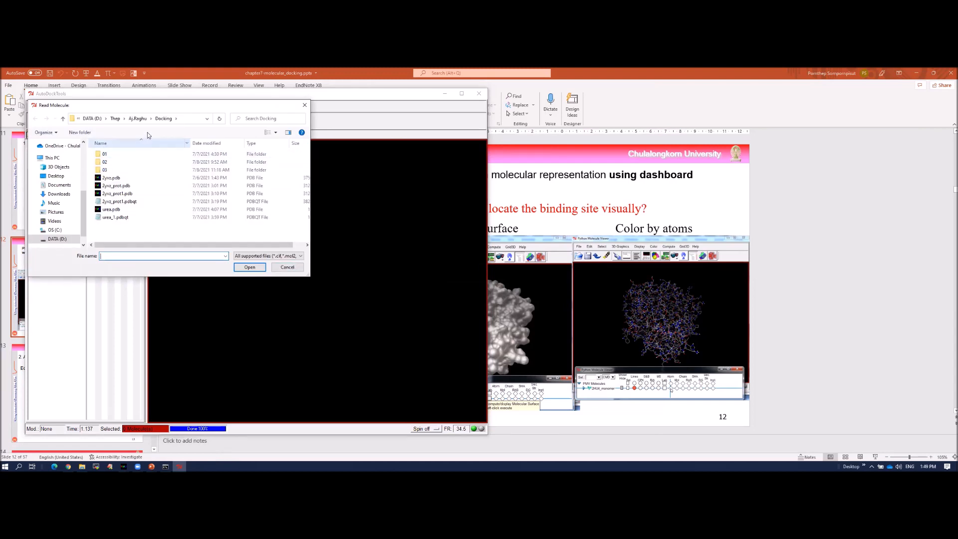
left_click_drag(145, 124, 259, 165)
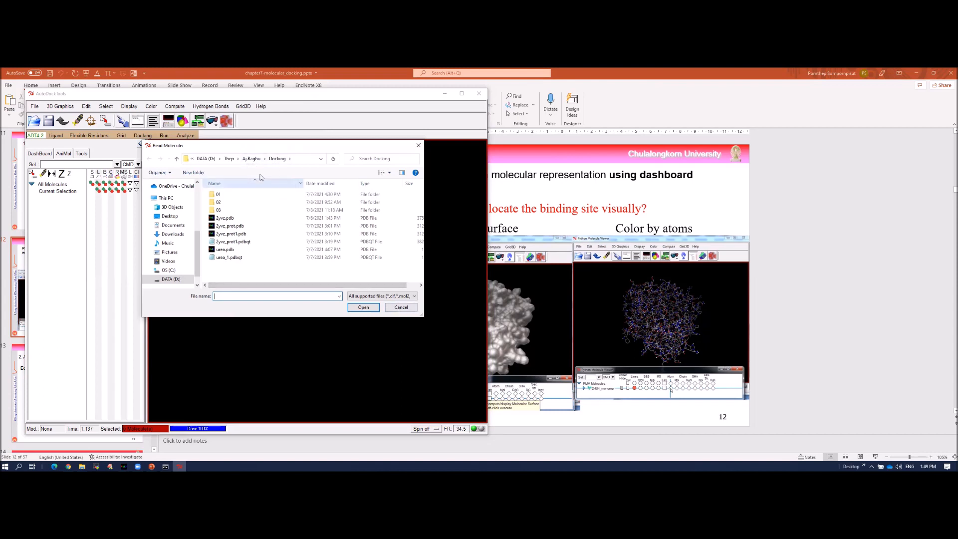
left_click(401, 308)
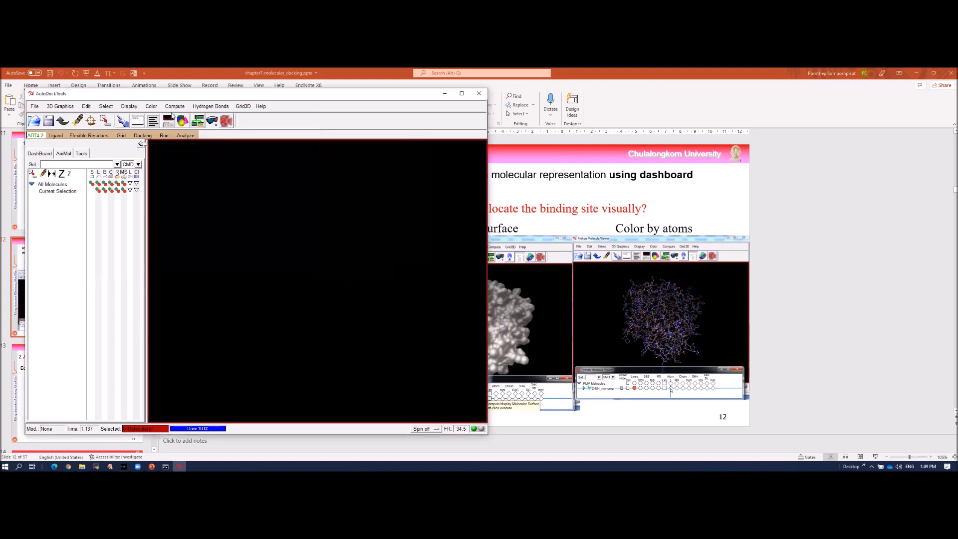
Open the user preferences settings and move their window over the AutoDockTools viewer
left_click(34, 106)
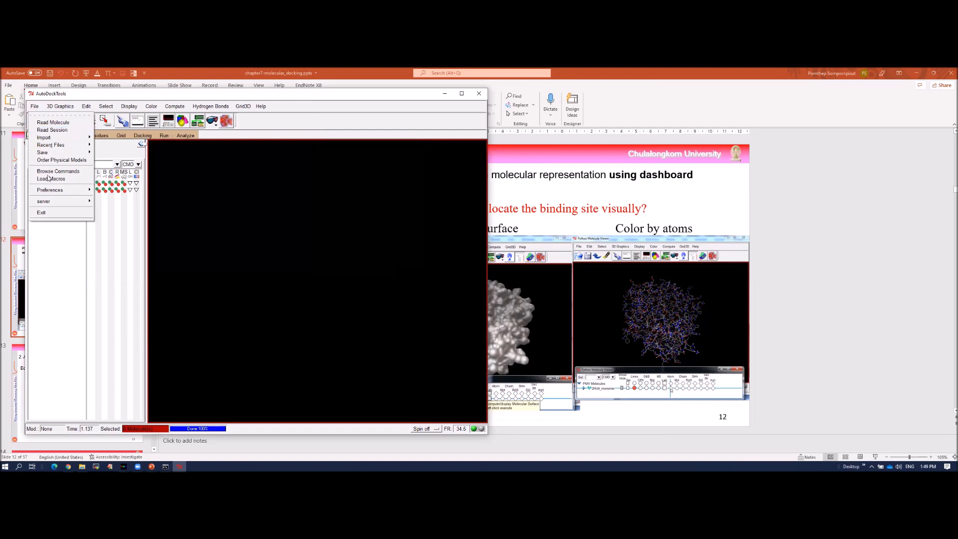
mouse_move(52, 192)
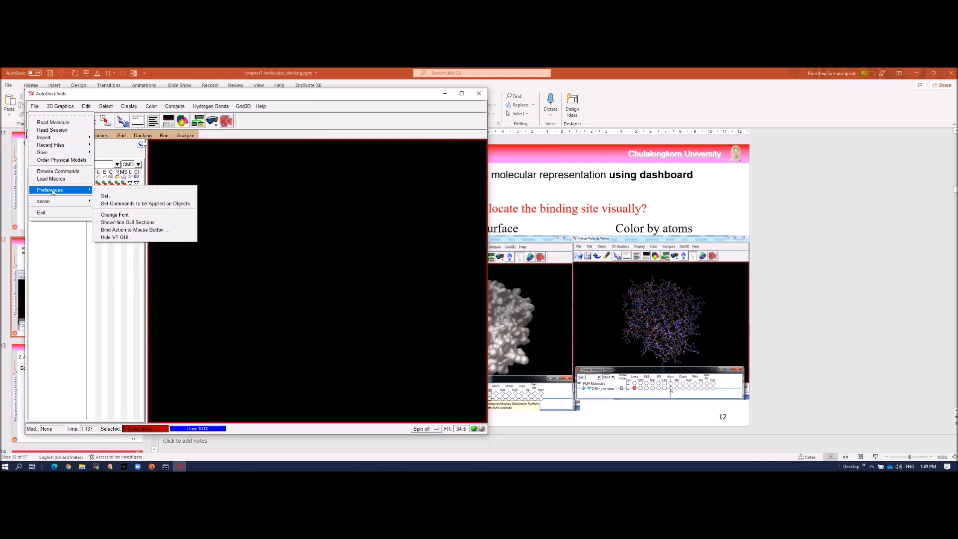
left_click(110, 197)
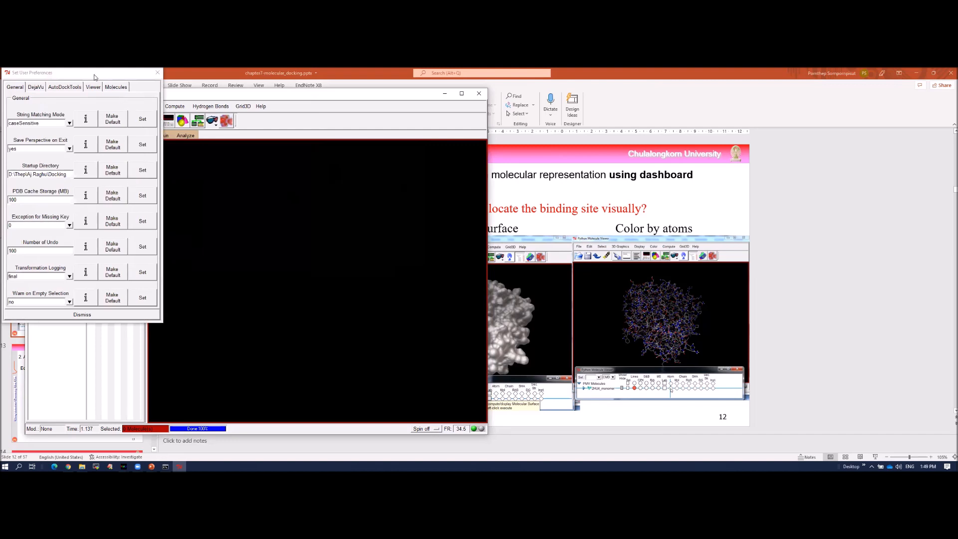
left_click_drag(95, 77, 354, 127)
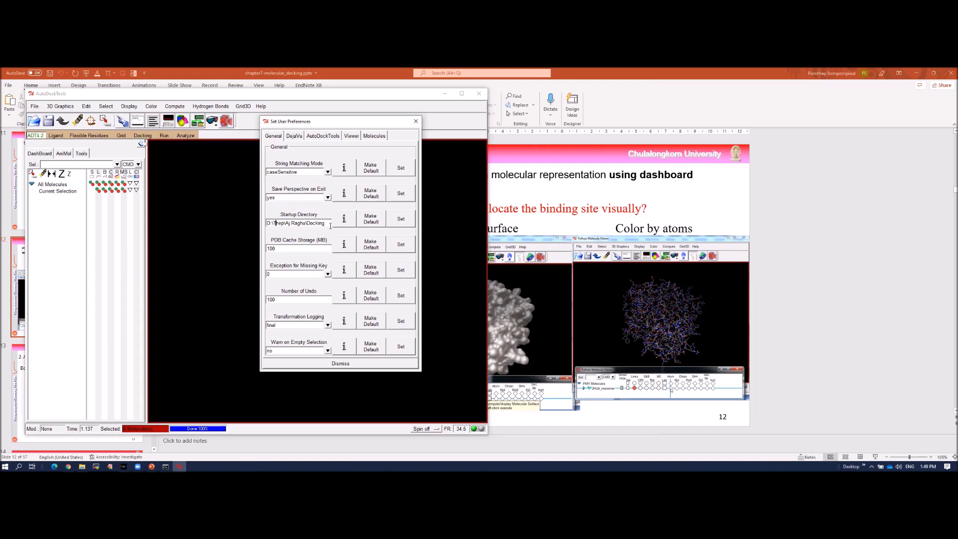
Change the startup directory to D:\Temp\Docking
key("shift+Right")
key("shift+Right")
key("shift+Right")
key("shift+Right")
key("shift+Right")
key("shift+Right")
key("shift+Right")
key("shift+Right")
key("shift+Right")
key("shift+Right")
key("shift+Right")
key("shift+Right")
key("shift+Right")
key("shift+Right")
key("shift+Right")
key("shift+Right")
key("shift+Right")
key("shift+Right")
type("Tem")
type("p\\Docki")
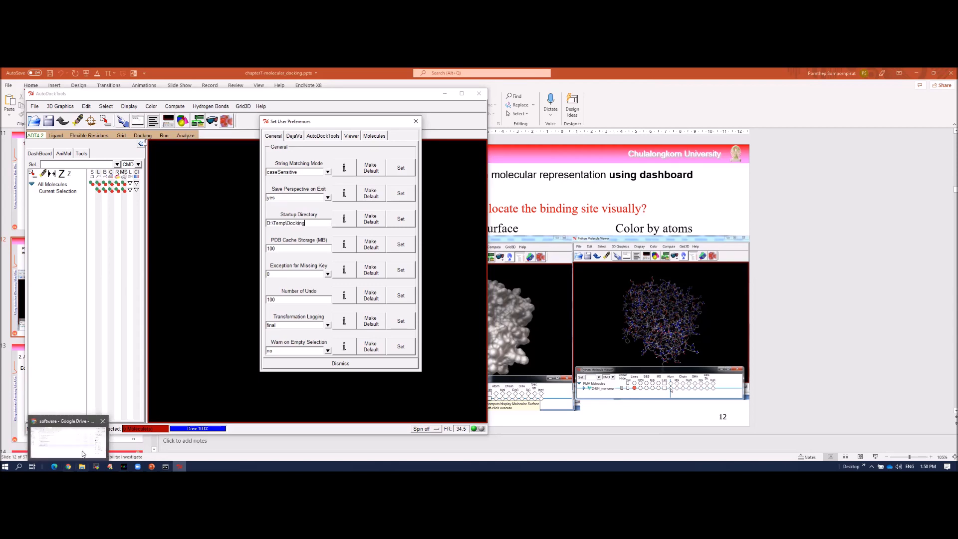
Copy the docking folder's path from File Explorer and paste it as the startup directory, D:\Temp\docking
left_click(70, 437)
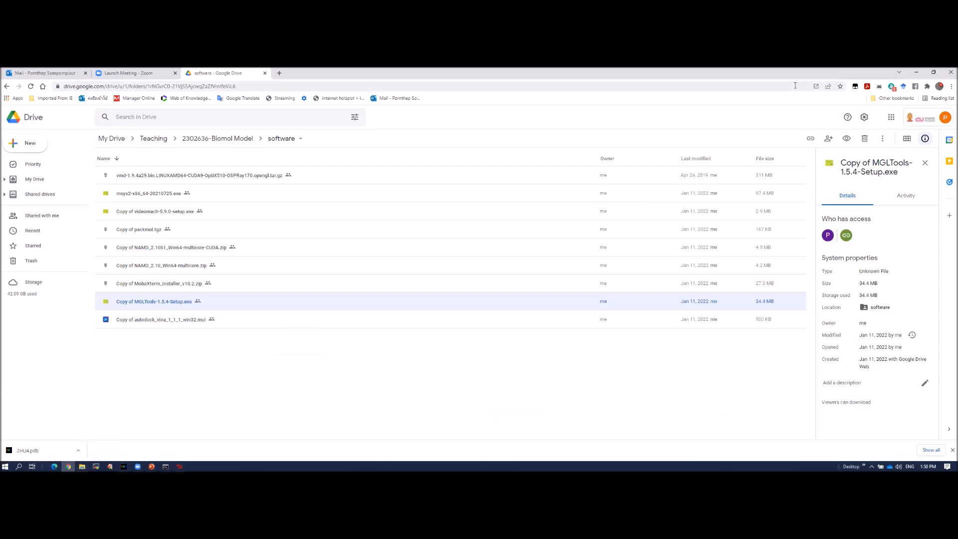
left_click(915, 72)
left_click(82, 466)
left_click(487, 142)
key("ctrl+c")
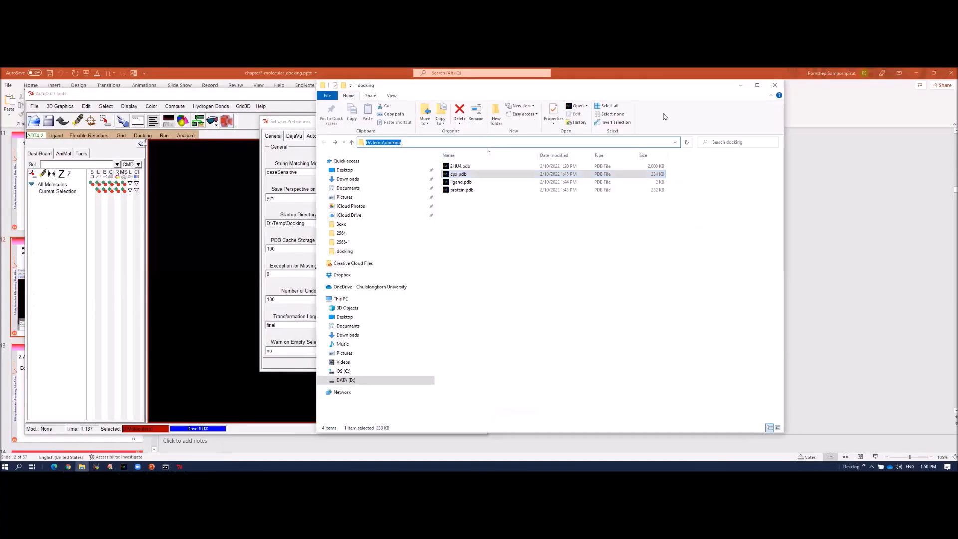
left_click(740, 85)
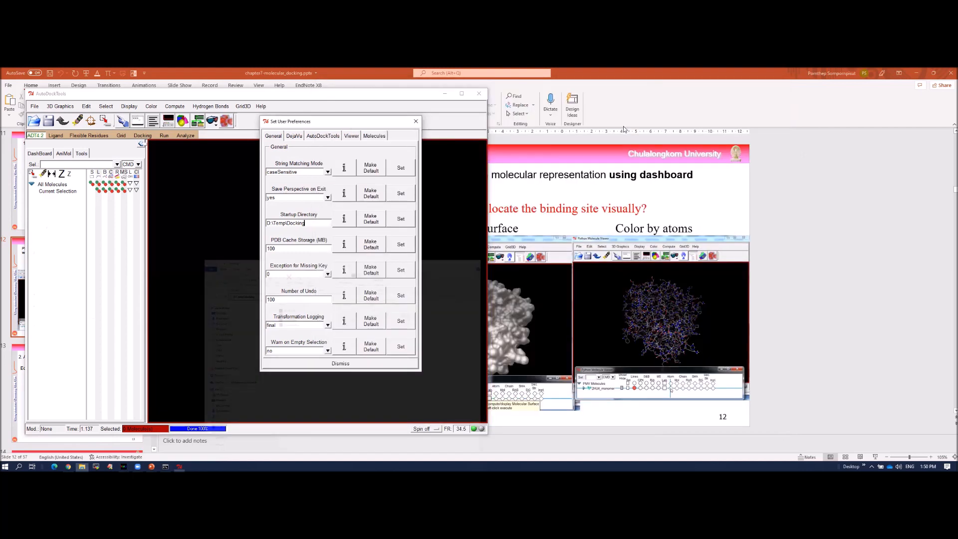
double_click(306, 223)
key("ctrl+v")
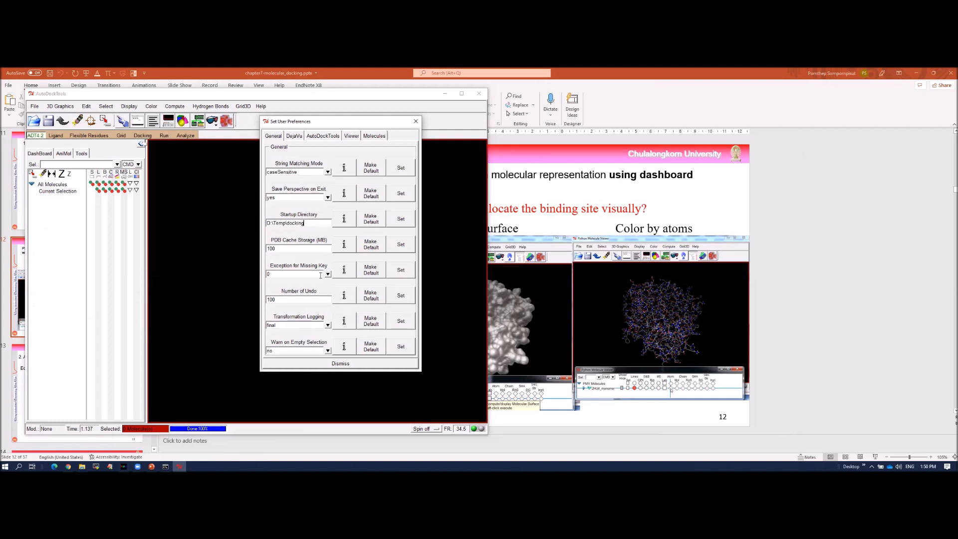
left_click(295, 136)
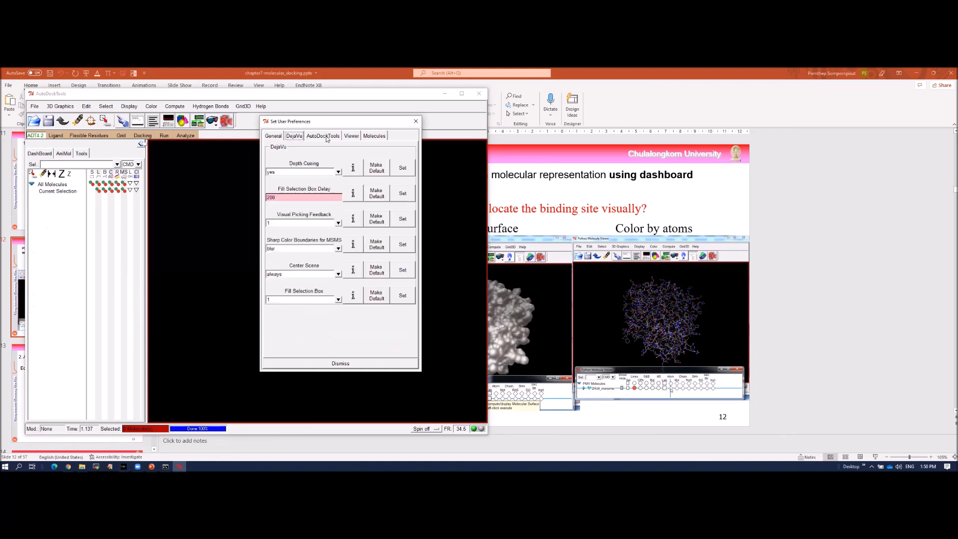
left_click(327, 136)
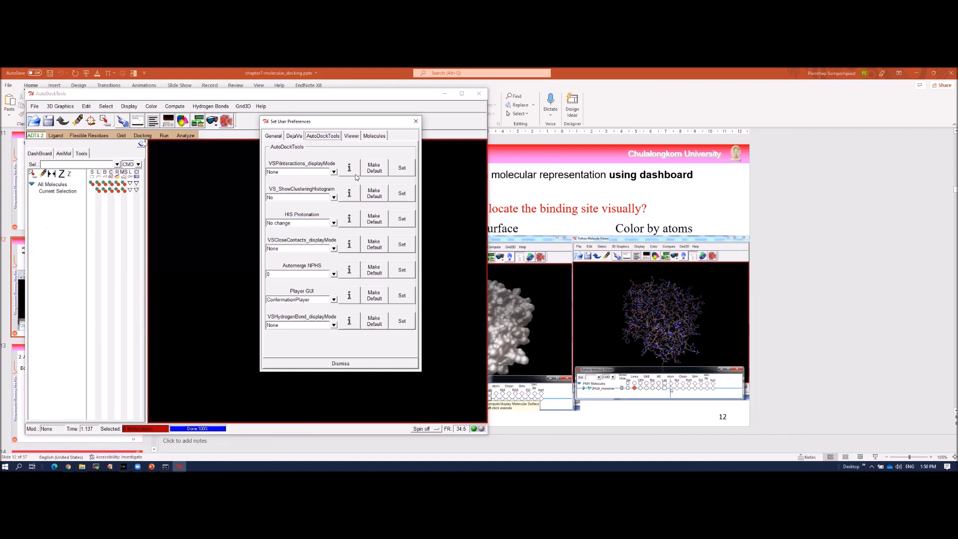
left_click(273, 136)
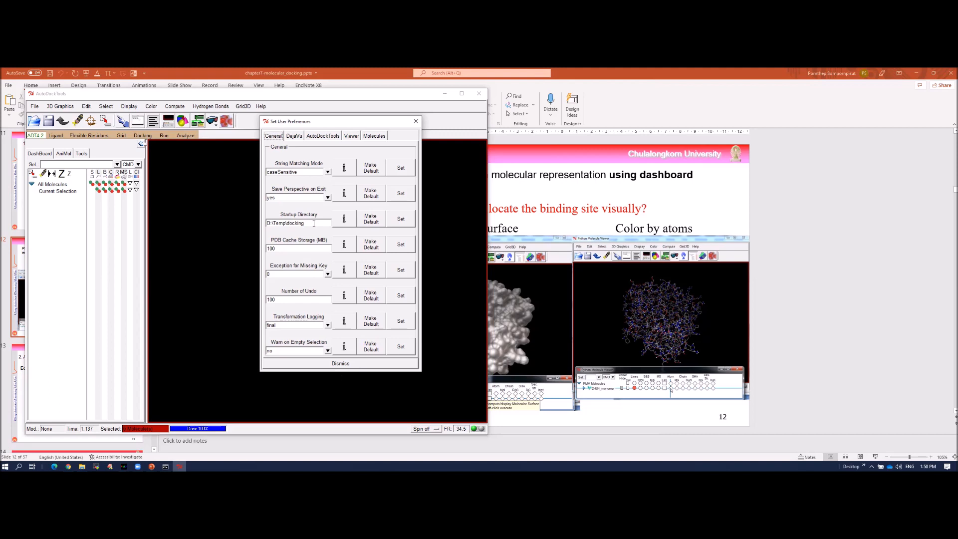
Apply D:\Temp\docking as the startup directory and close the user preferences
left_click(347, 365)
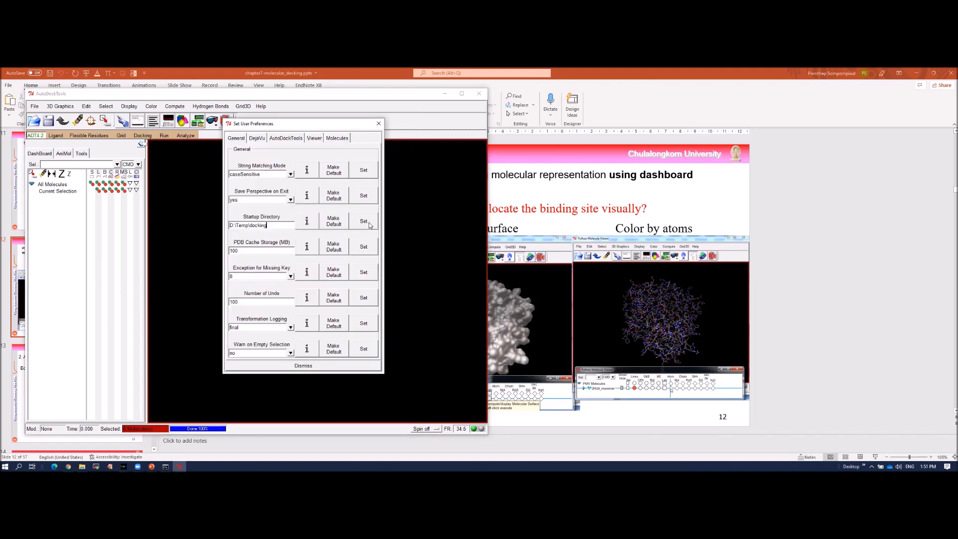
left_click(369, 225)
left_click(310, 369)
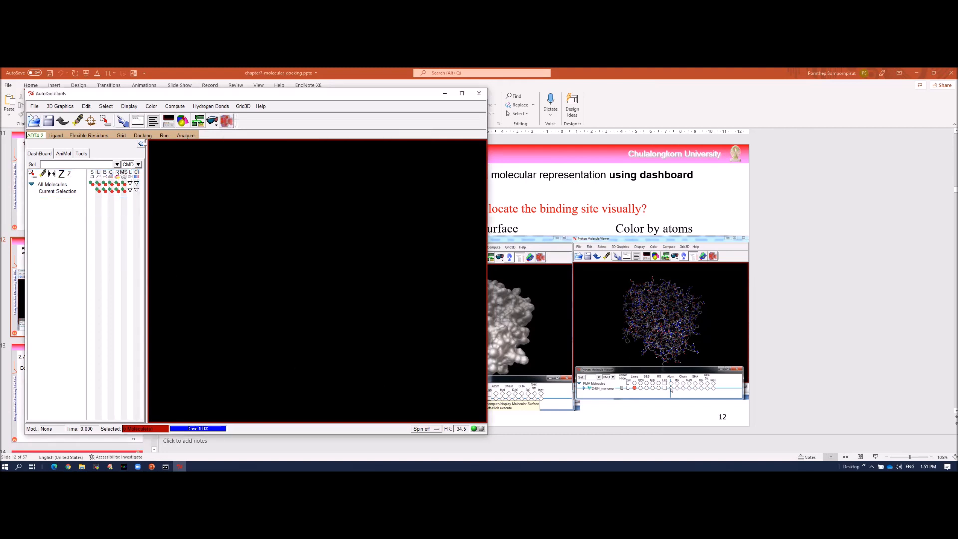
Load protein.pdb from the docking folder into the viewer and rotate the structure to inspect it
left_click(34, 106)
left_click(42, 122)
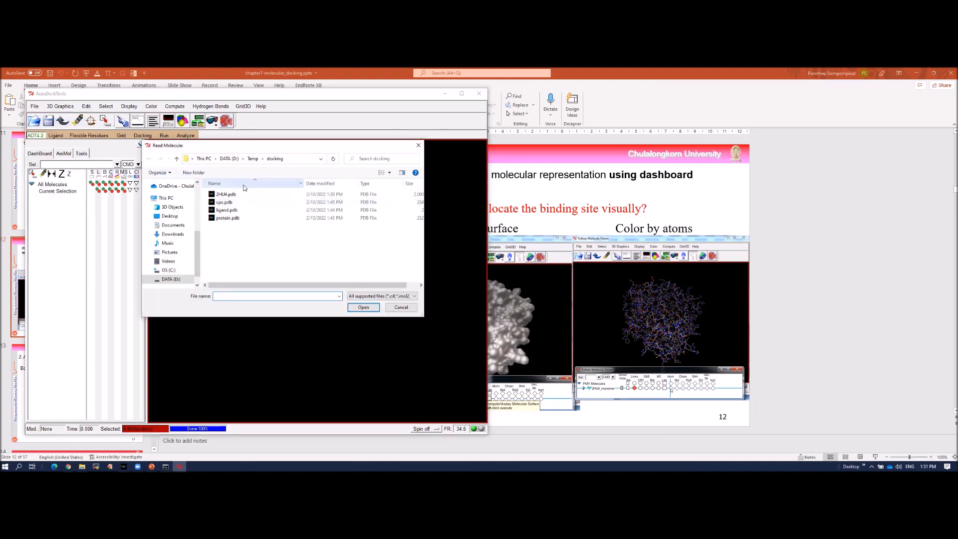
left_click(226, 217)
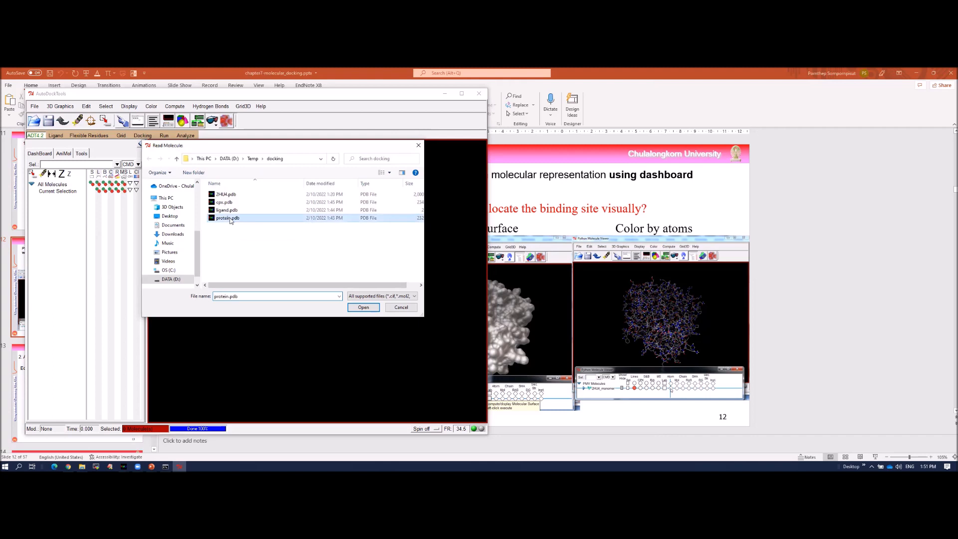
left_click(363, 306)
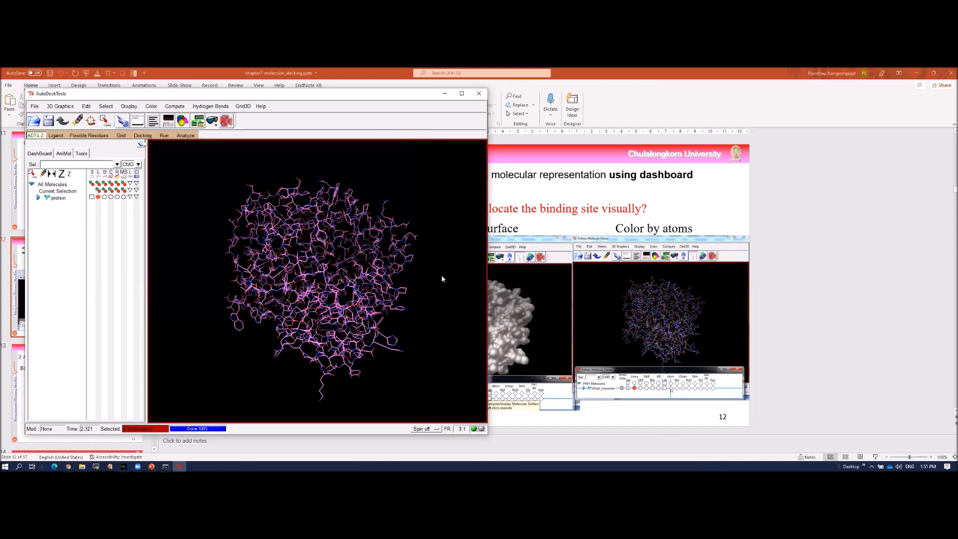
left_click_drag(440, 278, 415, 195)
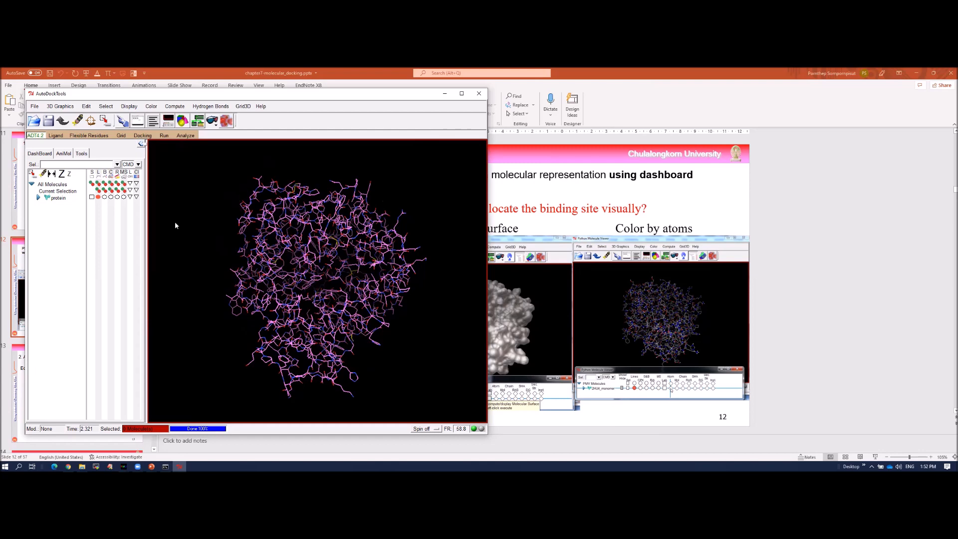
left_click_drag(212, 218, 170, 217)
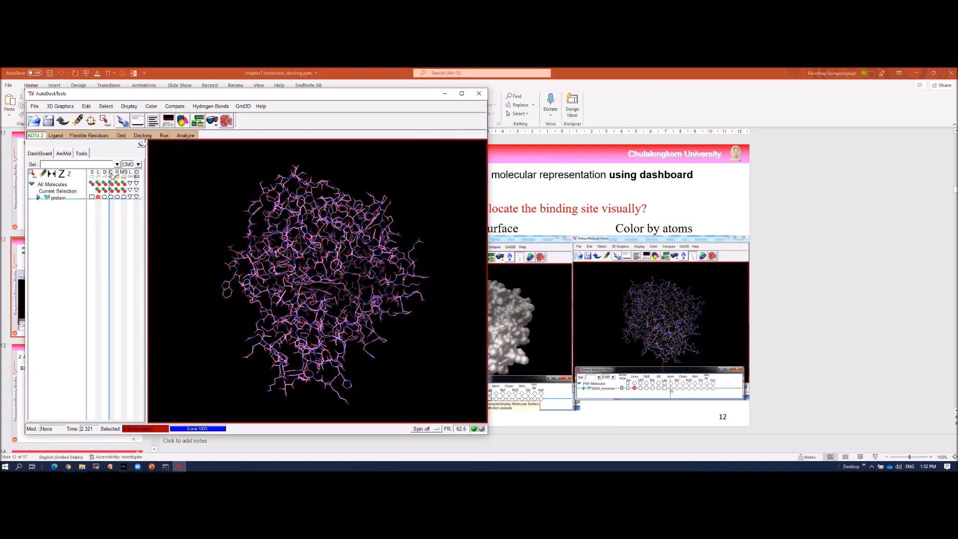
Switch to the PowerPoint slides and examine the instructions for adding hydrogens to the crystal structure
left_click(576, 290)
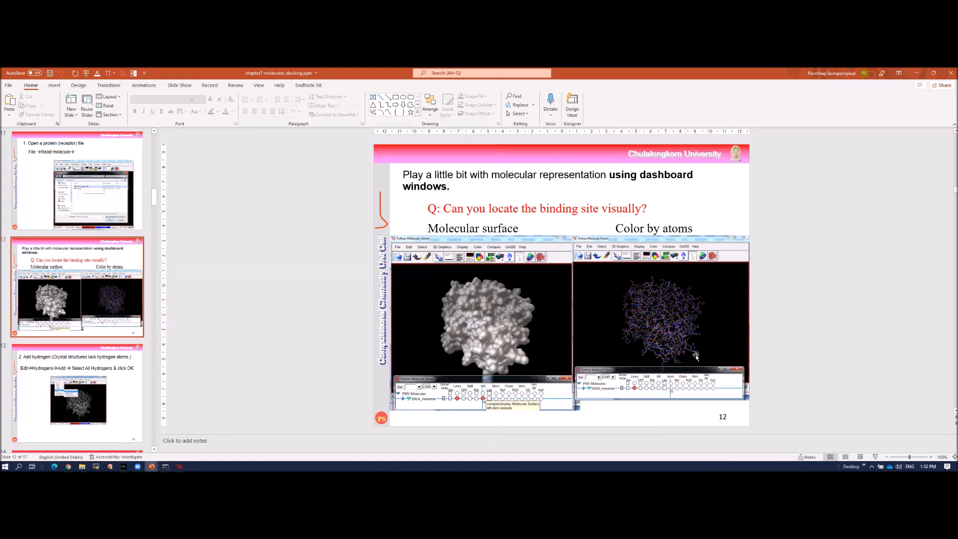
scroll(239, 330, "down", 1)
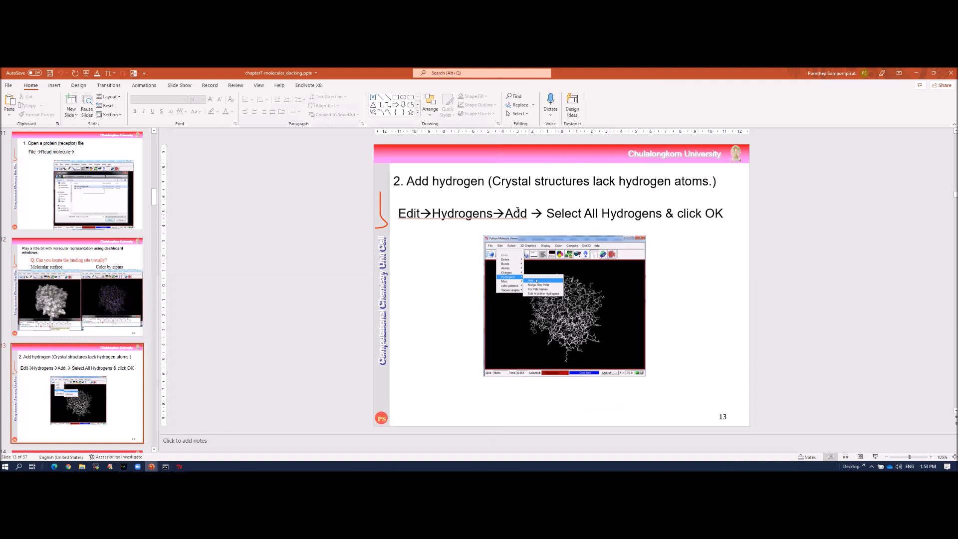
left_click_drag(407, 182, 469, 186)
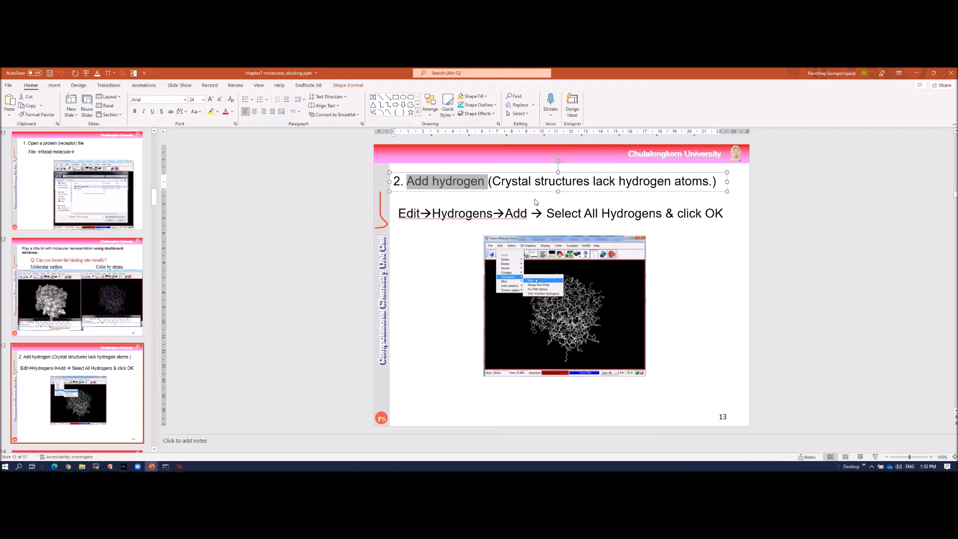
left_click(438, 213)
left_click_drag(398, 213, 726, 216)
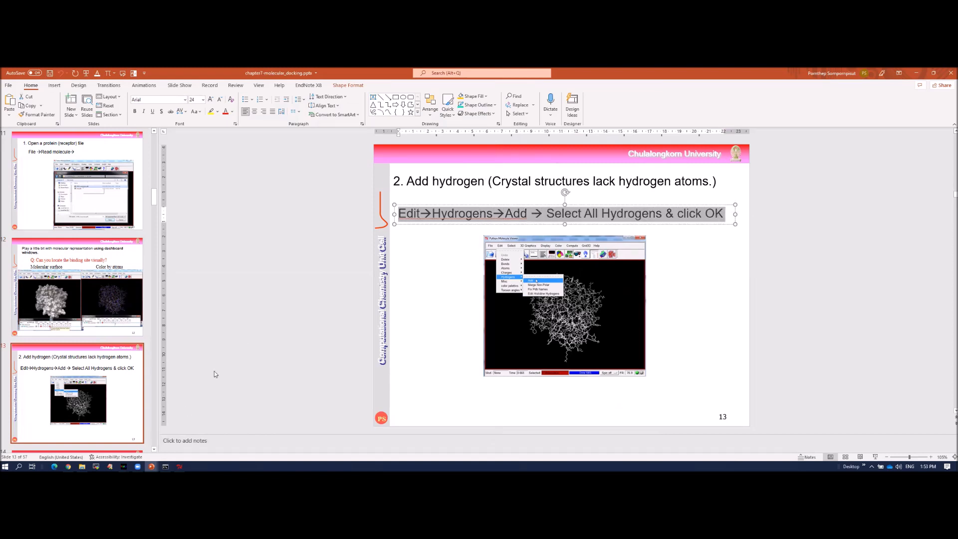
Return to AutoDockTools and add all hydrogens to the protein, using the noBondOrder method and renumbering the atoms
left_click(179, 467)
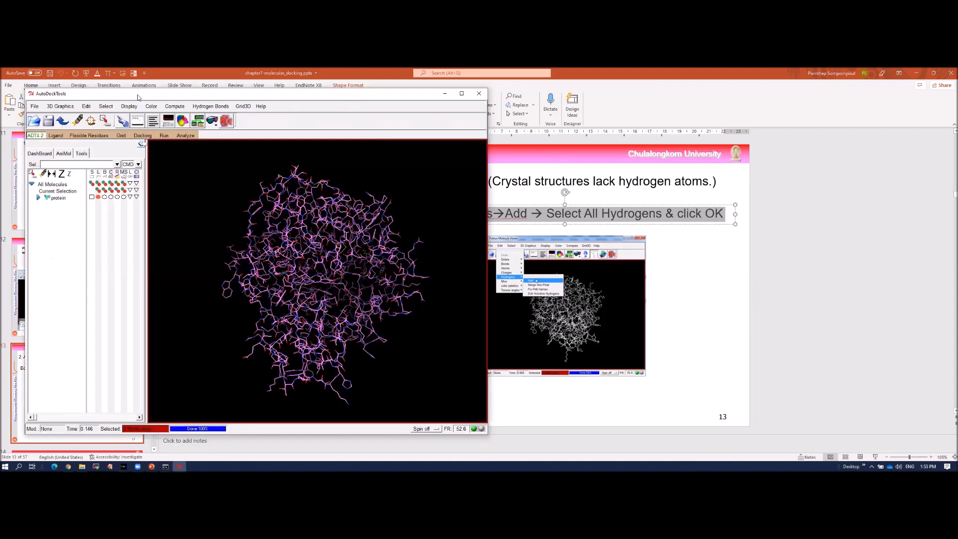
left_click(86, 107)
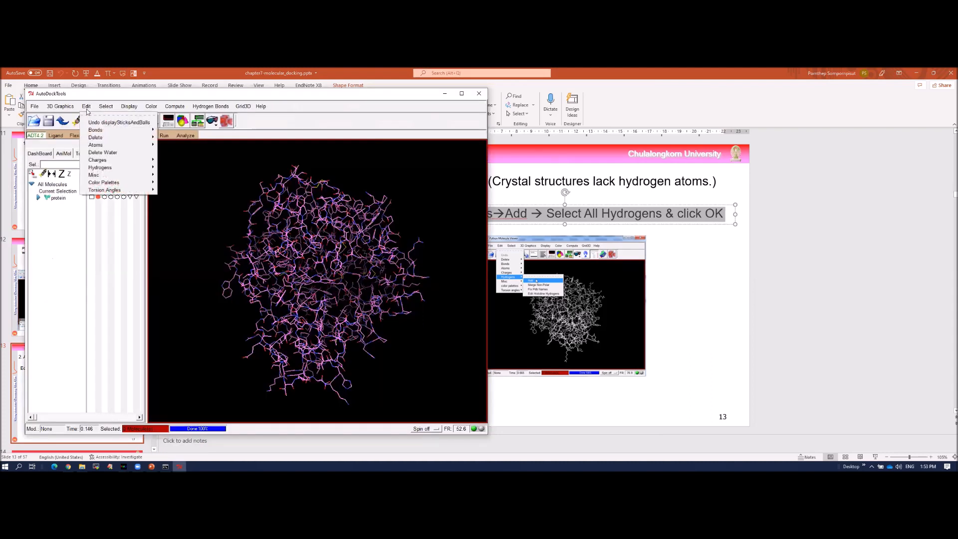
mouse_move(99, 166)
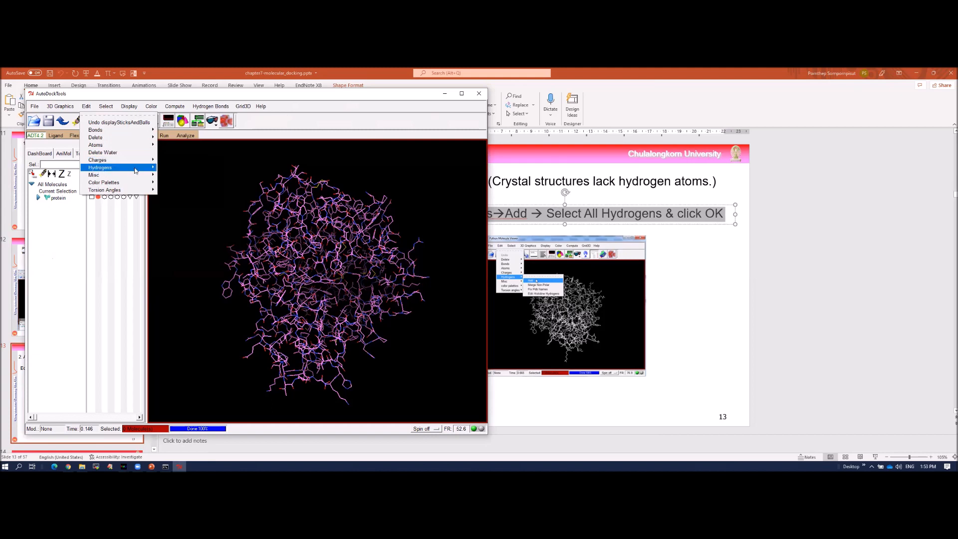
mouse_move(135, 170)
left_click(167, 175)
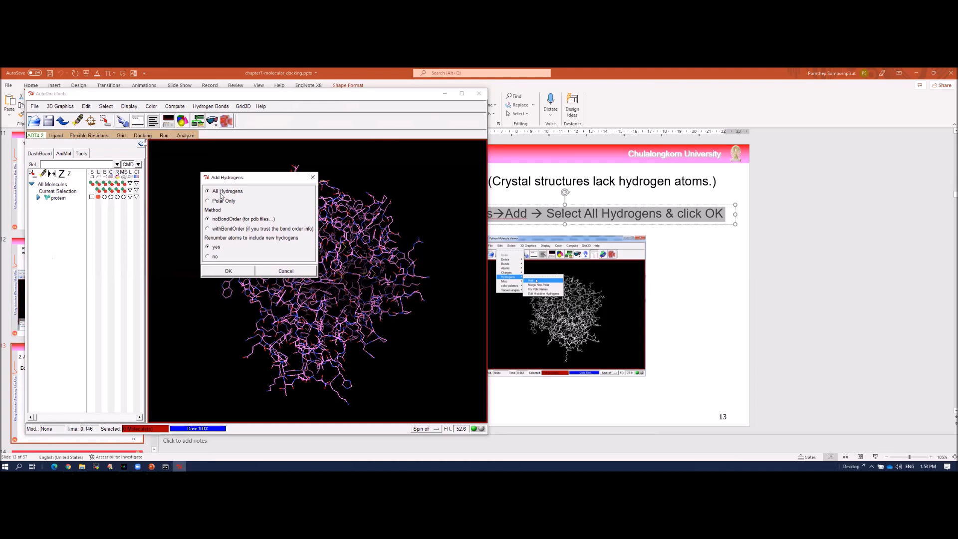
left_click(228, 271)
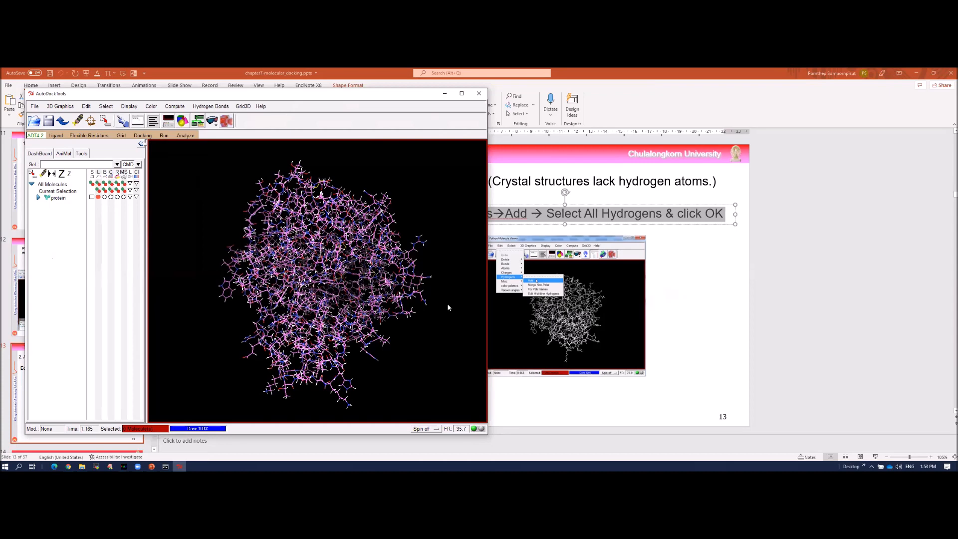
Switch to PowerPoint and examine the slide on assigning charges and atom types and generating the receptor's pdbqt file
left_click(708, 336)
key("Page_Down")
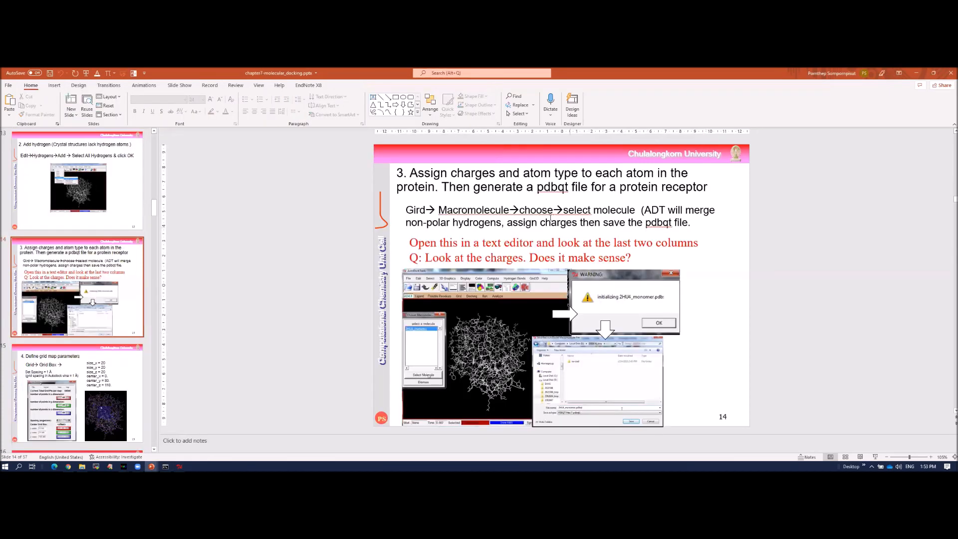
left_click_drag(409, 174, 555, 181)
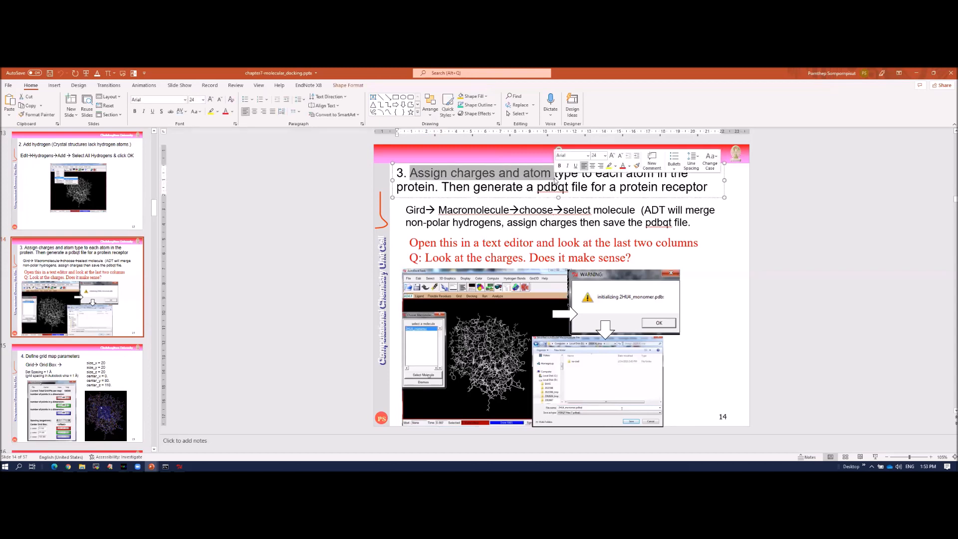
left_click(463, 186)
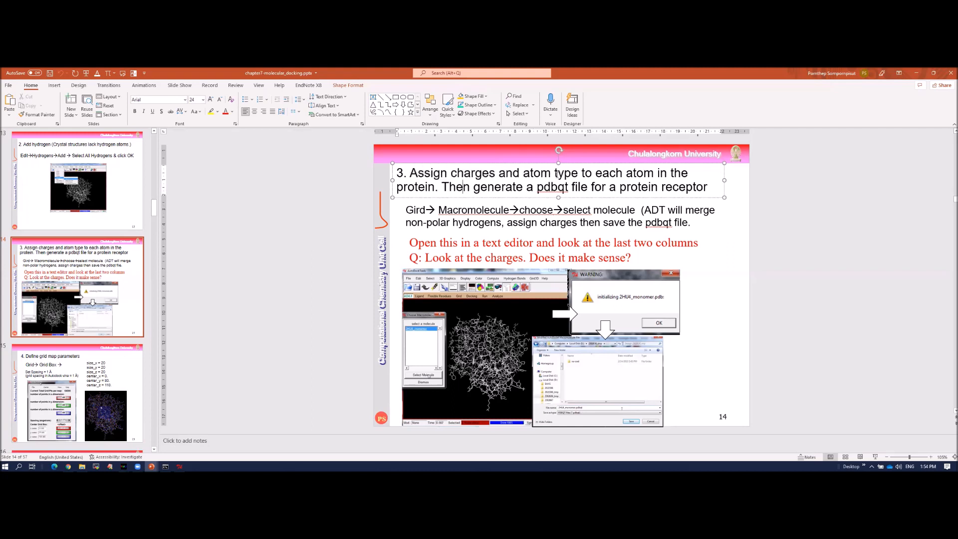
left_click_drag(537, 187, 569, 192)
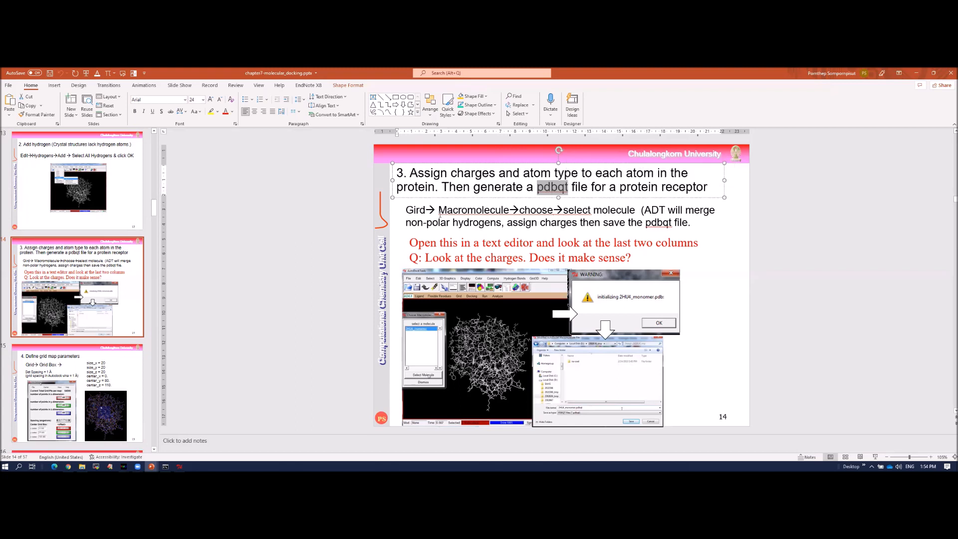
left_click_drag(407, 210, 640, 210)
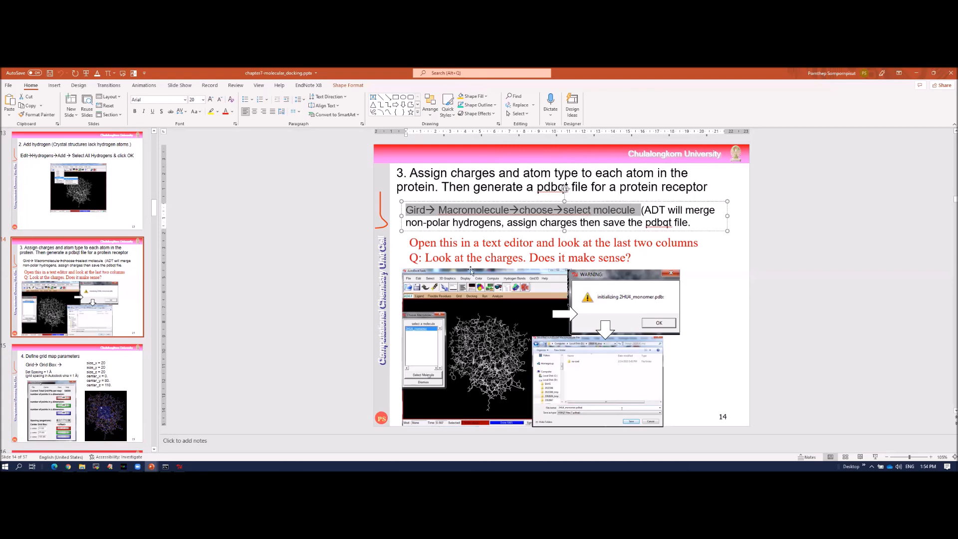
In AutoDockTools, choose the protein as the grid macromolecule and save it as protein.pdbqt in the docking folder
mouse_move(179, 466)
left_click(186, 455)
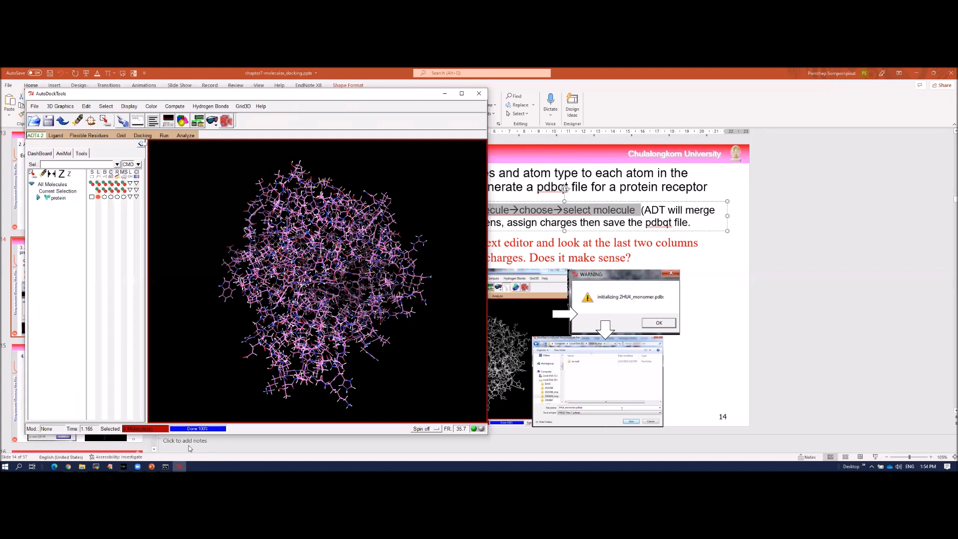
left_click(121, 137)
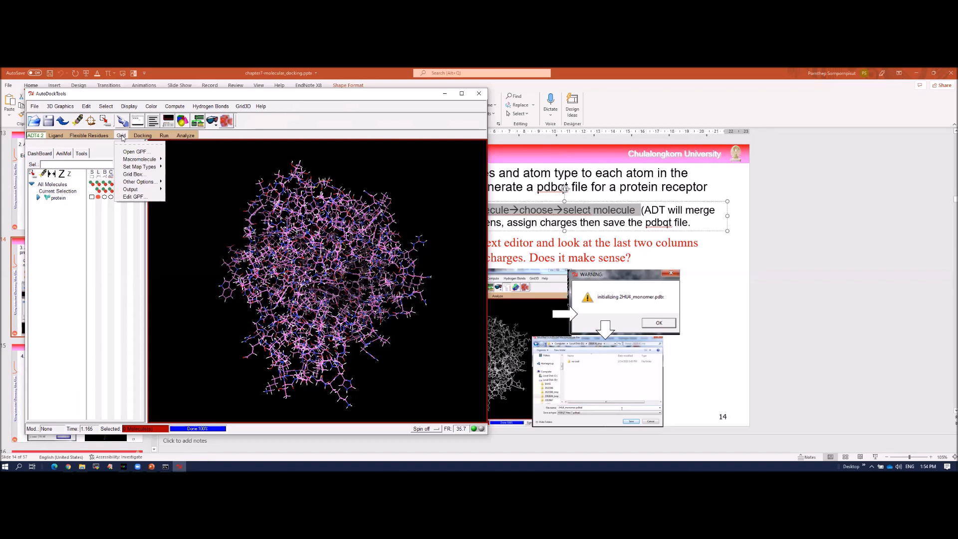
mouse_move(134, 160)
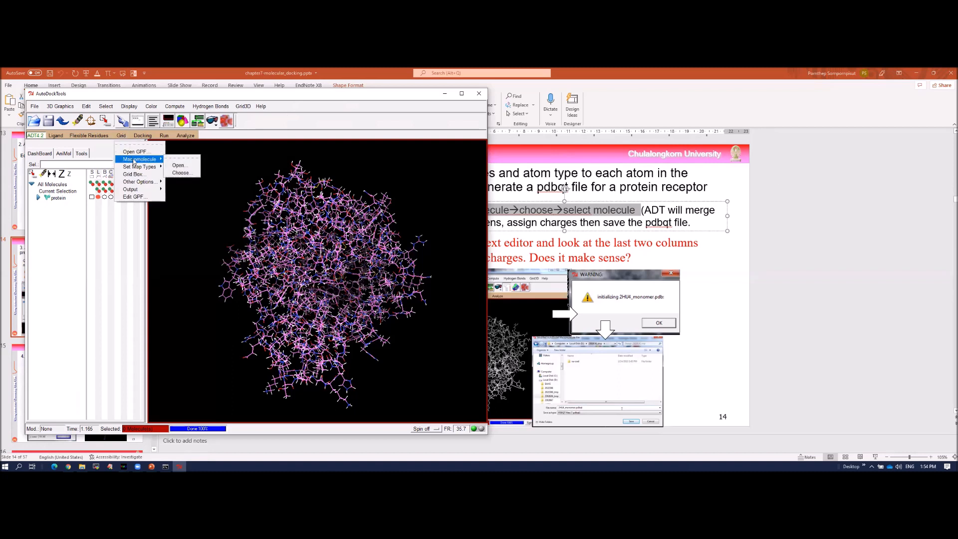
left_click(181, 173)
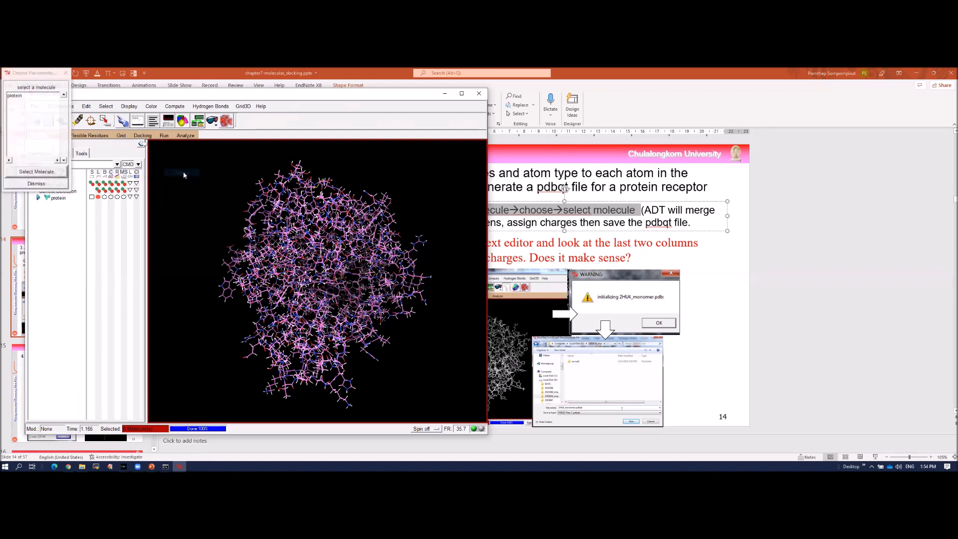
left_click(16, 96)
left_click(42, 172)
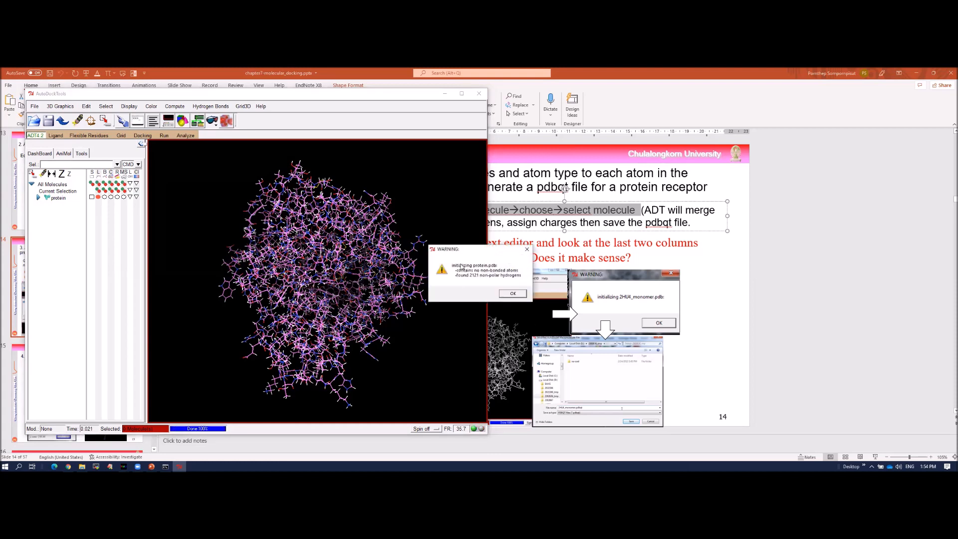
left_click(513, 294)
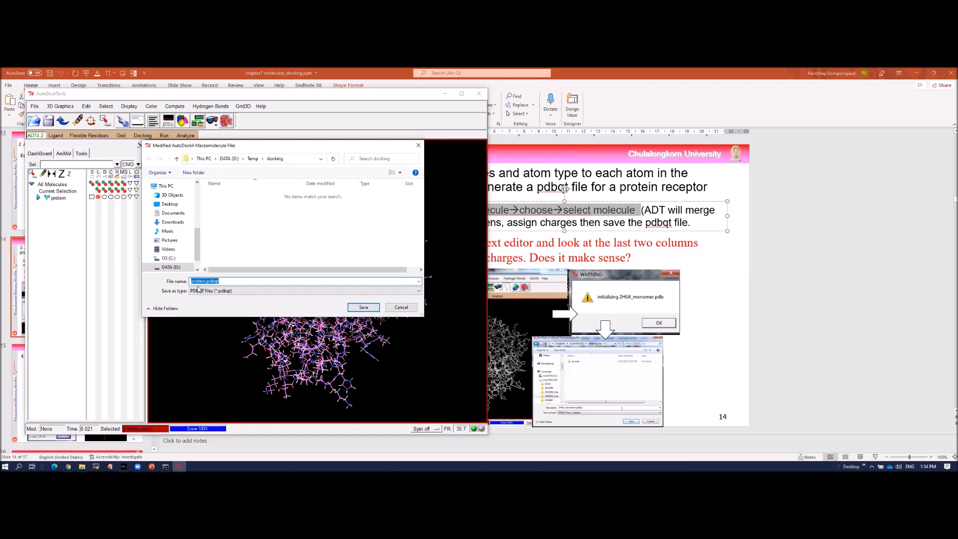
left_click(225, 282)
left_click(364, 307)
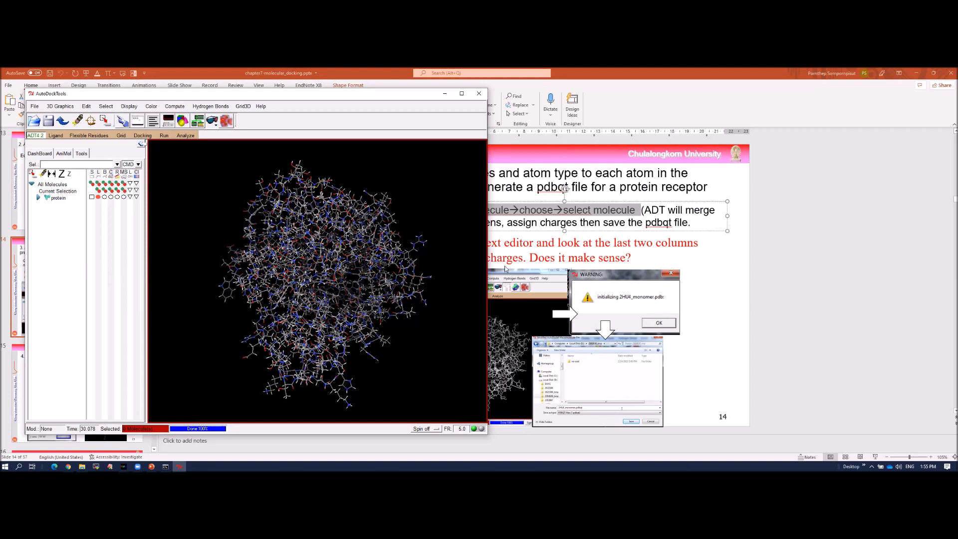
Switch to PowerPoint and review the slides on preparing the ligand's pdbqt file and checking its rotatable bonds
left_click(781, 358)
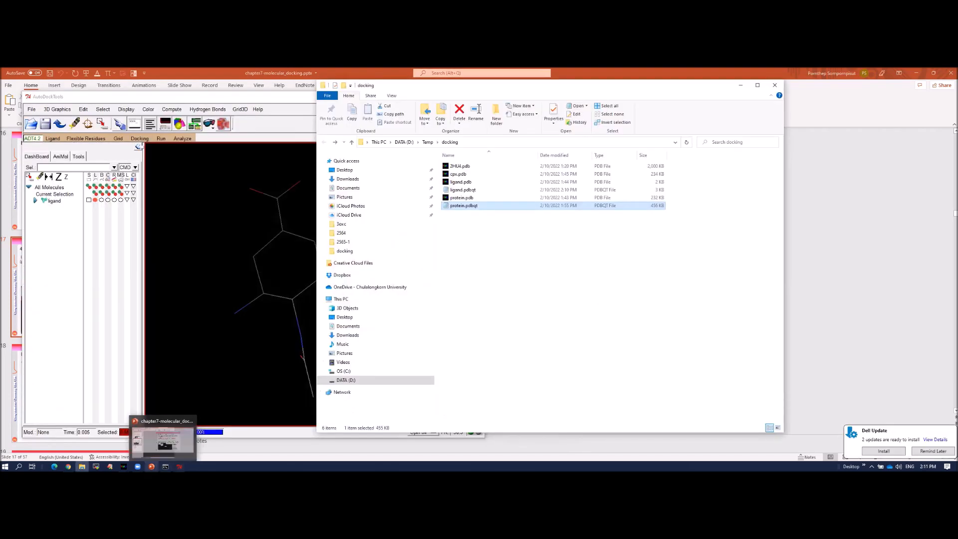
left_click(151, 467)
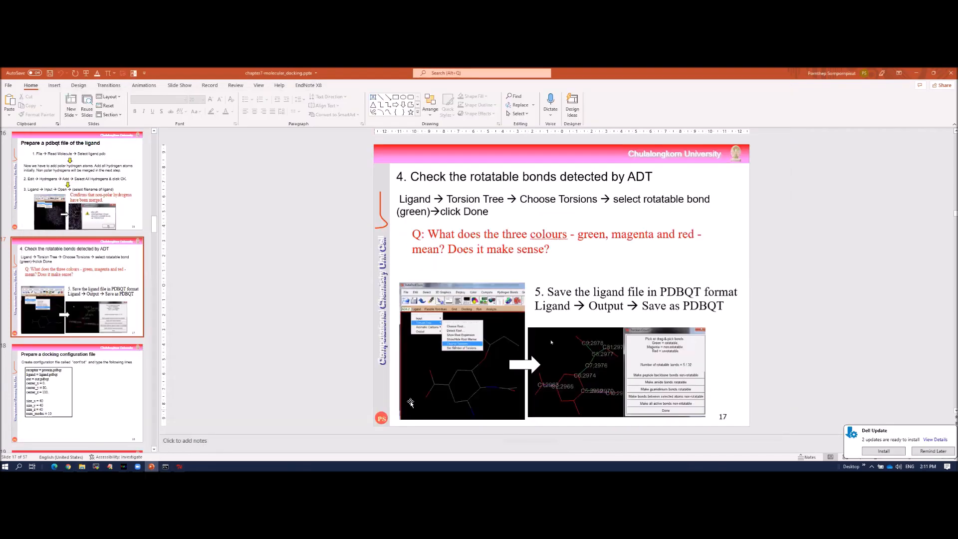
scroll(533, 312, "up", 5)
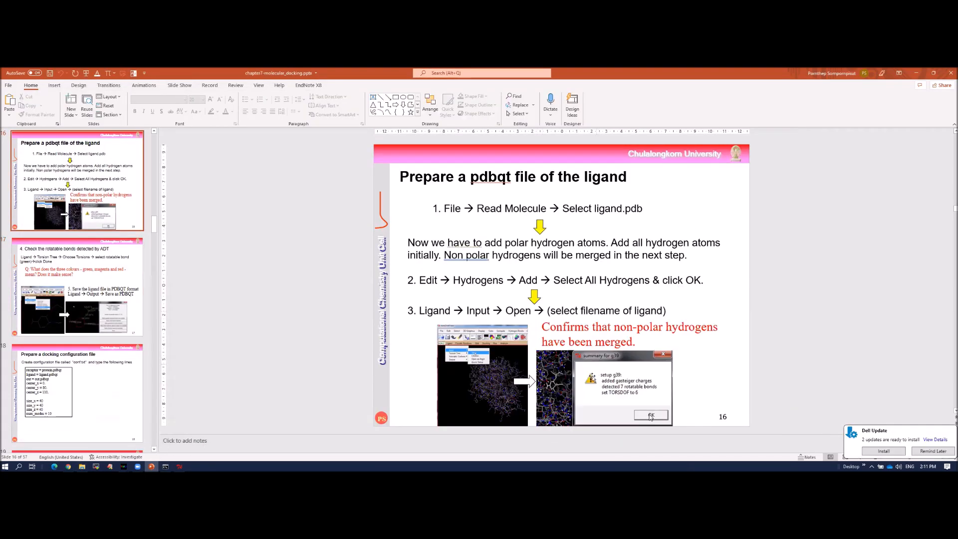
key("shift+F5")
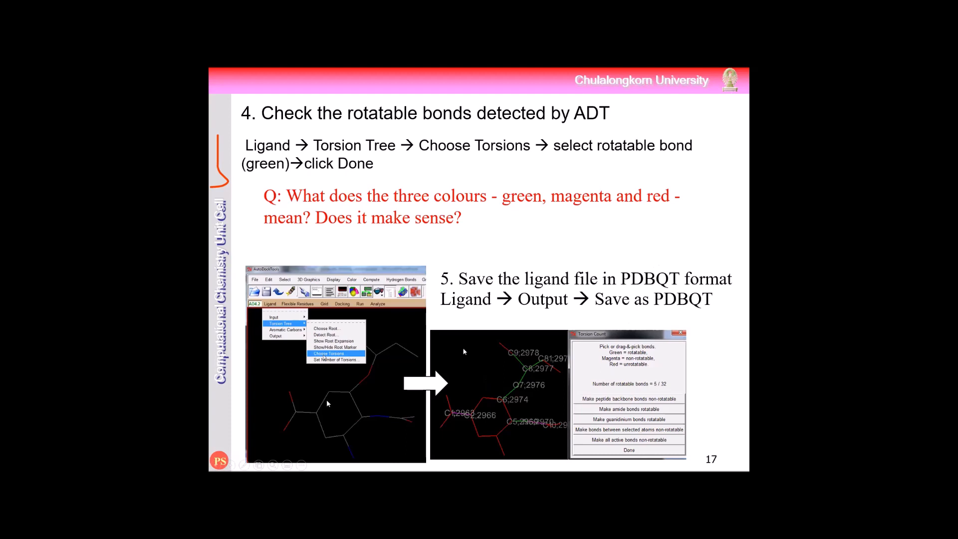
left_click(519, 391)
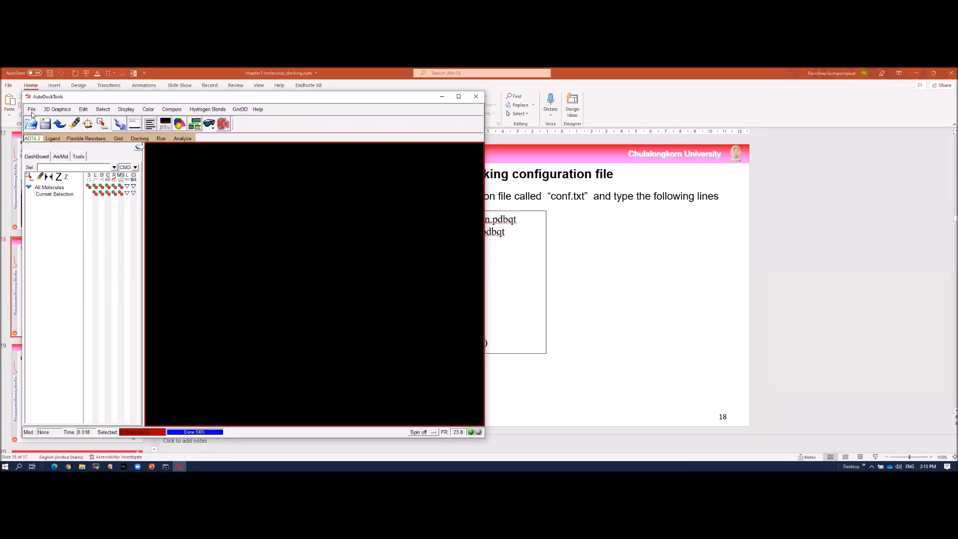
Read the protein molecule file into the empty AutoDockTools viewer
left_click(31, 109)
left_click(32, 109)
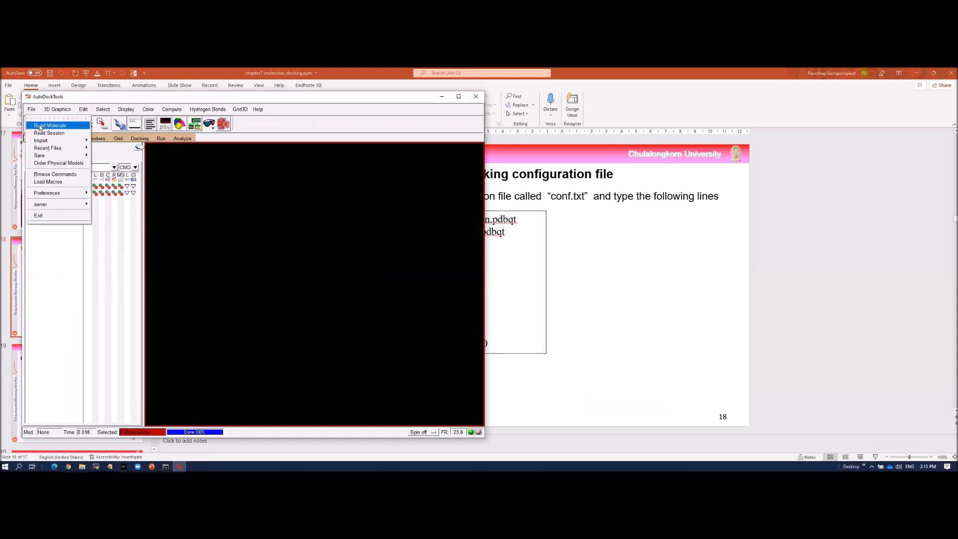
left_click(40, 125)
left_click(110, 189)
left_click(253, 270)
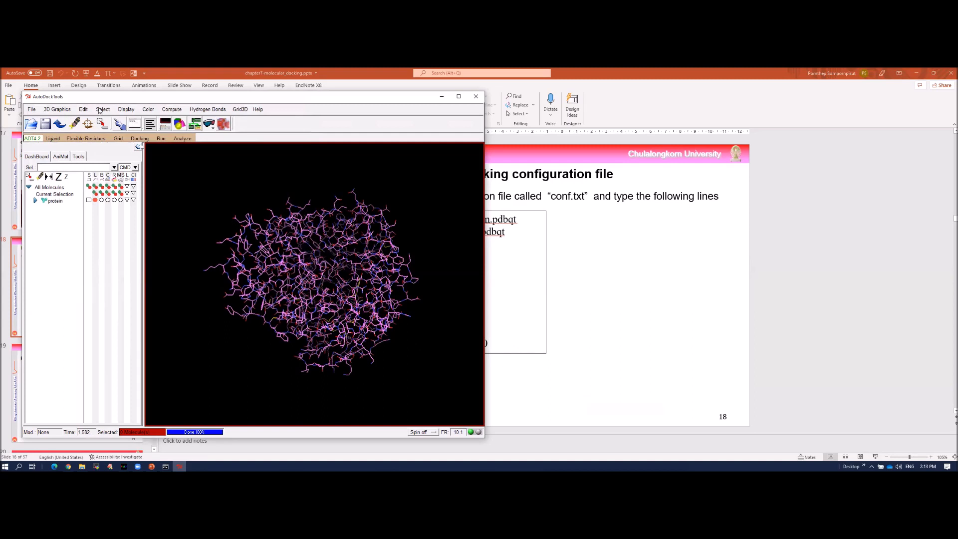
Merge the protein's non-polar hydrogens and continue past the warning that this cannot be undone
left_click(84, 109)
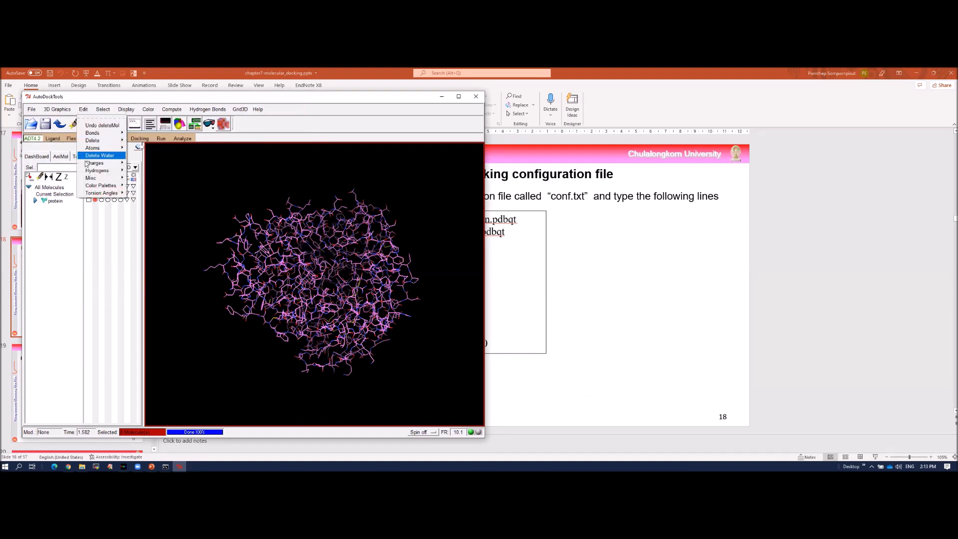
mouse_move(93, 170)
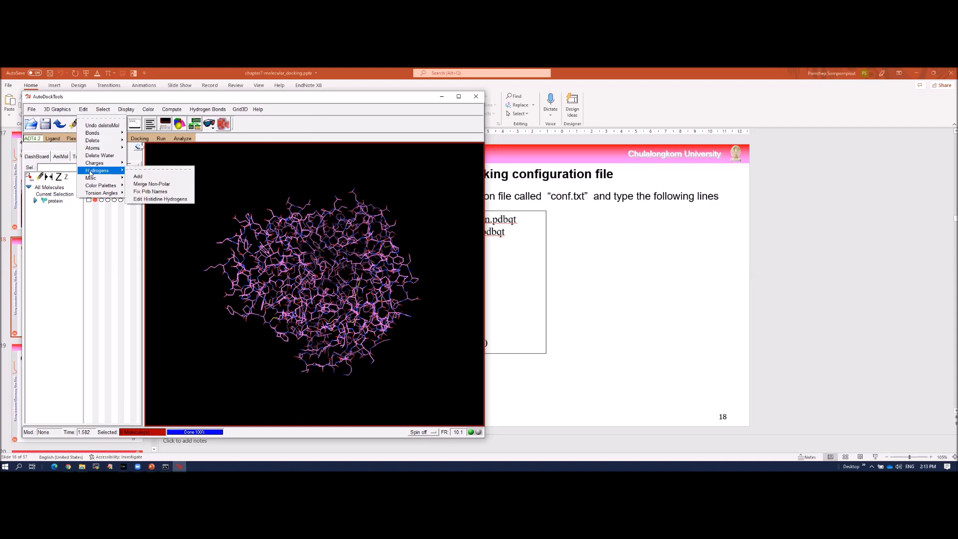
left_click(143, 185)
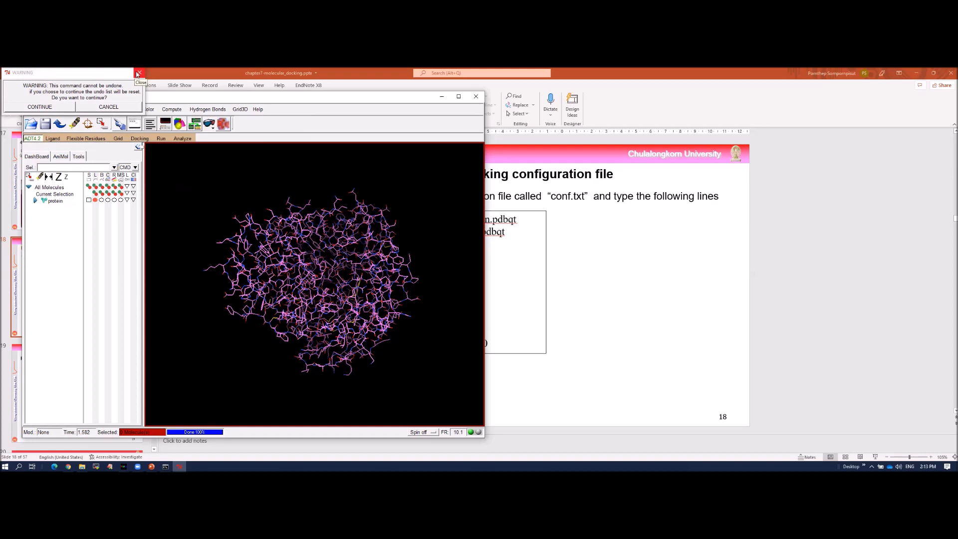
left_click(56, 109)
left_click_drag(292, 283, 266, 198)
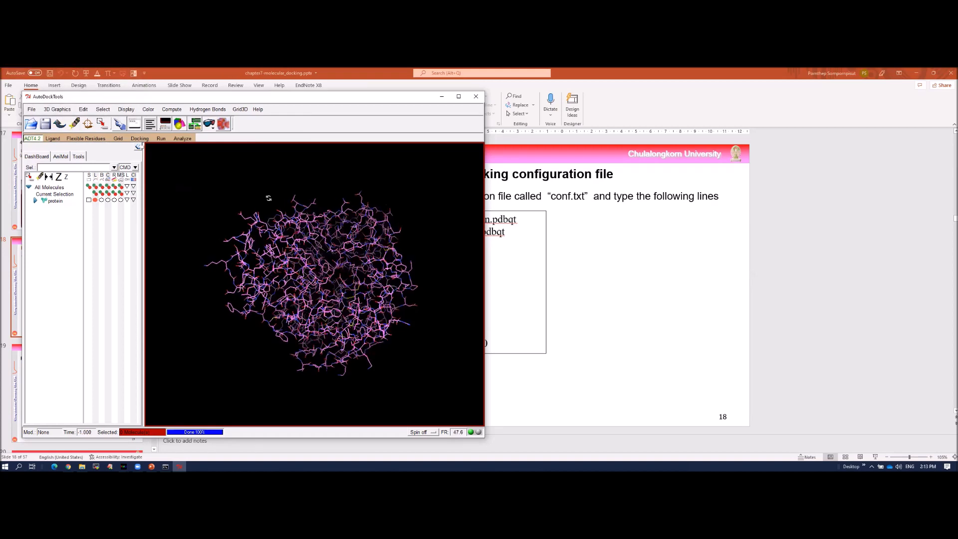
Try to add all hydrogens to the protein with the noBondOrder method and atom renumbering enabled
left_click(103, 110)
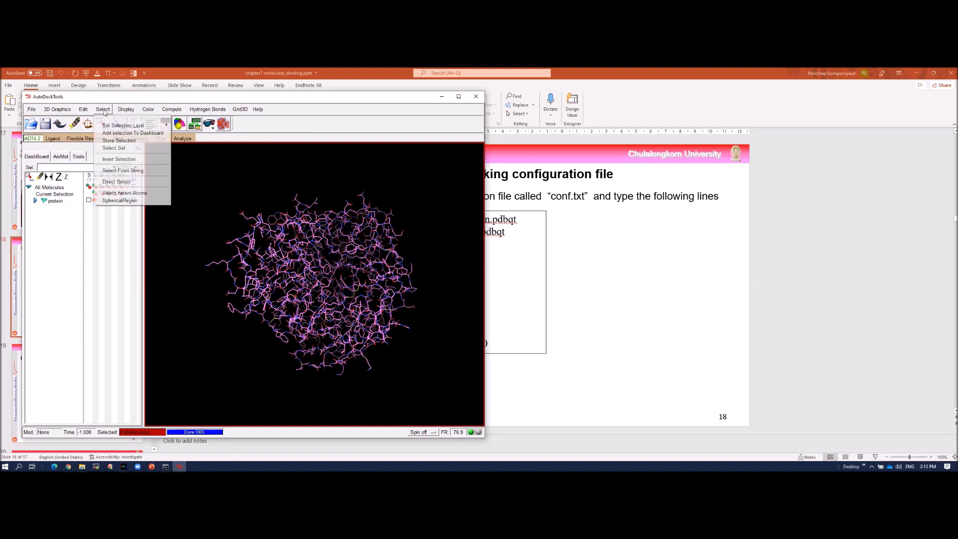
left_click(84, 109)
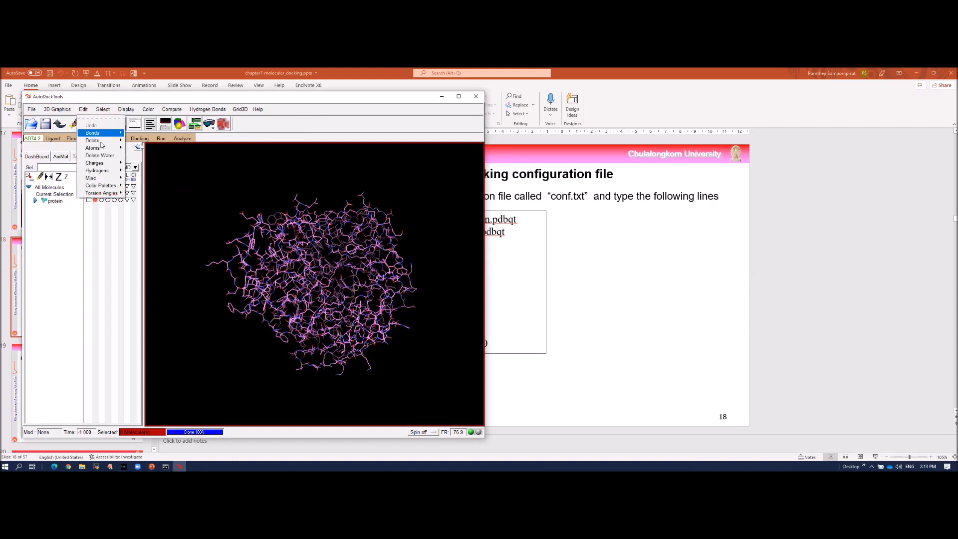
mouse_move(105, 170)
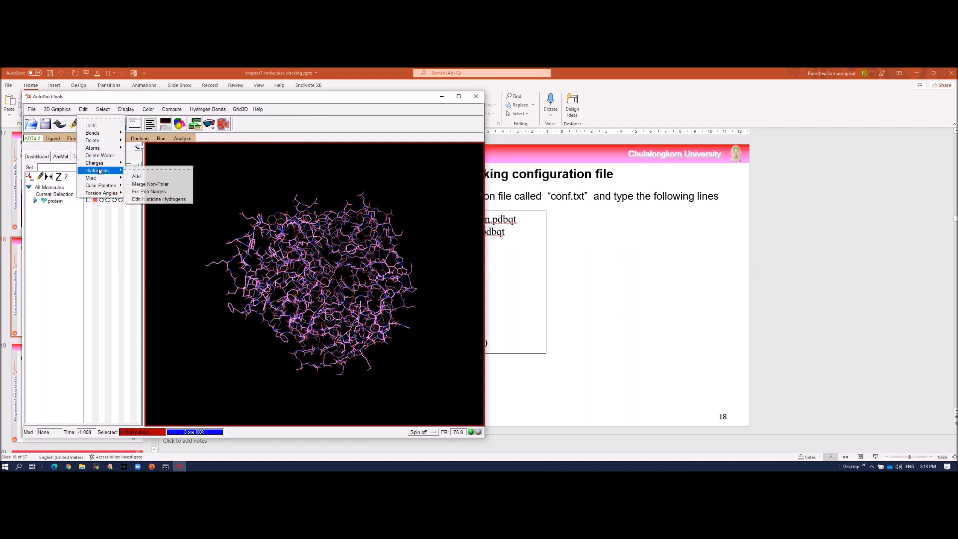
left_click(137, 177)
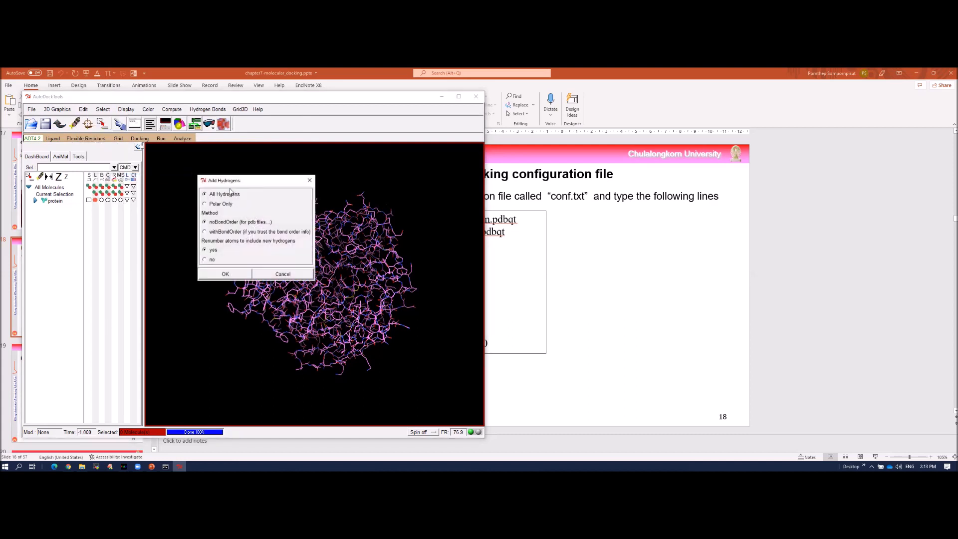
left_click(225, 273)
Set the AutoDockTools user preference Automerge NPHS to 1 and close the preferences
left_click(32, 110)
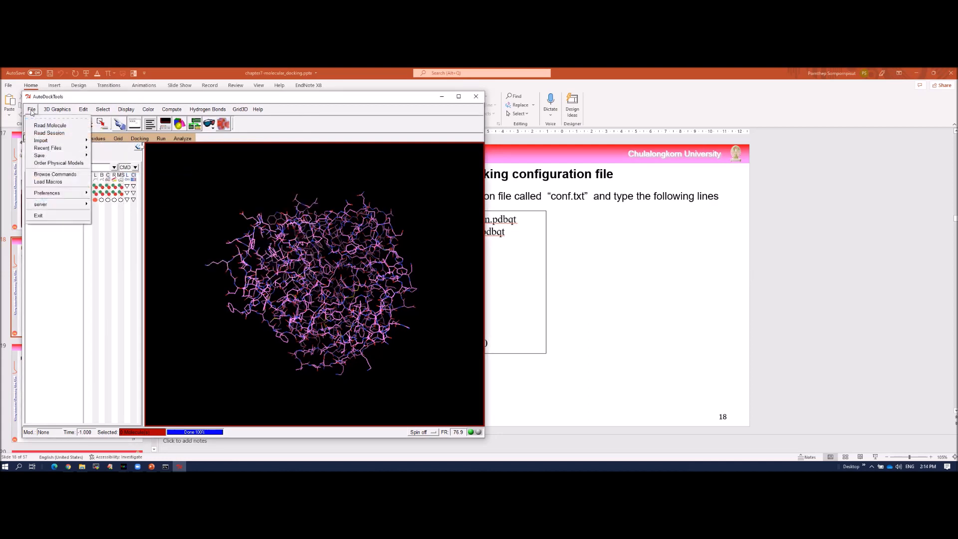
mouse_move(60, 195)
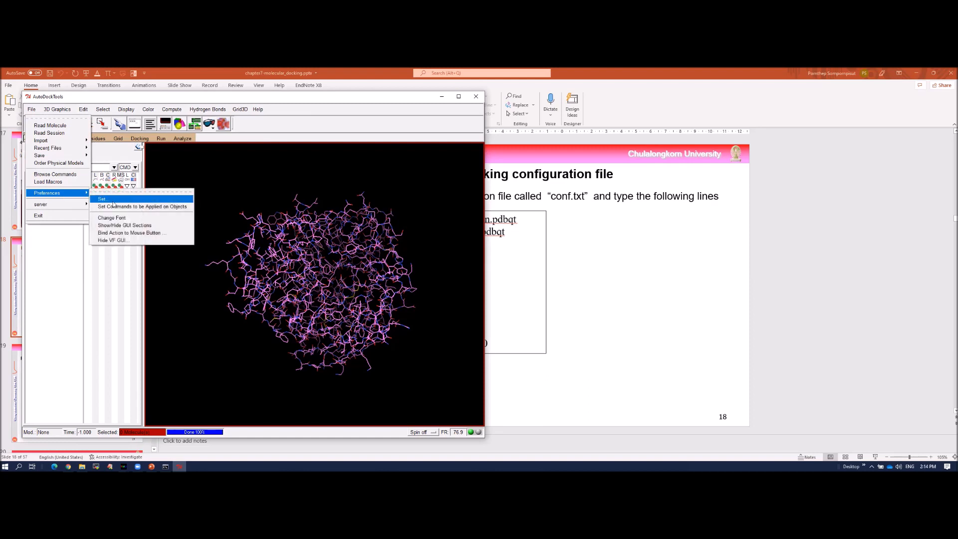
left_click(113, 202)
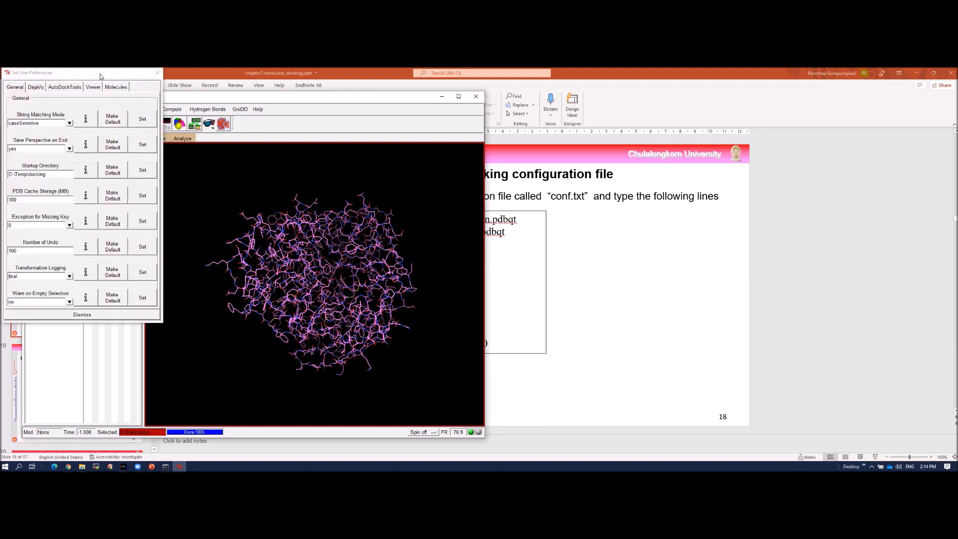
left_click_drag(100, 75, 185, 132)
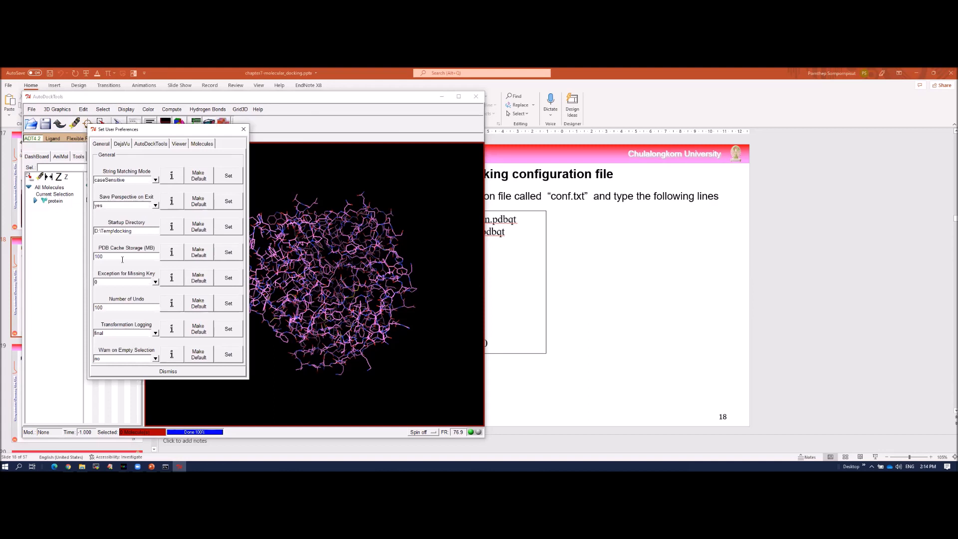
left_click(122, 144)
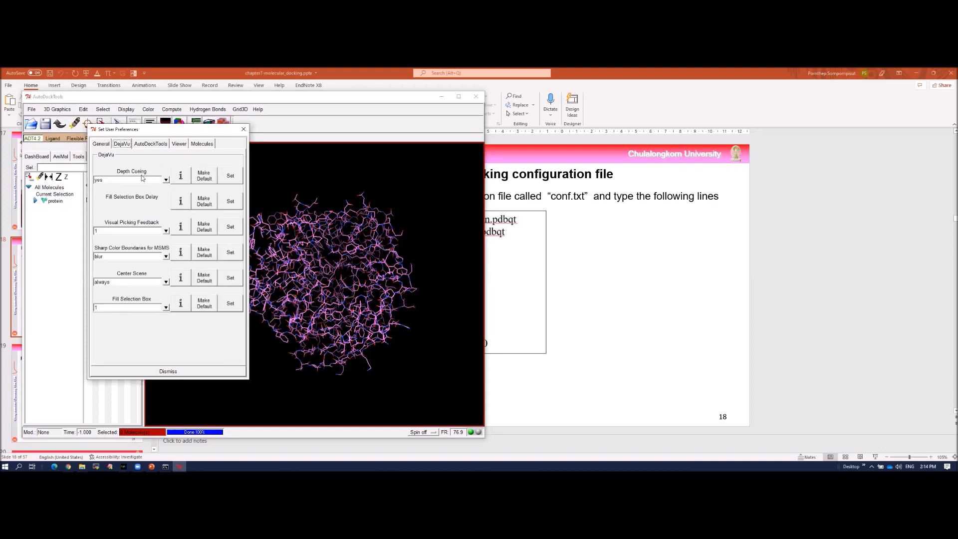
left_click(150, 143)
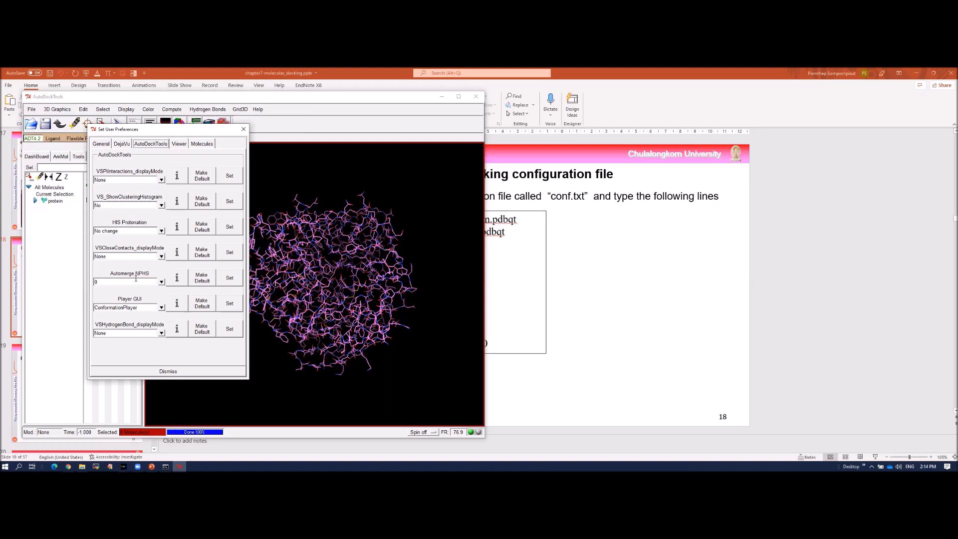
left_click(161, 283)
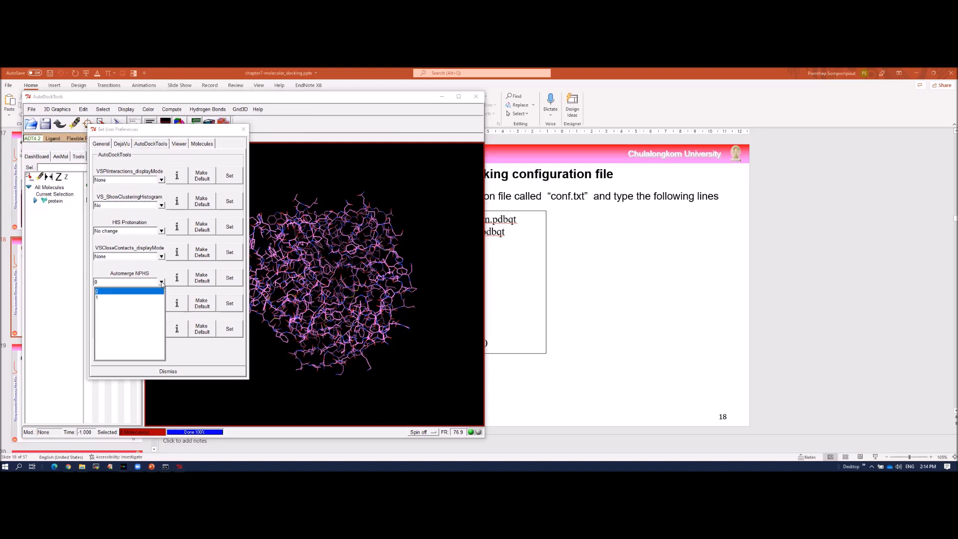
left_click(102, 298)
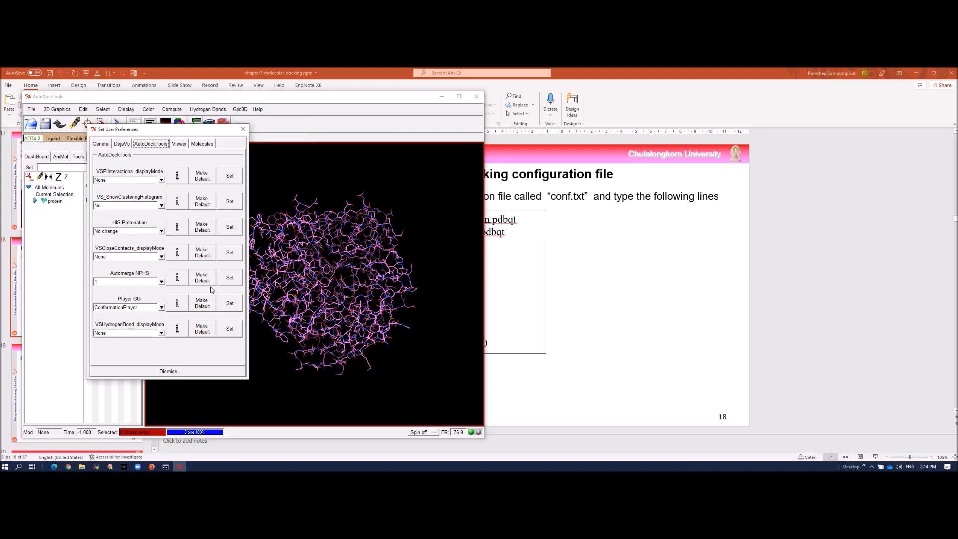
left_click(169, 371)
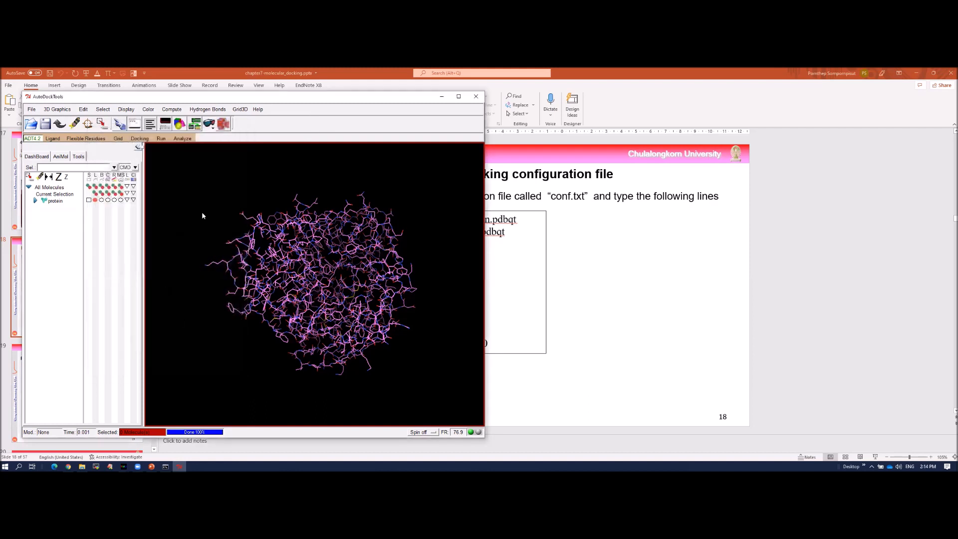
left_click(32, 110)
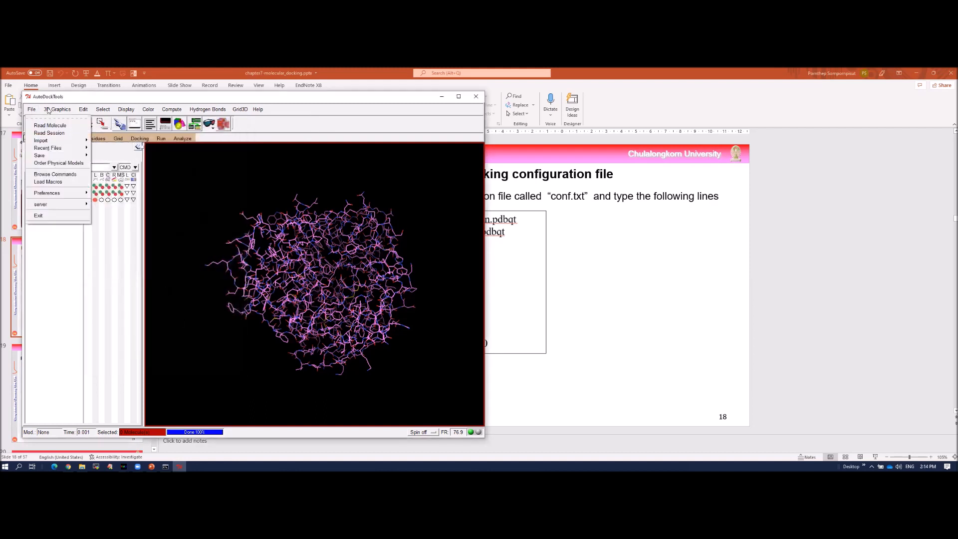
left_click(83, 110)
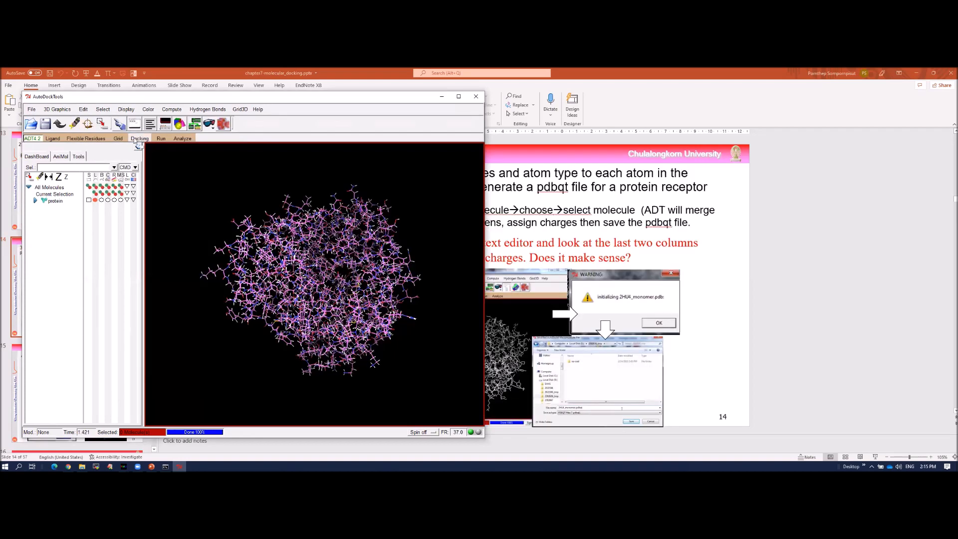
Choose the protein as the grid macromolecule and save it in the docking folder, replacing the existing protein.pdbqt
mouse_move(145, 162)
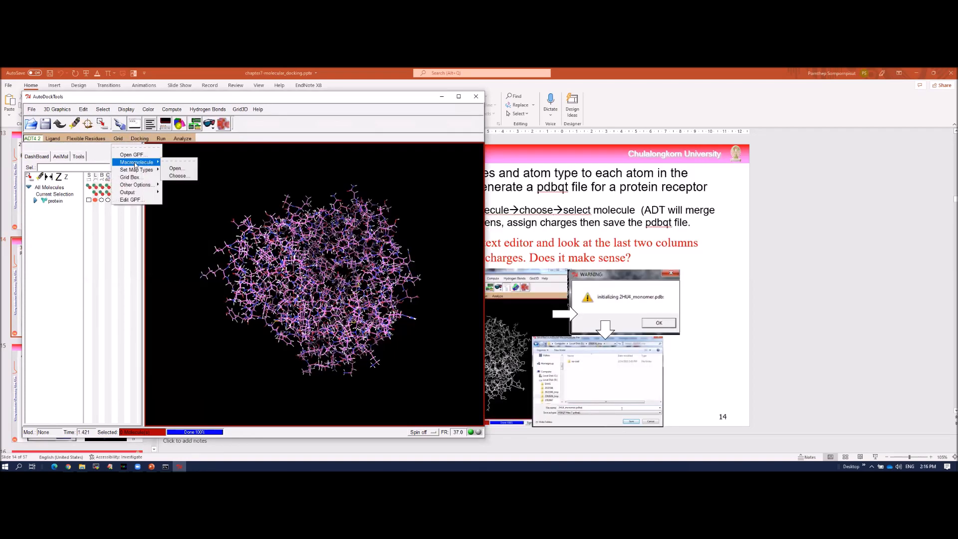
left_click(177, 175)
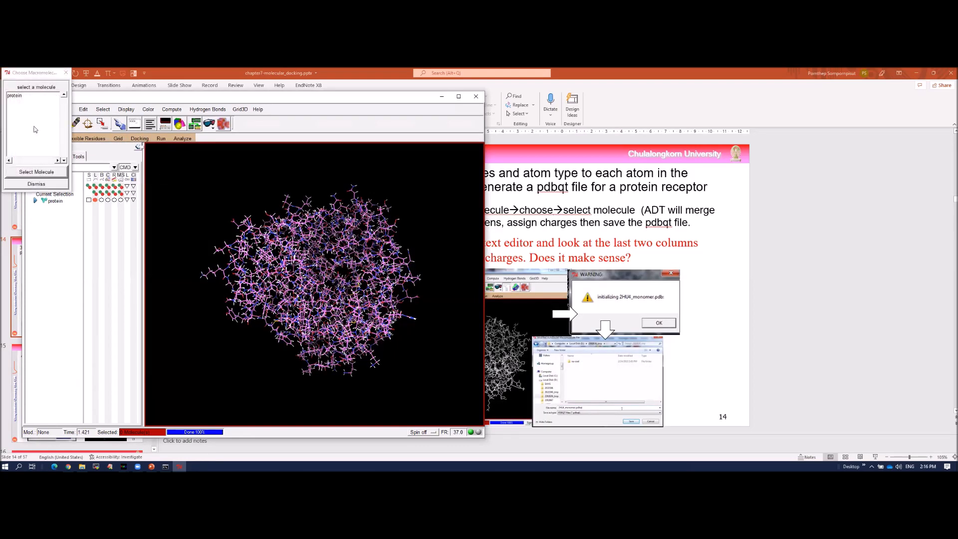
left_click(14, 96)
left_click(52, 172)
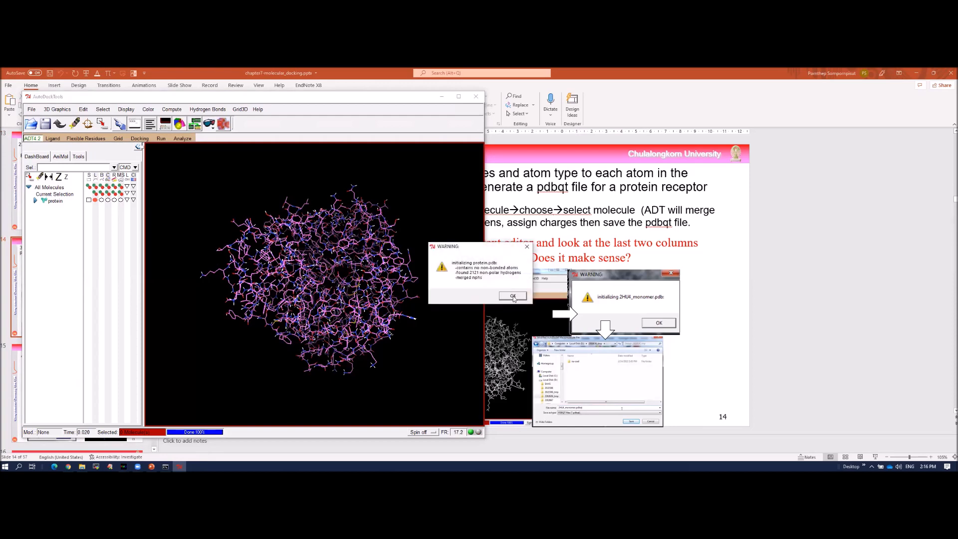
left_click(513, 296)
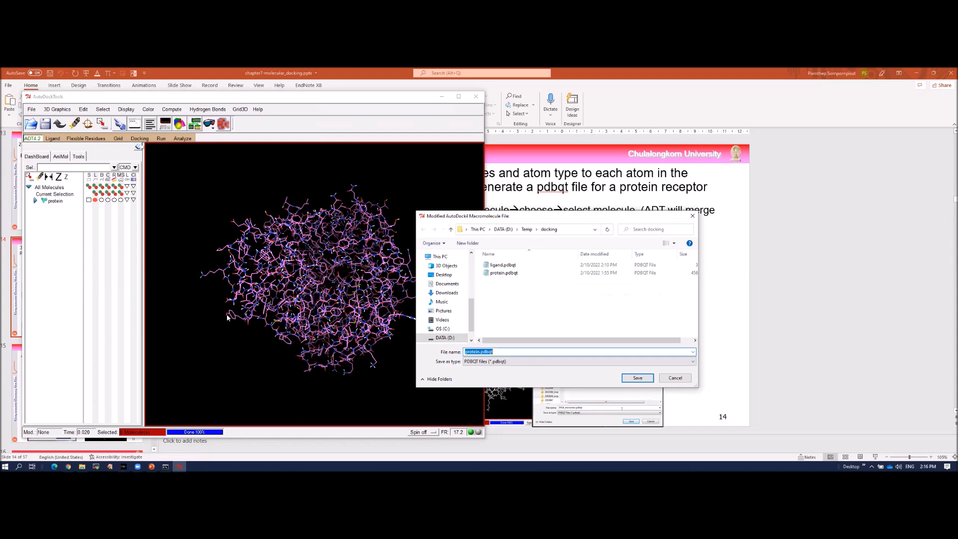
left_click(637, 378)
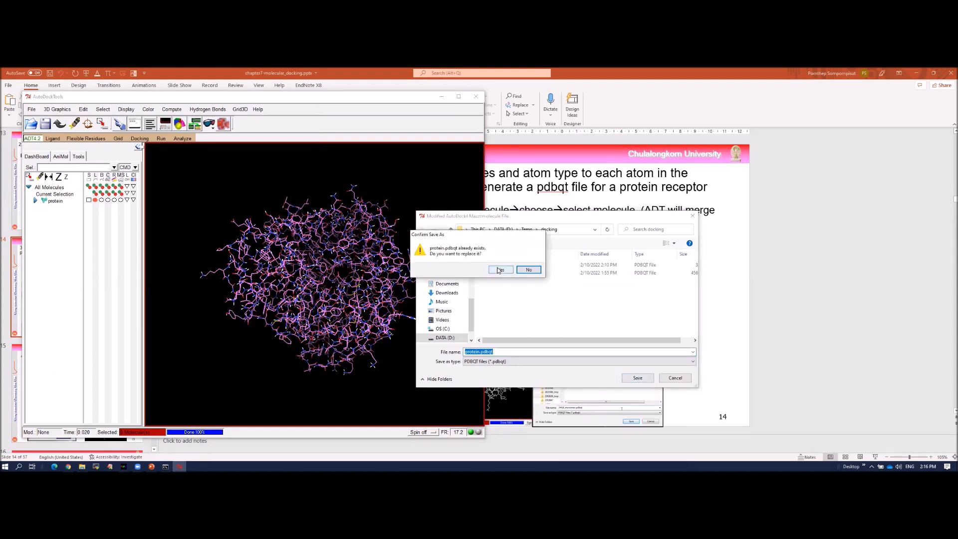
left_click(498, 269)
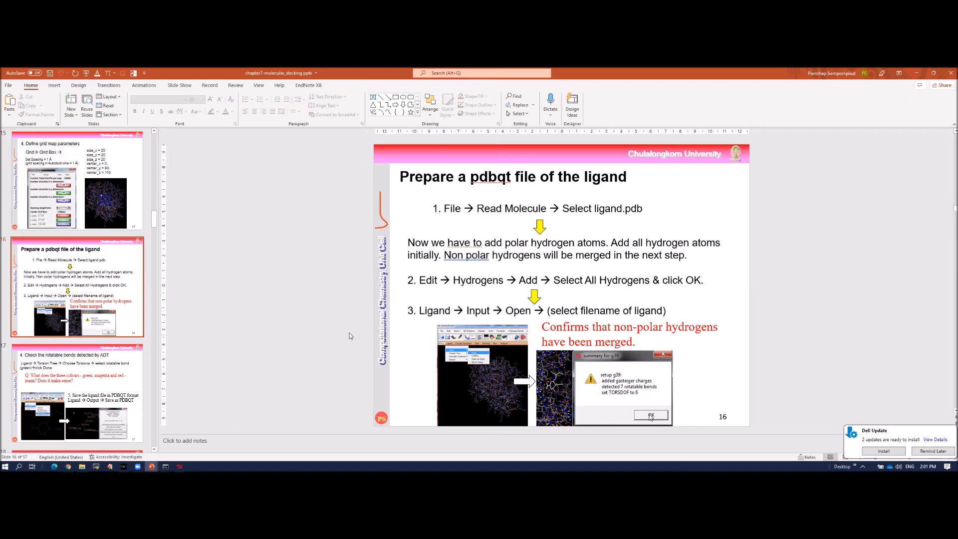
Open ligand.pdb from the docking folder as the AutoDock ligand, filtering for PDB files, and accept the setup summary
left_click(53, 138)
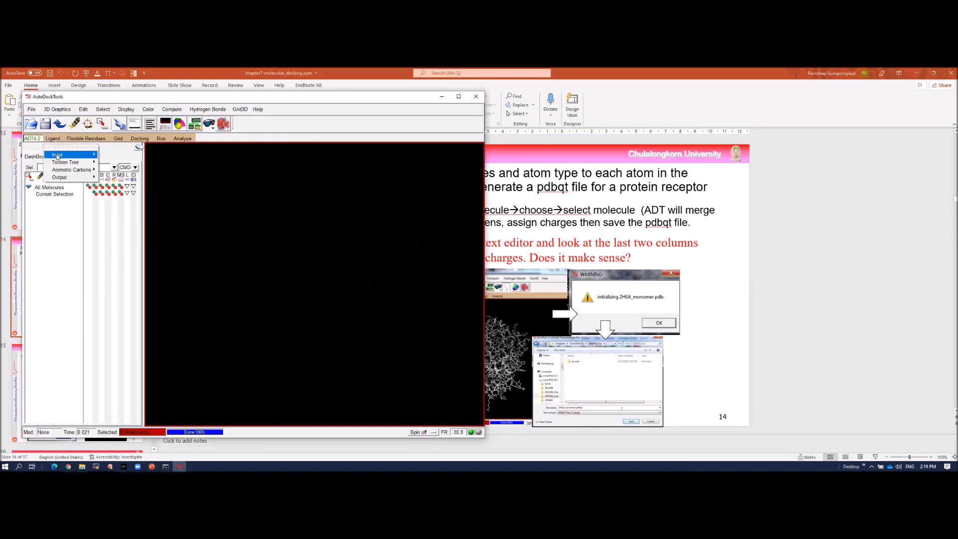
mouse_move(58, 154)
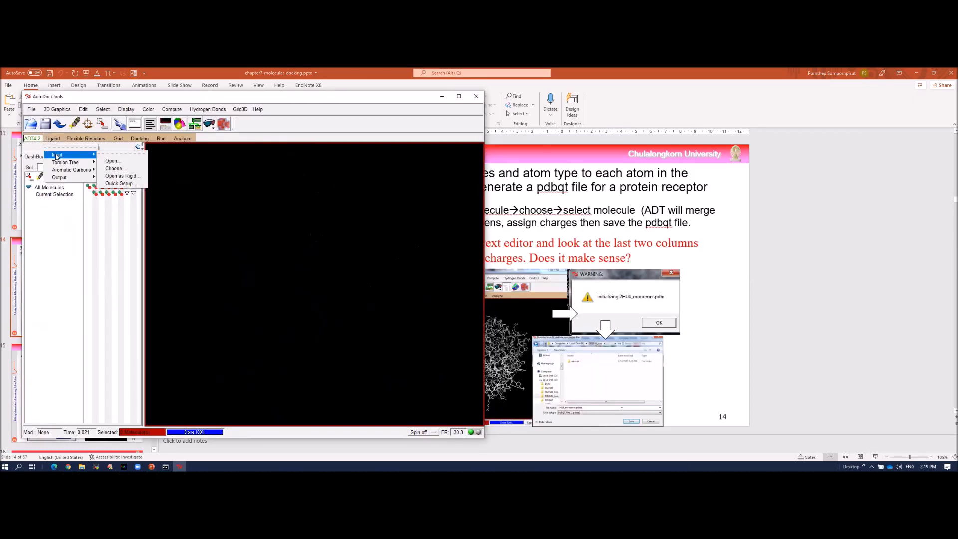
left_click(112, 161)
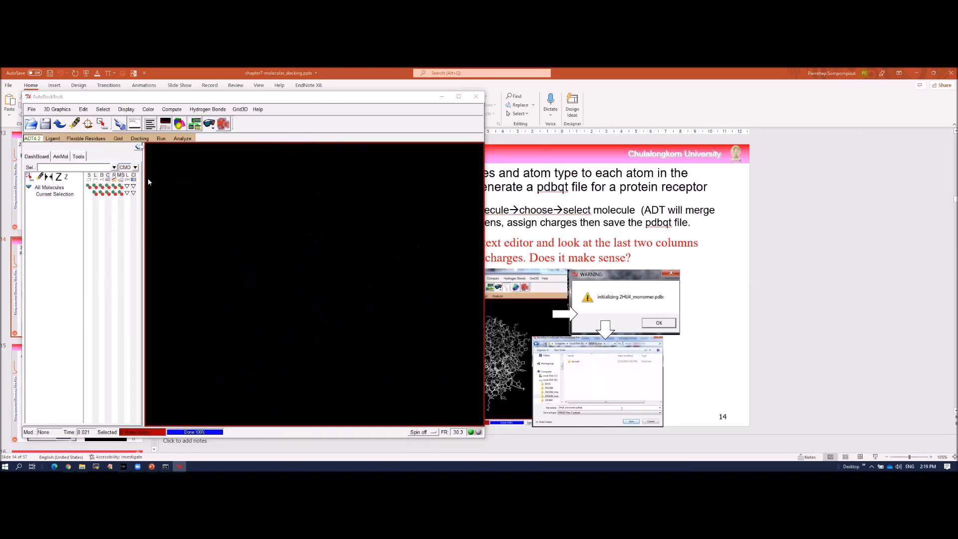
left_click(649, 369)
left_click(642, 394)
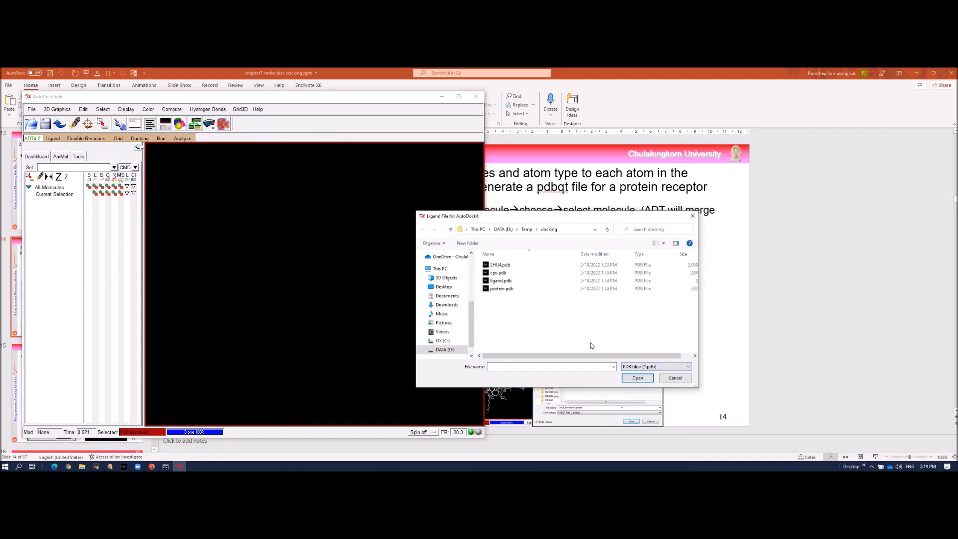
left_click(502, 281)
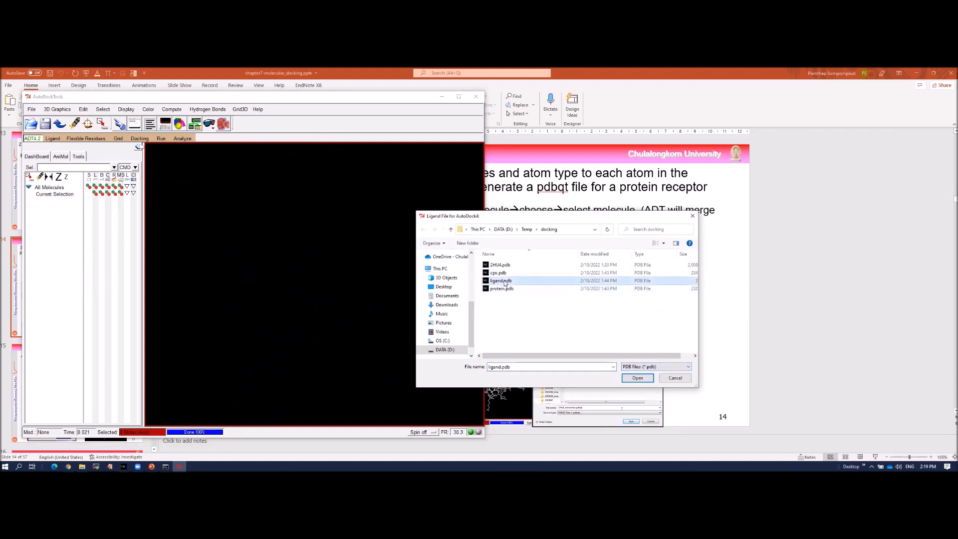
left_click(637, 377)
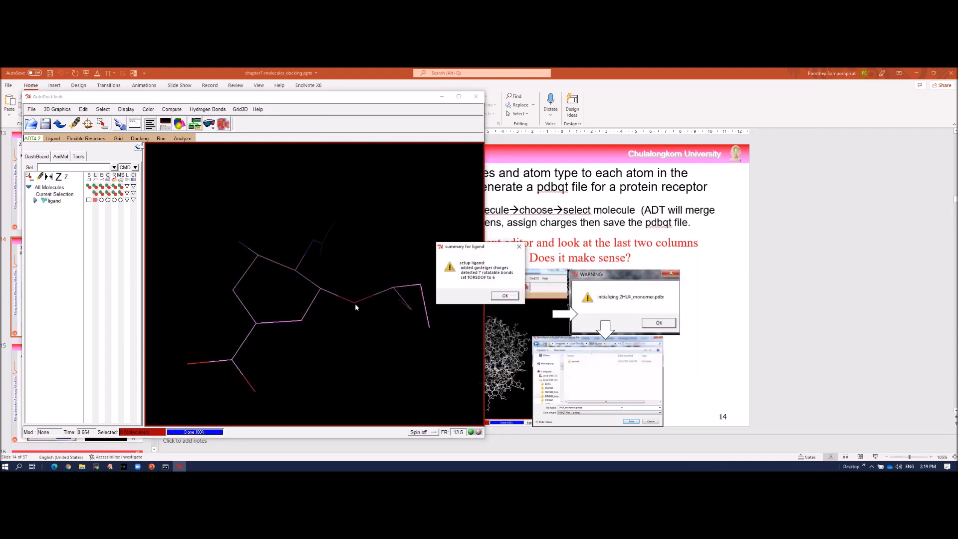
left_click(505, 296)
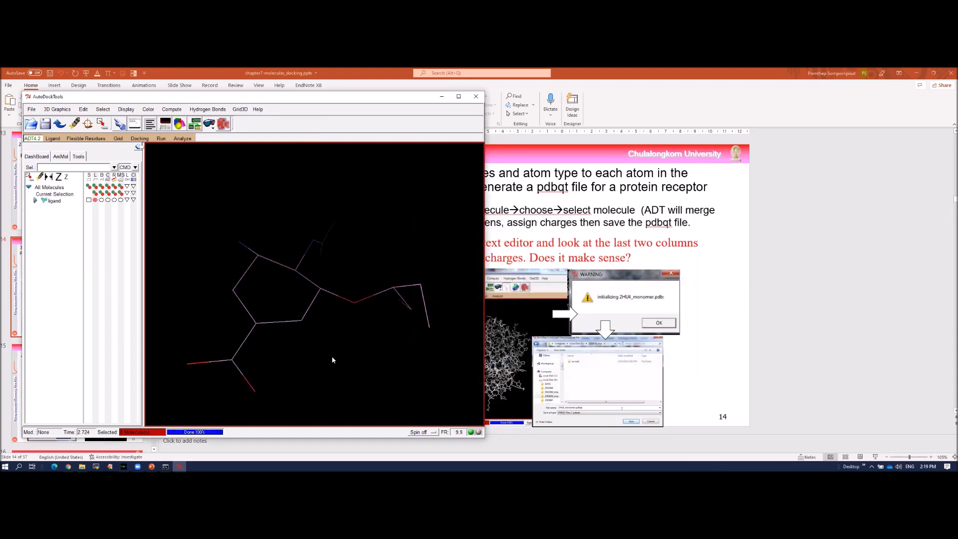
Examine the ligand's rotatable, non-rotatable and unrotatable bonds with Choose Torsions and accept the detected torsions
left_click(52, 138)
mouse_move(68, 163)
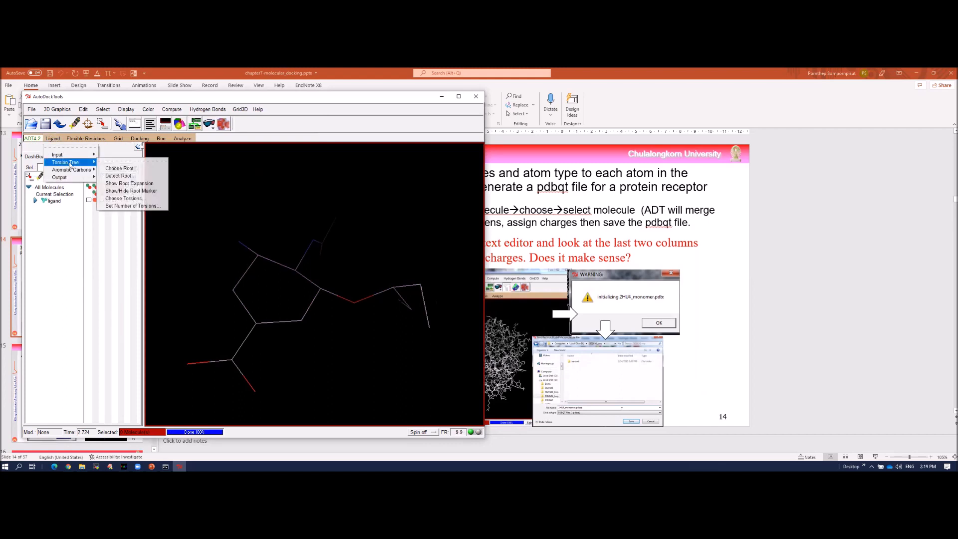
left_click(125, 198)
mouse_move(283, 335)
left_mouse_down()
mouse_move(335, 314)
mouse_move(294, 354)
mouse_move(316, 314)
mouse_move(294, 337)
left_mouse_up()
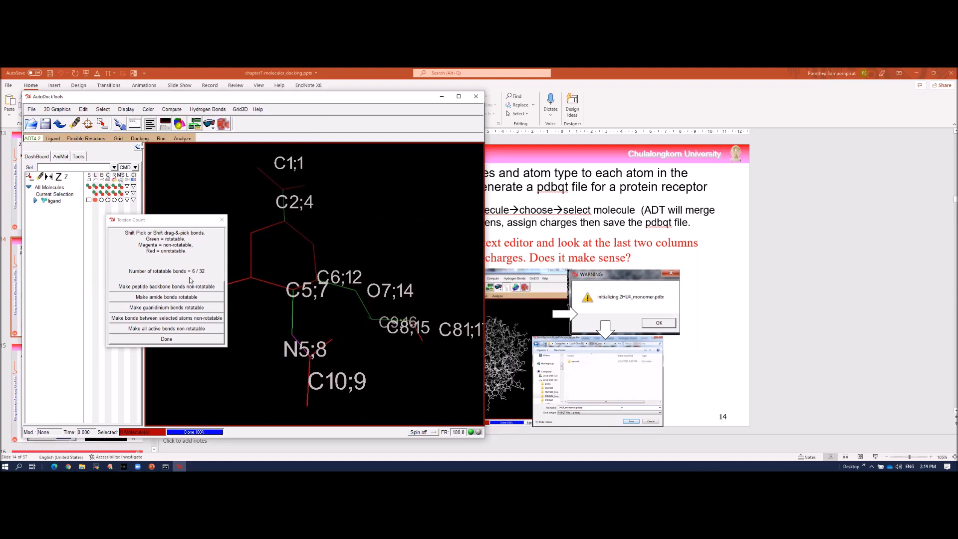
key("shift")
left_click(166, 338)
Save the prepared ligand as ligand.pdbqt in the docking folder, replacing the existing file
left_click(53, 138)
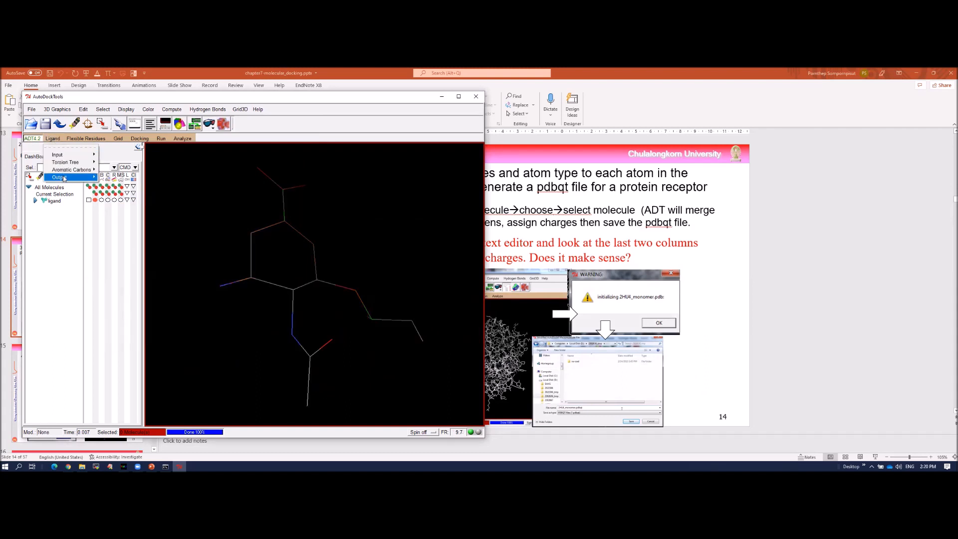
mouse_move(64, 178)
left_click(119, 183)
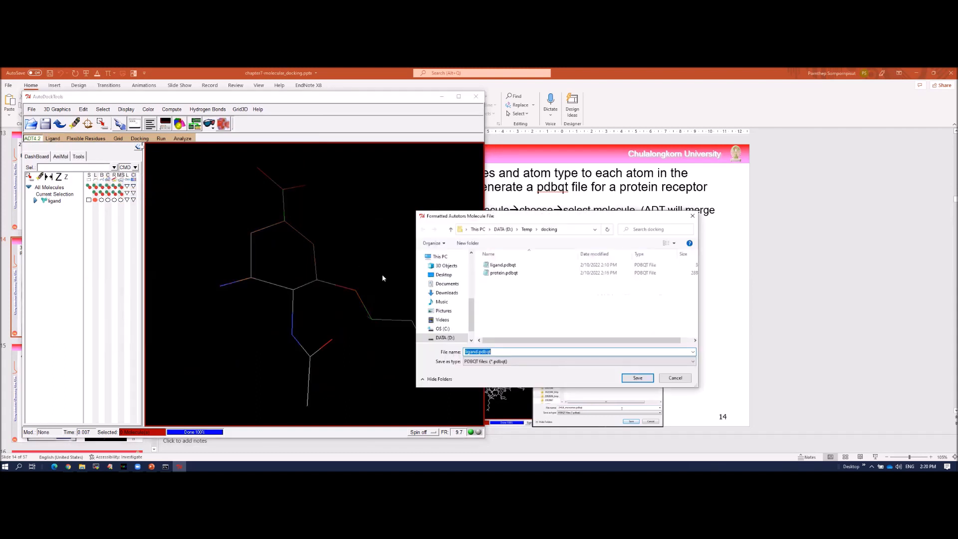
left_click(502, 265)
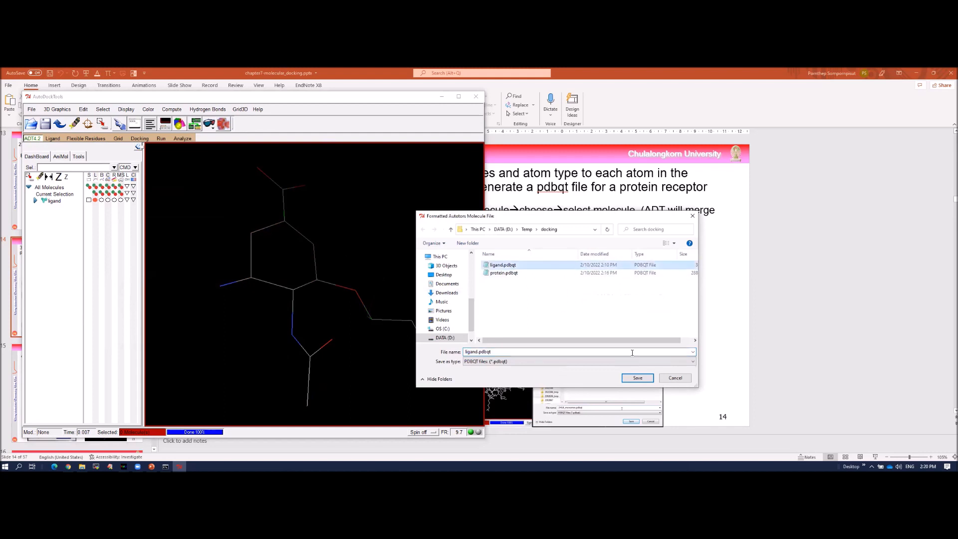
left_click(638, 378)
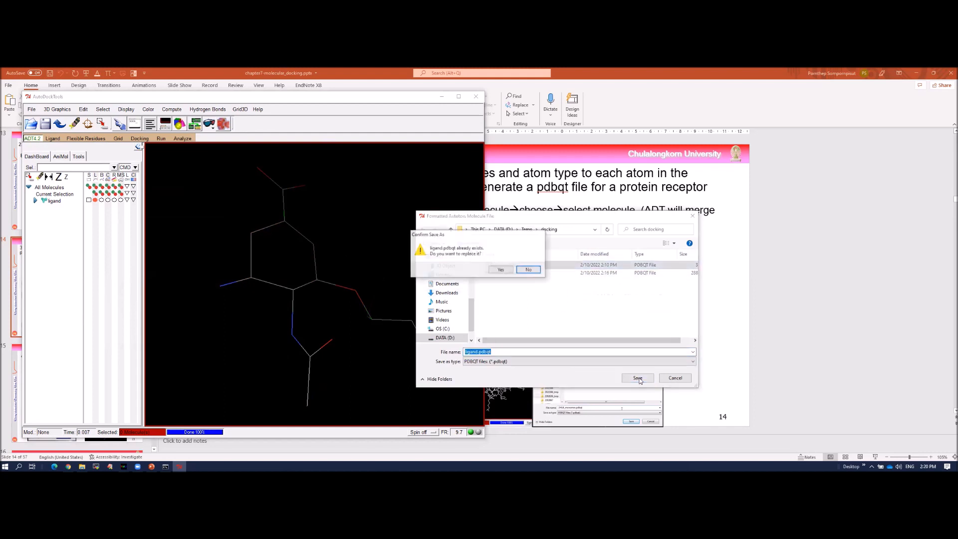
left_click(502, 270)
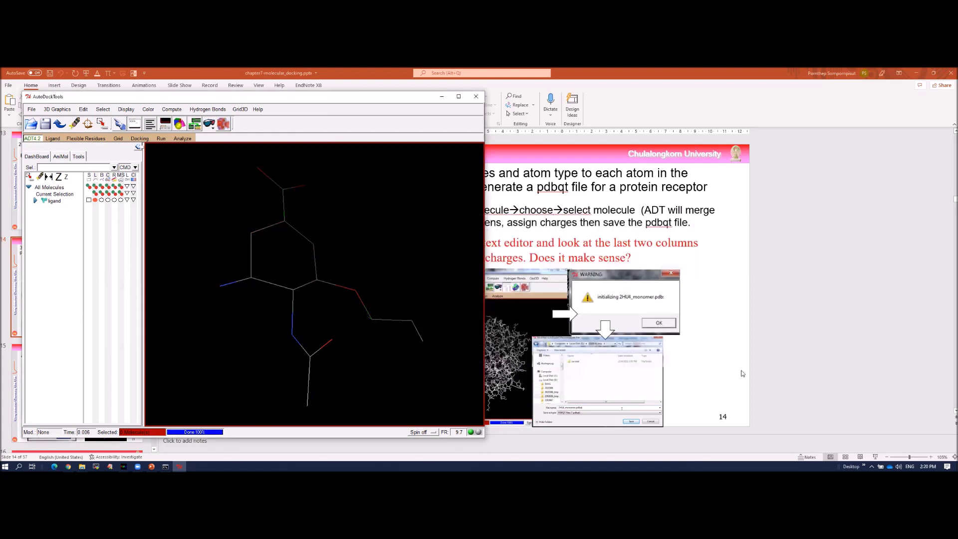
Switch to the PowerPoint slides and review the Define grid map parameters slide, highlighting the Grid Box instruction
left_click(724, 360)
key("Page_Down")
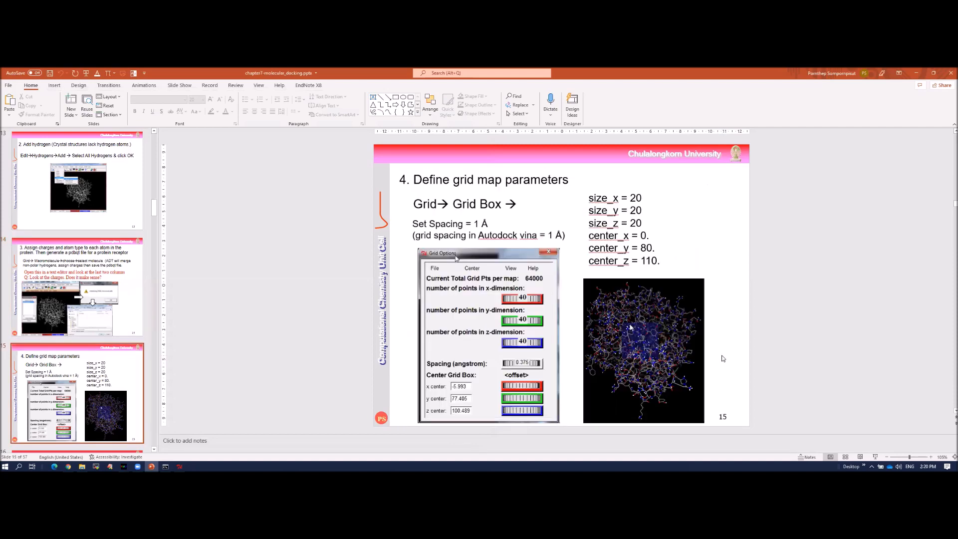
key("Page_Down")
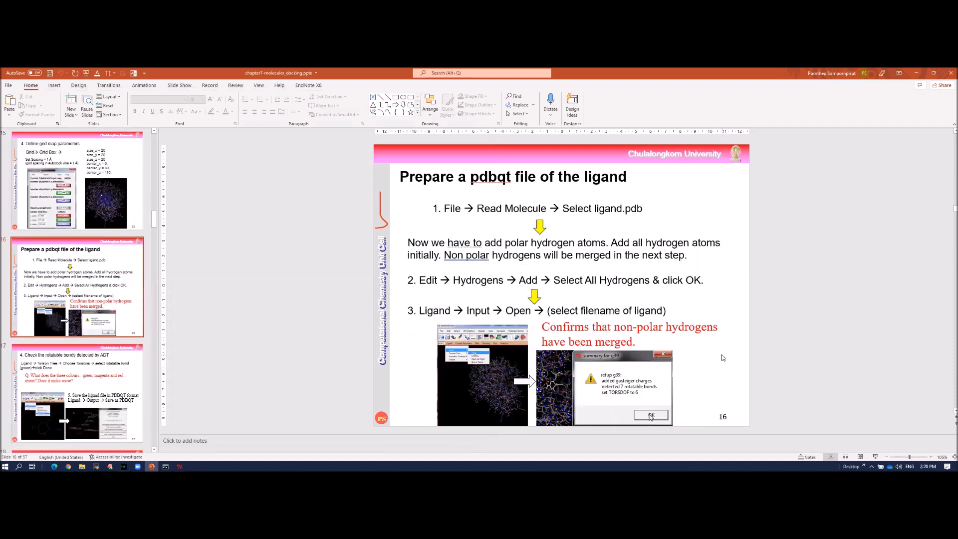
key("Page_Down")
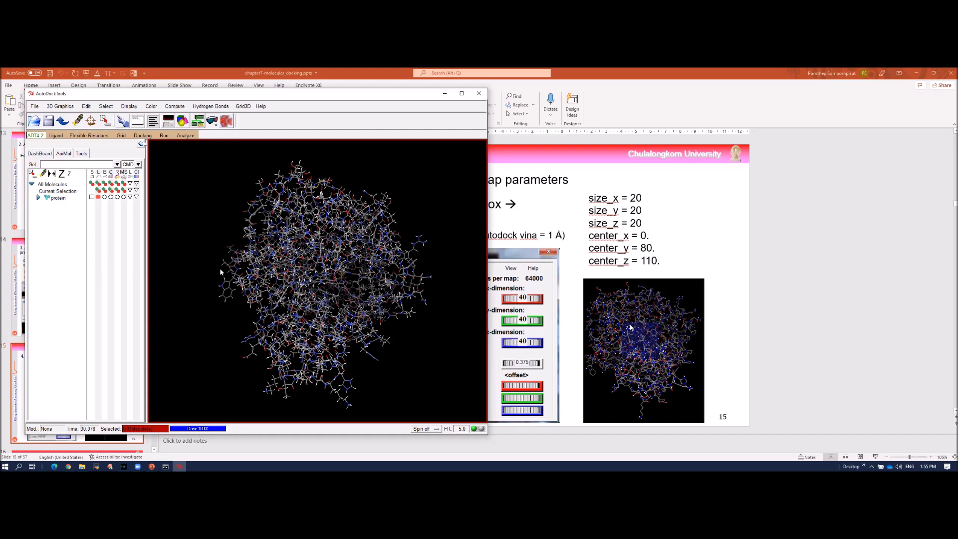
left_click(527, 228)
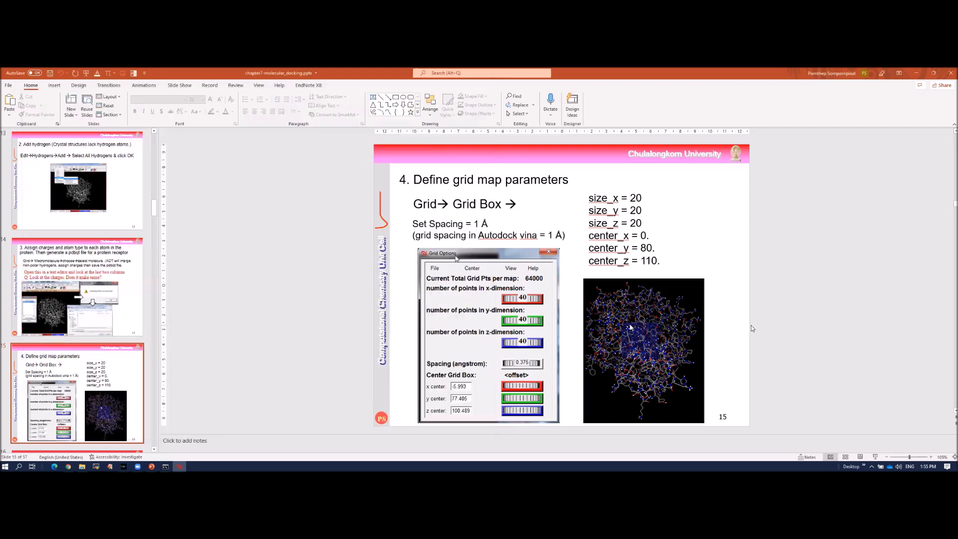
left_click_drag(415, 204, 505, 205)
left_click(453, 205)
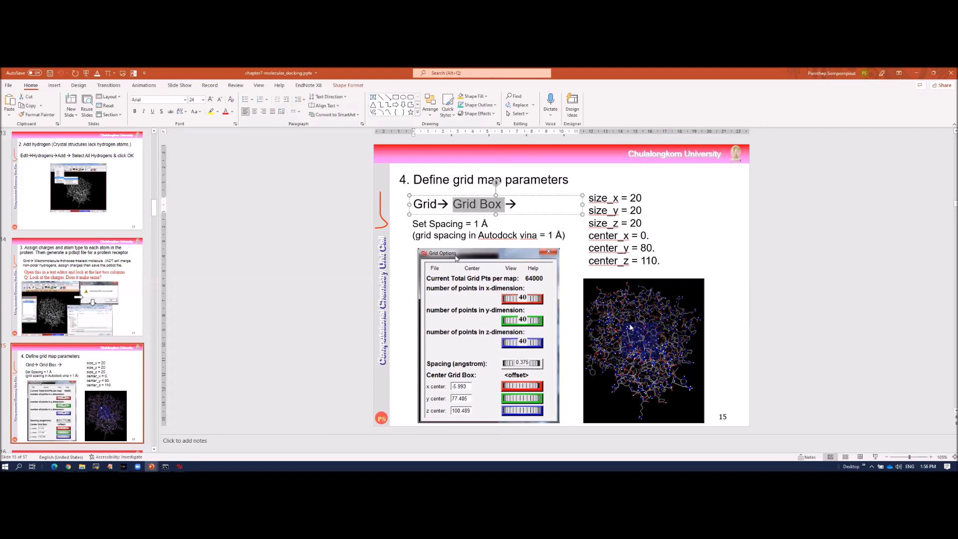
Switch to AutoDockTools, open the Grid Box options for the protein and inspect the default box around it from several angles
mouse_move(180, 466)
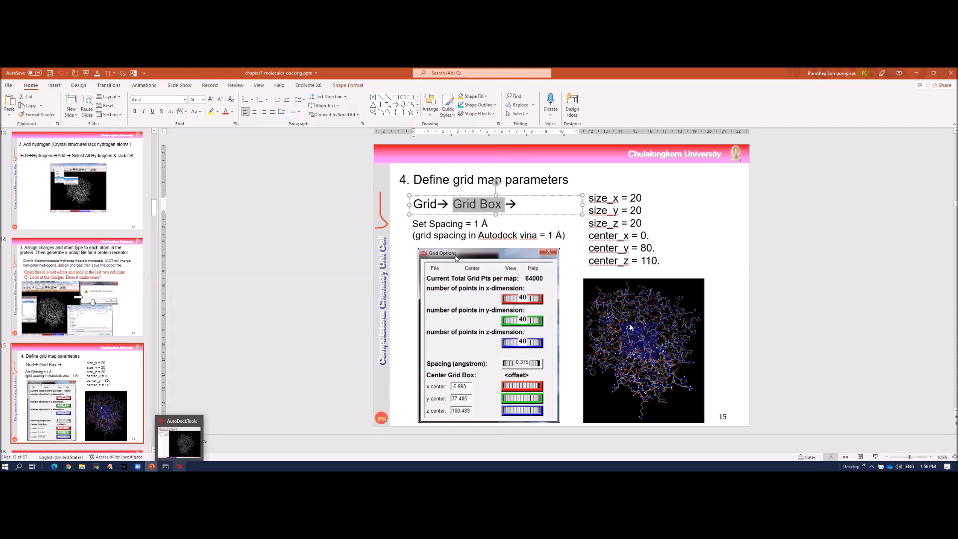
left_click(180, 440)
left_click(122, 136)
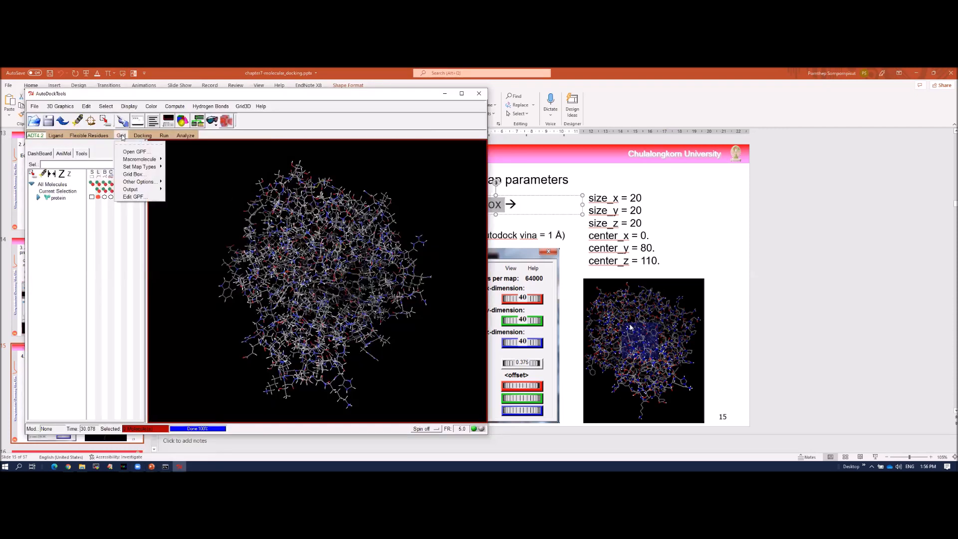
left_click(131, 174)
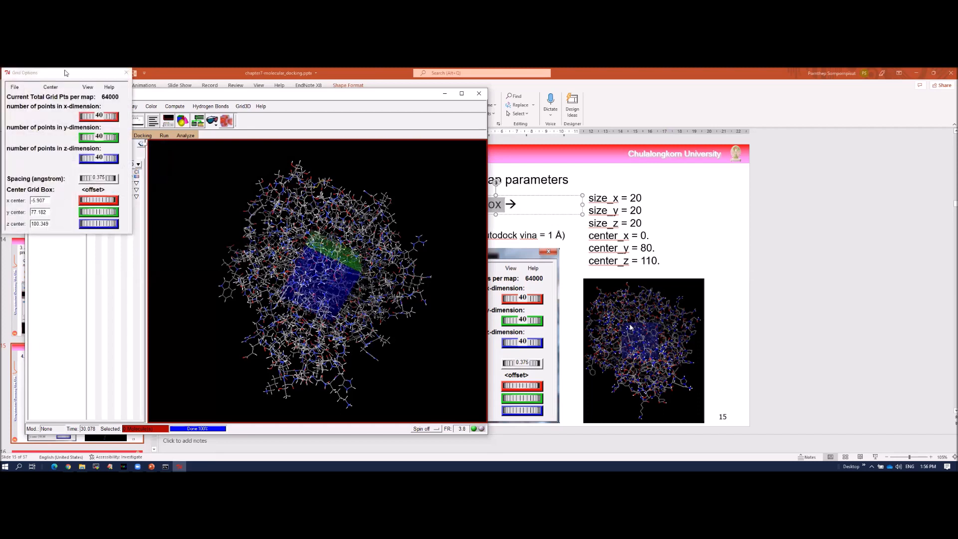
left_click_drag(65, 73, 111, 210)
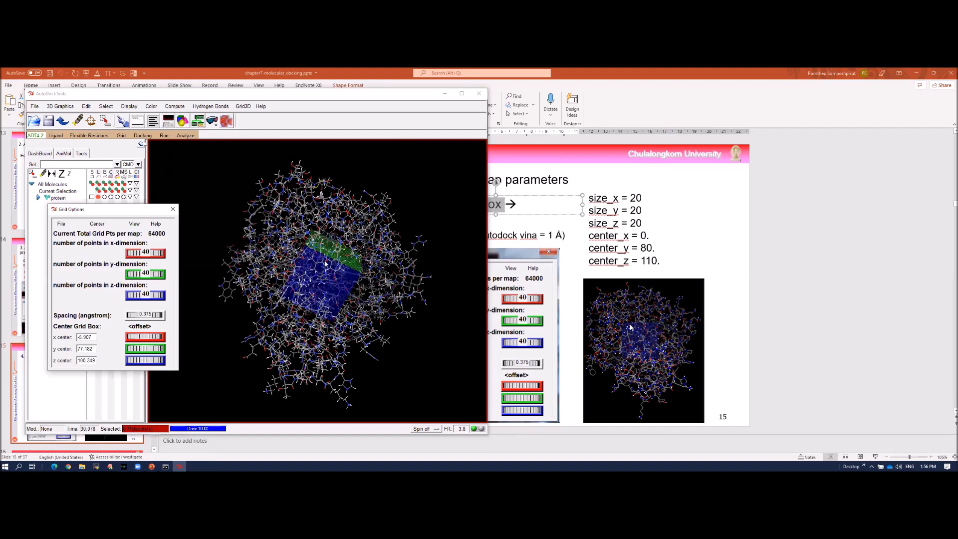
middle_click_drag(323, 255, 341, 289)
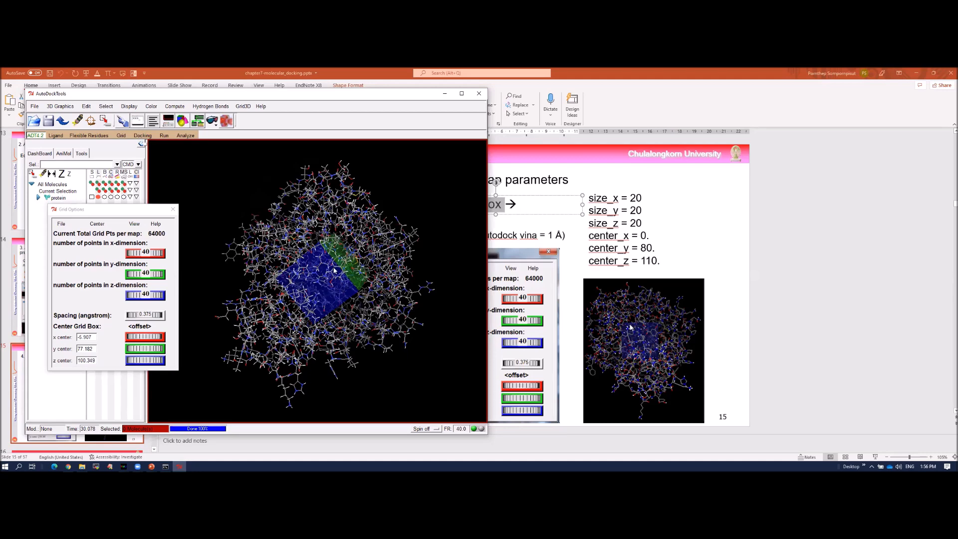
left_click_drag(375, 371, 379, 365)
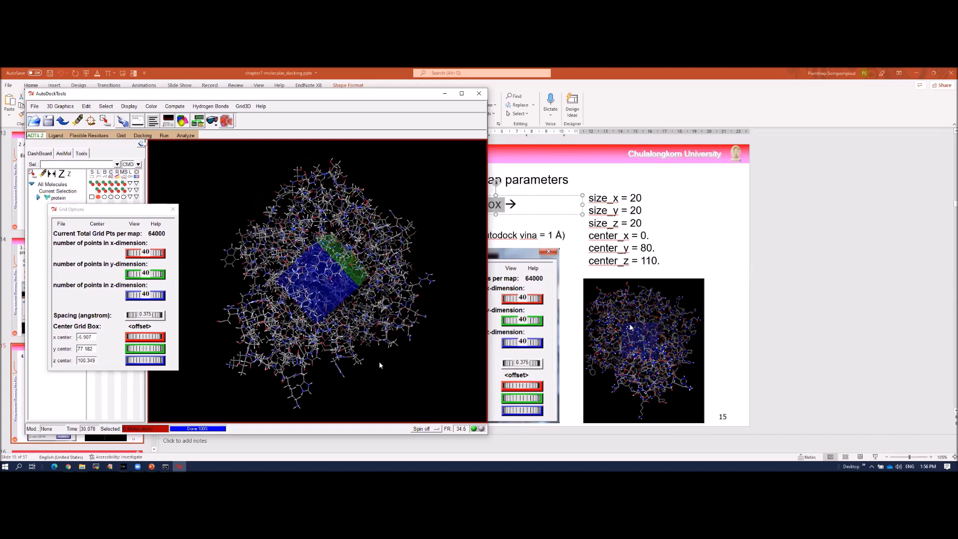
left_click_drag(375, 357, 337, 283)
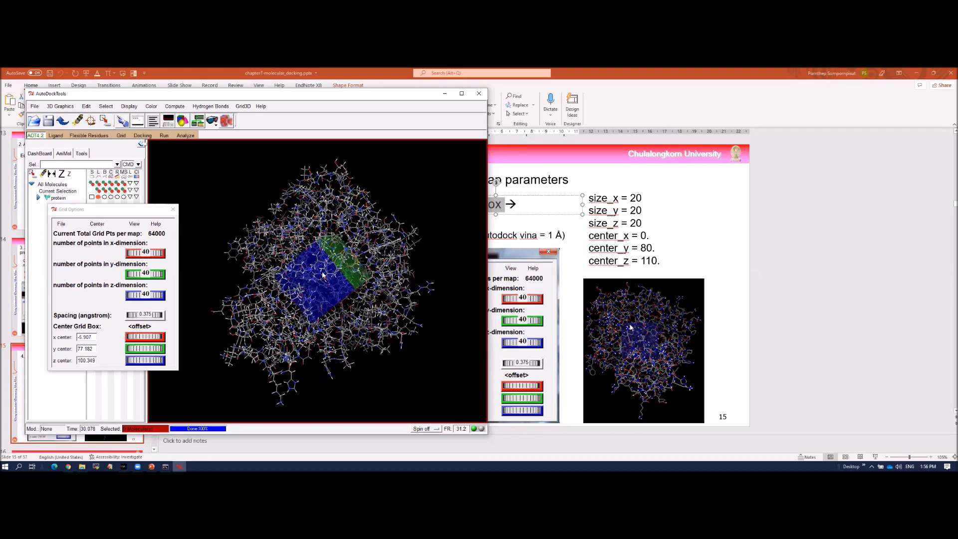
left_click_drag(405, 355, 393, 345)
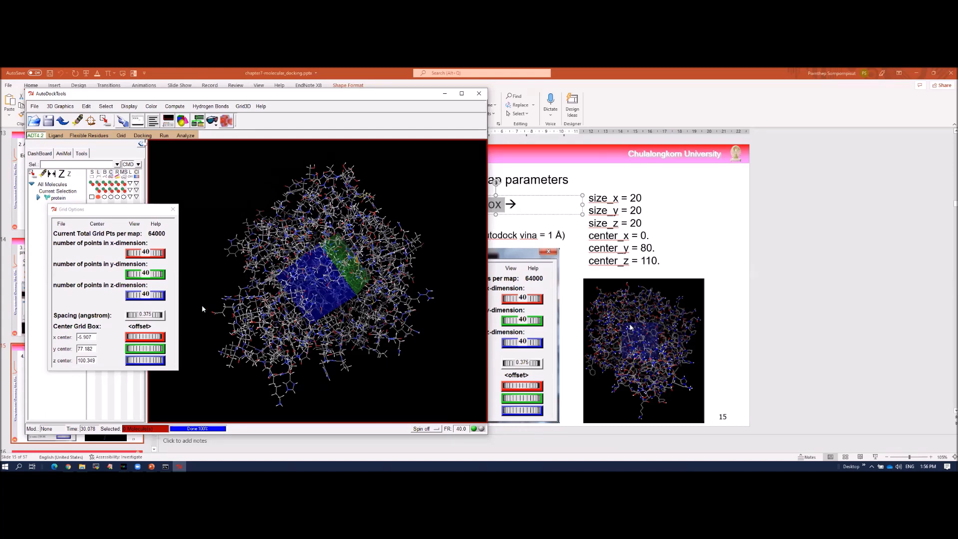
Enlarge the grid box to 104 points in x, 94 in y and 100 in z so that it encloses most of the protein
left_click_drag(146, 274, 149, 295)
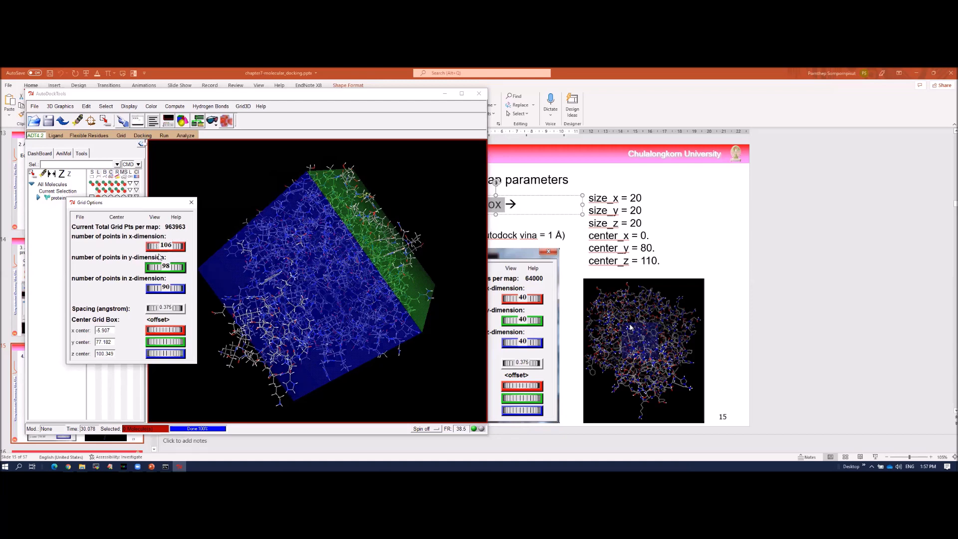
scroll(160, 248, "down", 1)
scroll(170, 268, "down", 6)
scroll(173, 290, "up", 9)
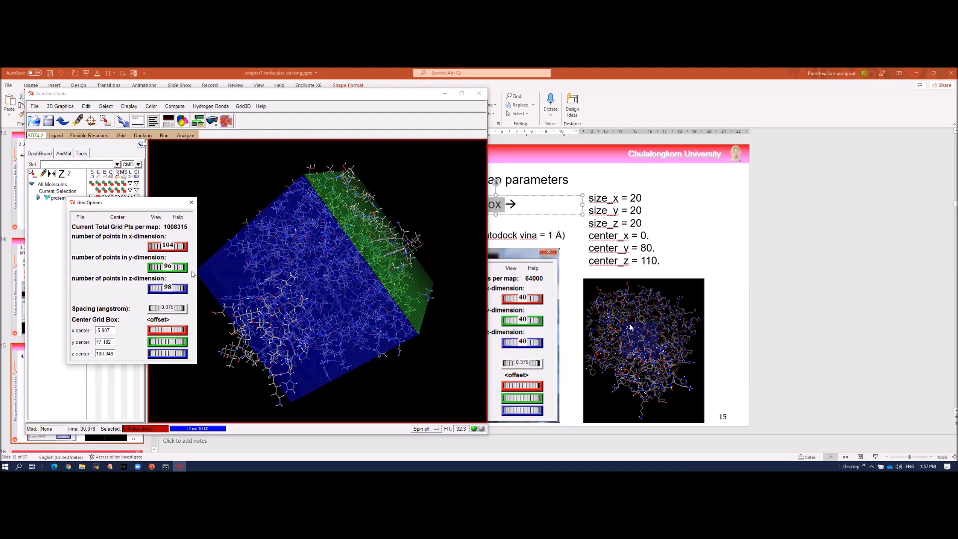
left_click(418, 367)
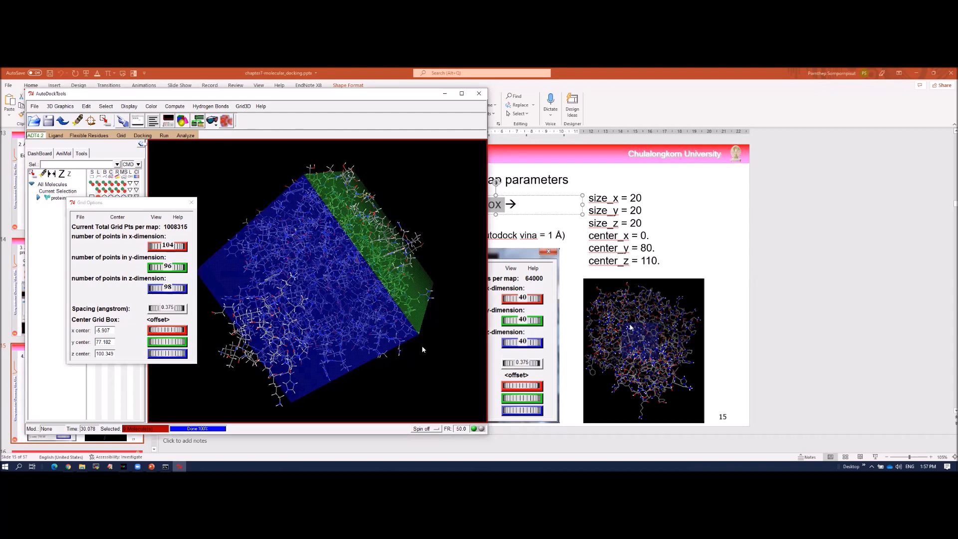
left_click_drag(127, 203, 85, 194)
left_click_drag(131, 238, 83, 237)
left_click_drag(83, 237, 113, 237)
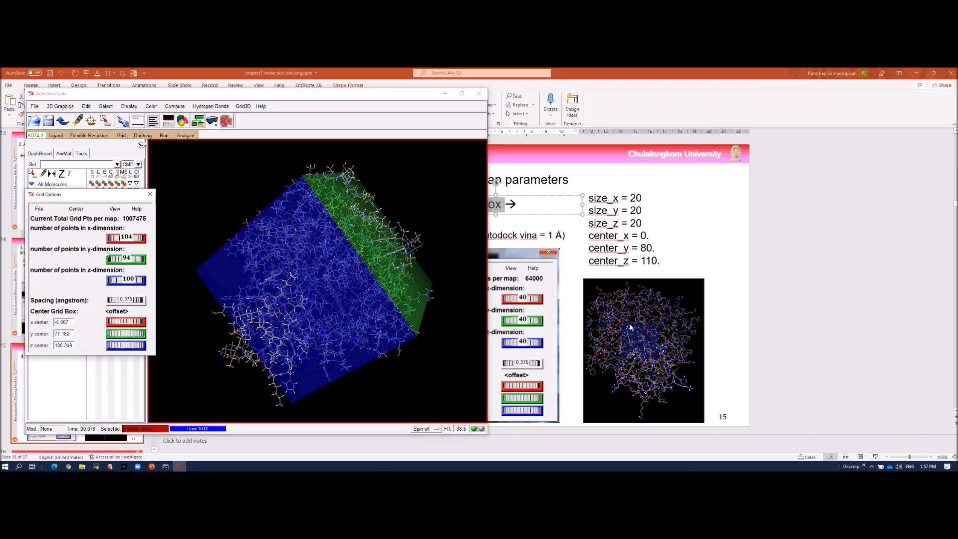
Shift the grid box center with offsets of 3.944 in x, -15.250 in y and 1.500 in z
left_click_drag(440, 241, 420, 243)
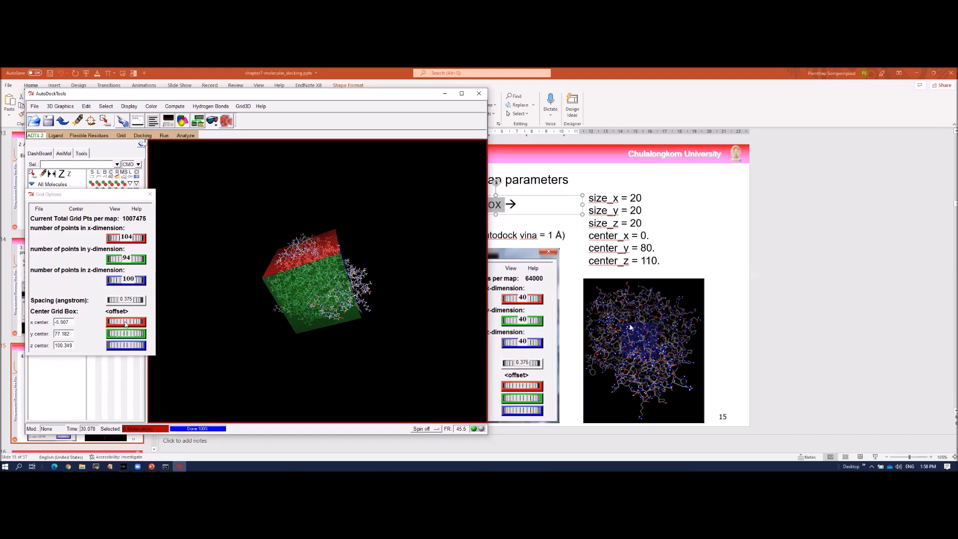
left_click_drag(127, 323, 110, 327)
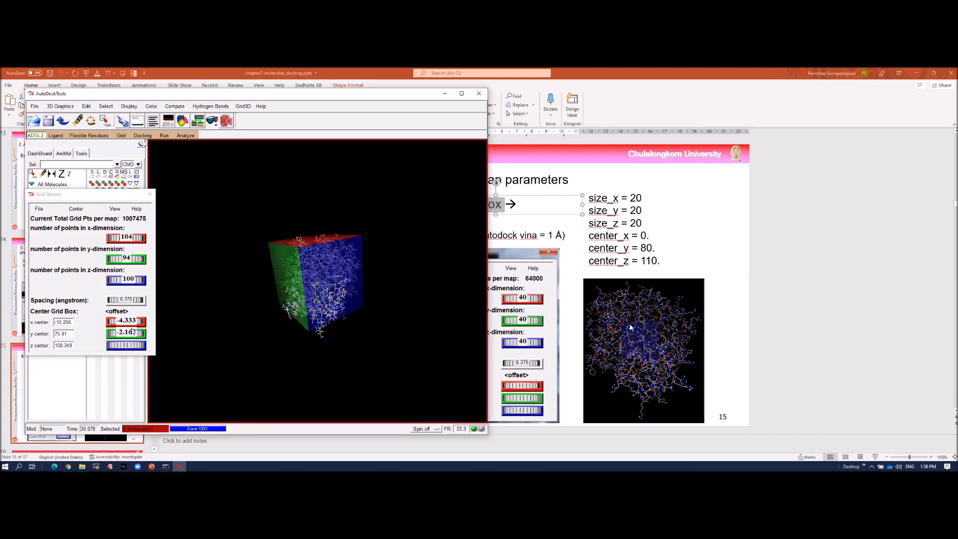
left_click_drag(135, 334, 122, 344)
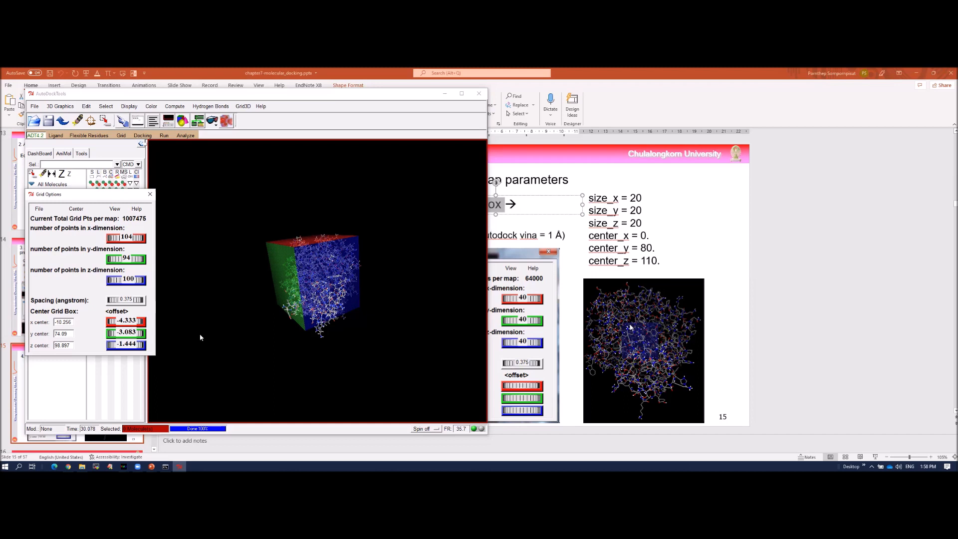
left_click_drag(140, 335, 112, 333)
left_click_drag(359, 332, 218, 333)
mouse_move(127, 345)
left_mouse_down()
mouse_move(143, 319)
mouse_move(155, 320)
mouse_move(133, 333)
mouse_move(143, 344)
left_mouse_up()
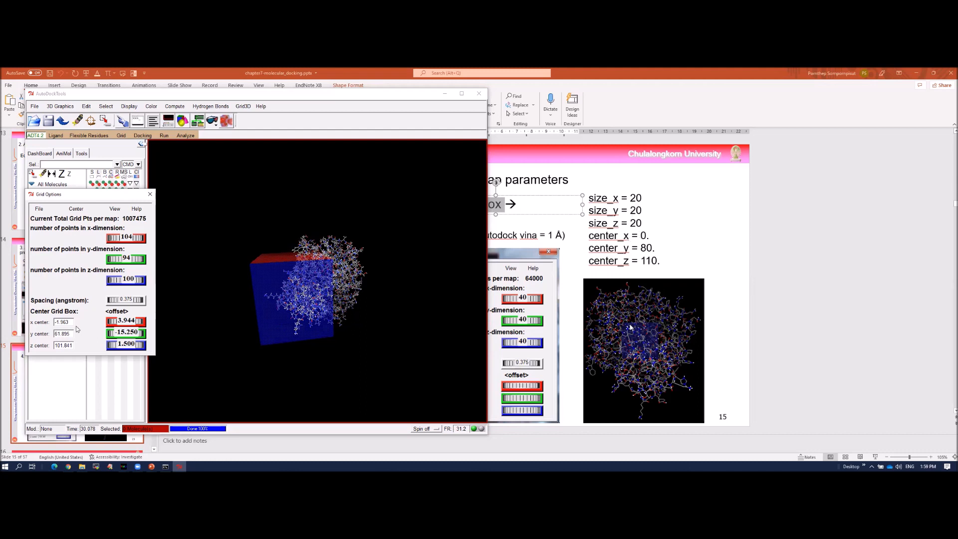
Set the grid box center to x 0, y 80 and z 110
left_click_drag(73, 322, 49, 323)
type("0")
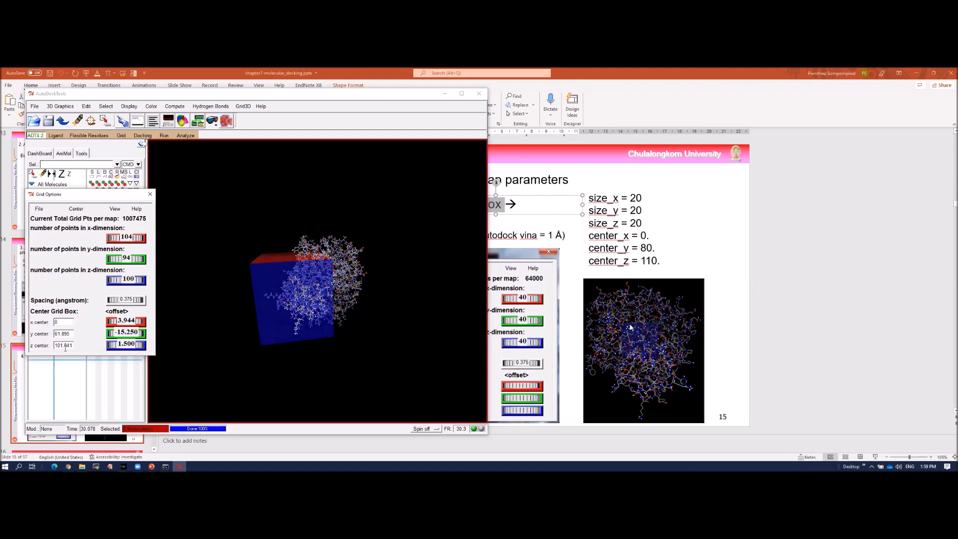
left_click_drag(71, 334, 40, 334)
type("80")
key("Return")
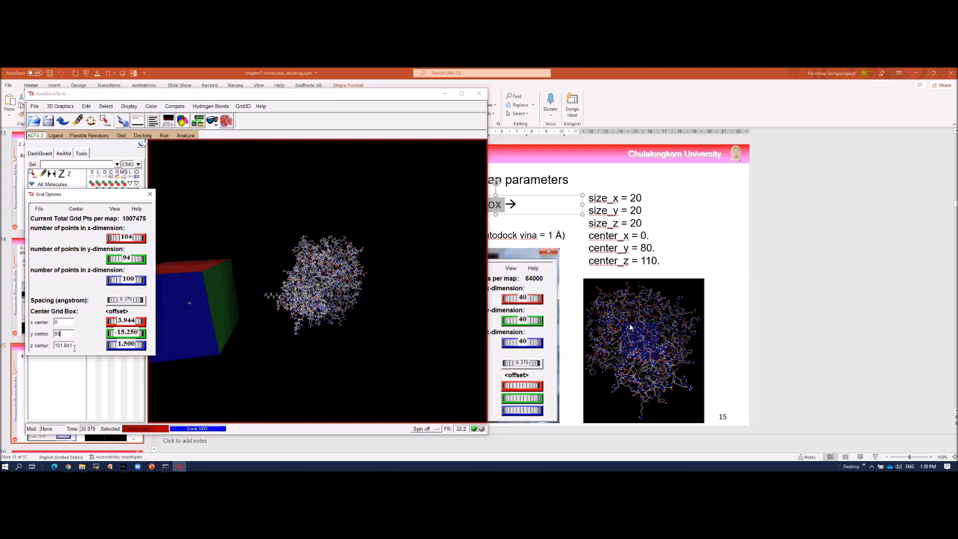
key("Return")
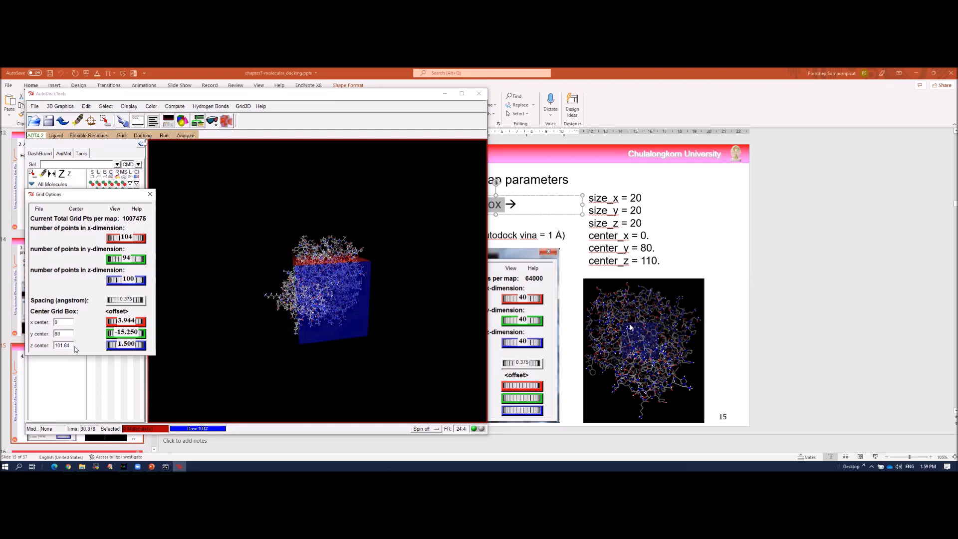
key("BackSpace")
key("BackSpace")
key("Return")
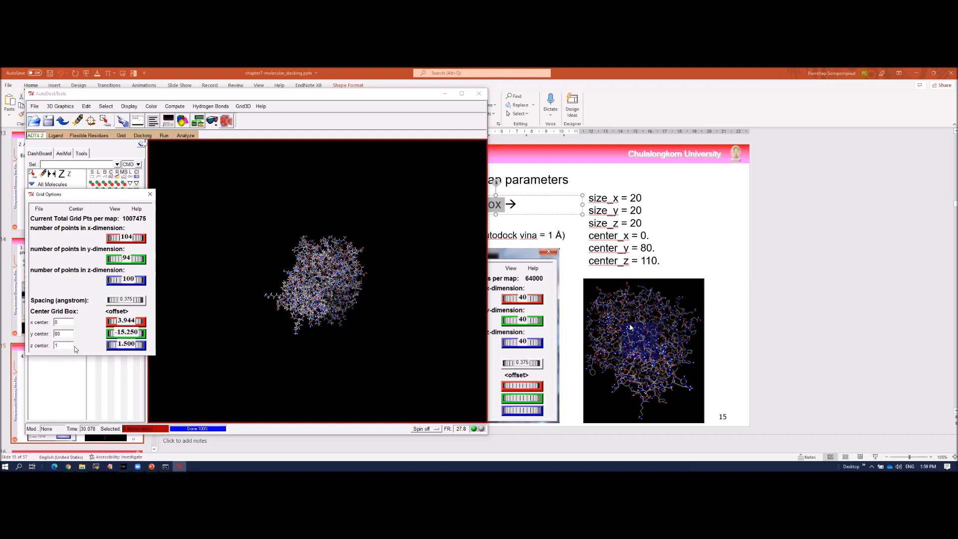
type("10")
key("Return")
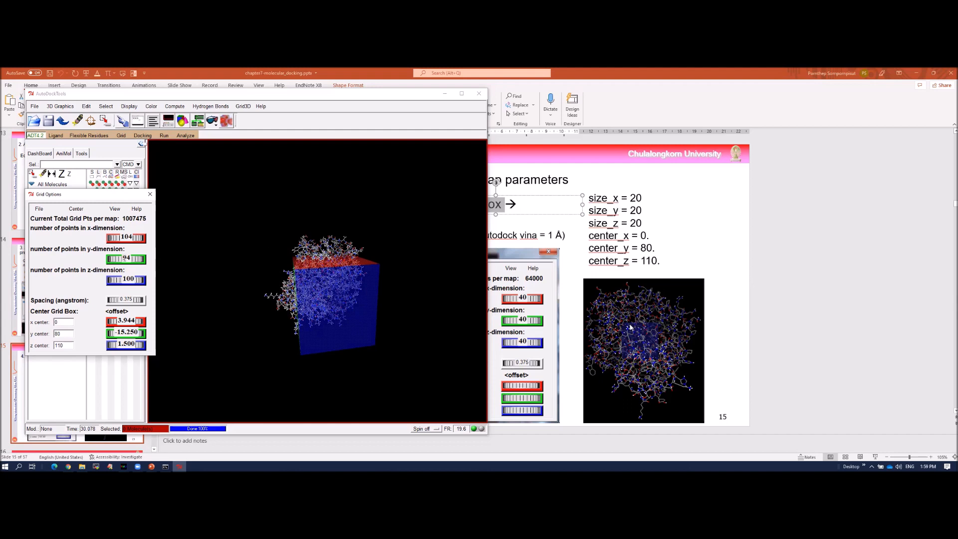
Set the grid box to 40 points in the x, y and z dimensions and close the grid options
left_click_drag(126, 238, 132, 238)
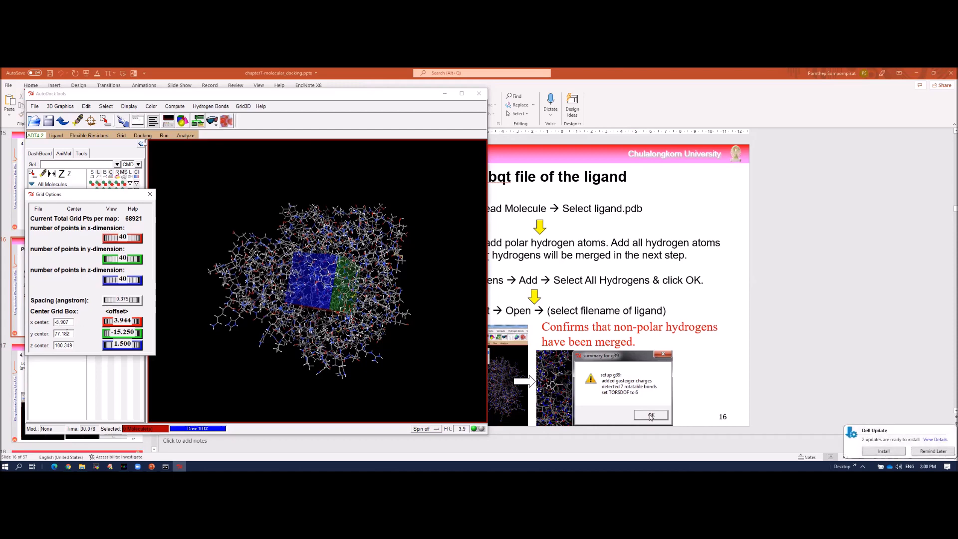
left_click(150, 194)
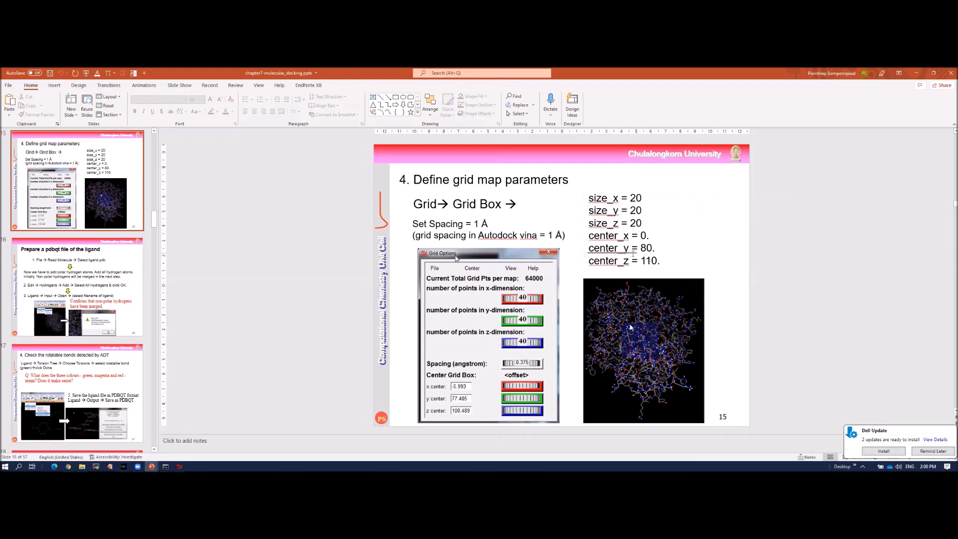
Review the slides for the grid size and center values and the lines required in the conf.txt docking configuration file
triple_click(608, 223)
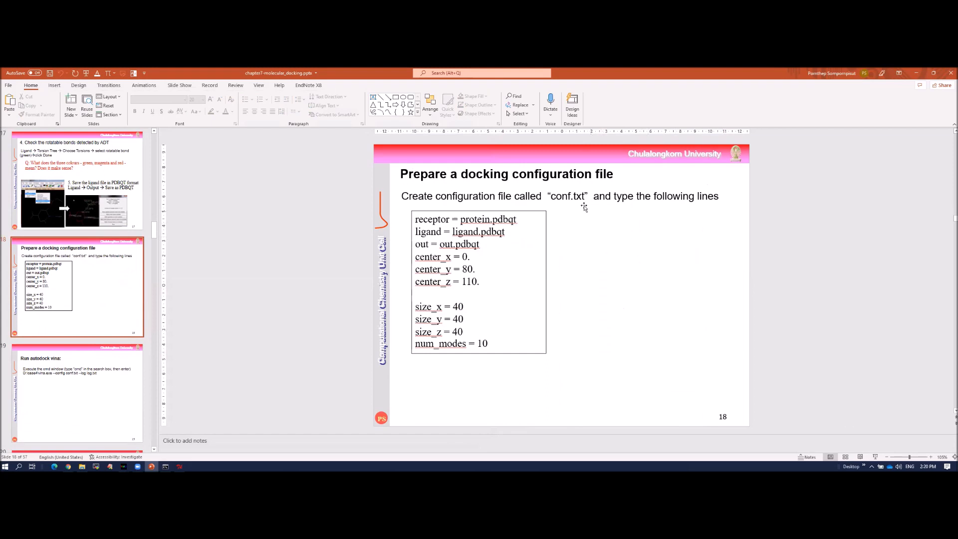
left_click(586, 209)
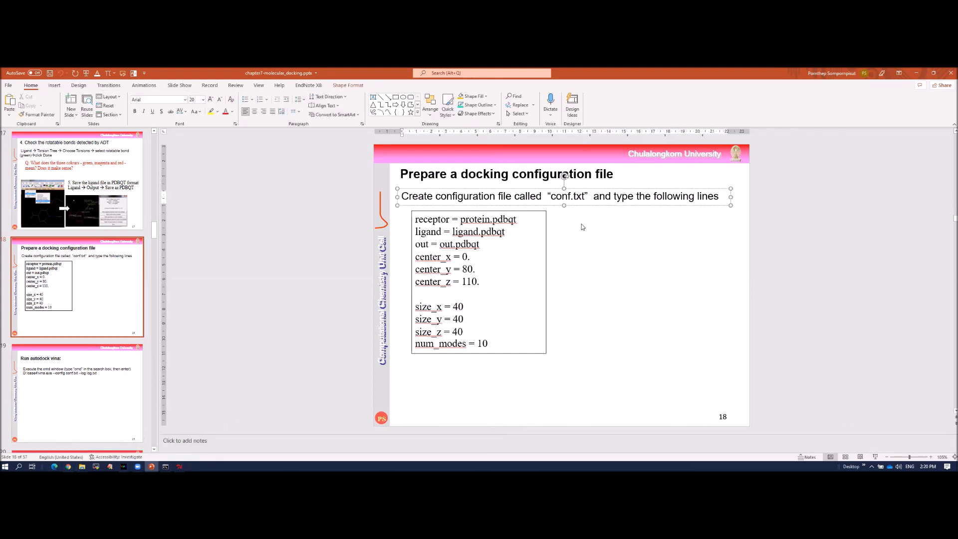
Create a new text document named conf.txt in the D:\Temp\docking folder
mouse_move(81, 466)
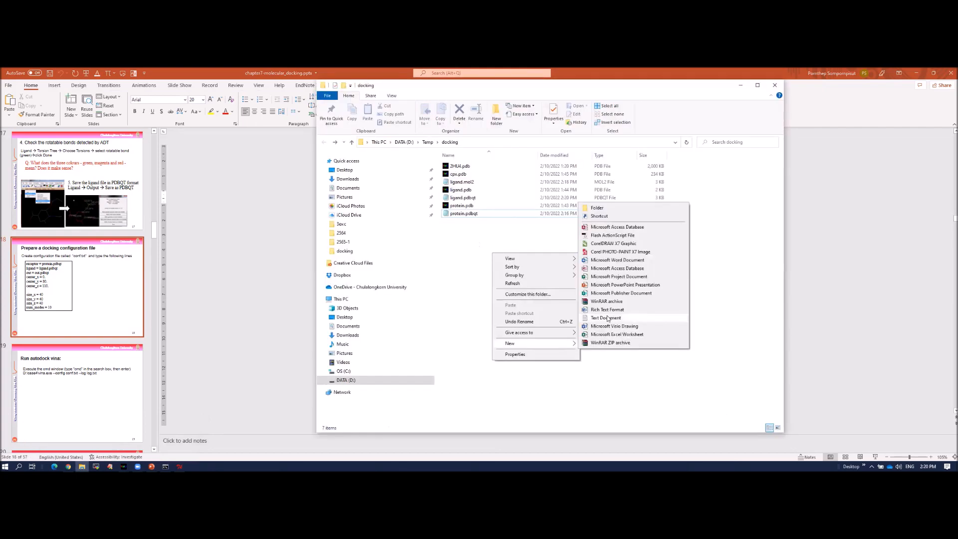
left_click(606, 316)
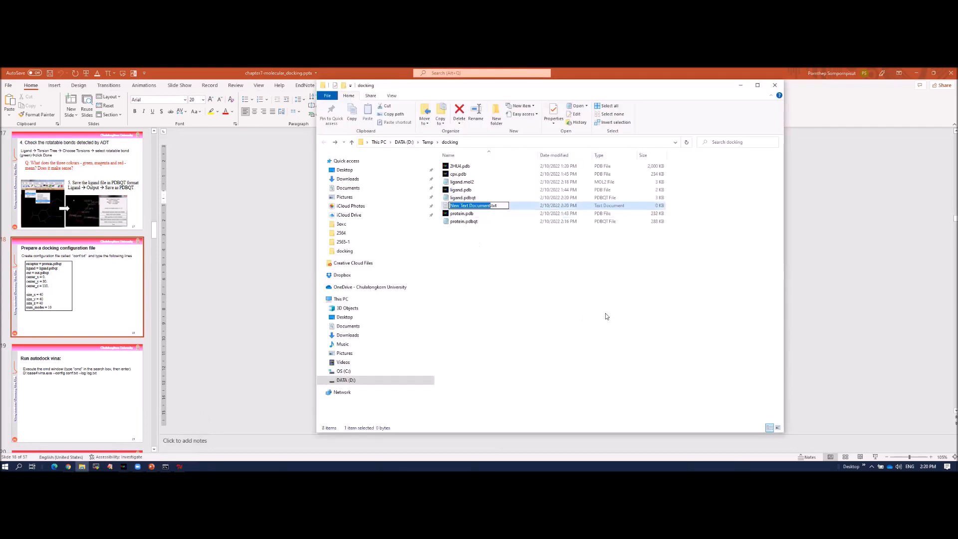
type("conf")
key("Return")
Open the empty conf.txt in Notepad, arranging the windows beside the slide
left_click_drag(660, 90, 441, 105)
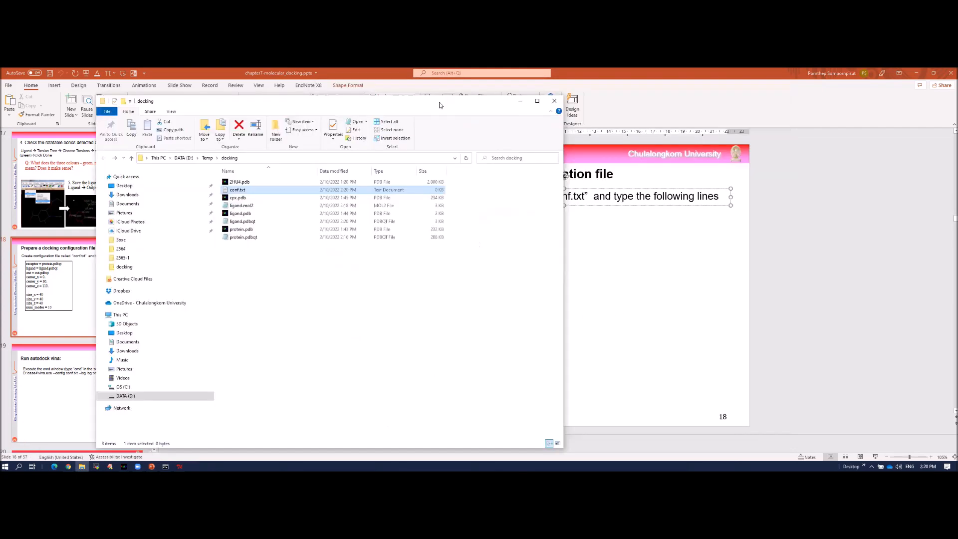
left_click_drag(440, 105, 322, 83)
right_click(124, 168)
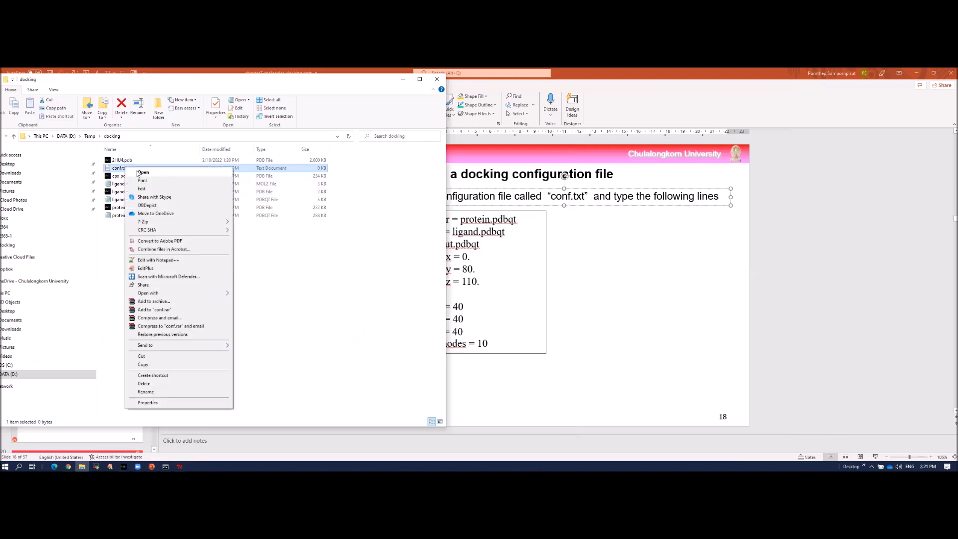
mouse_move(182, 293)
left_click(254, 318)
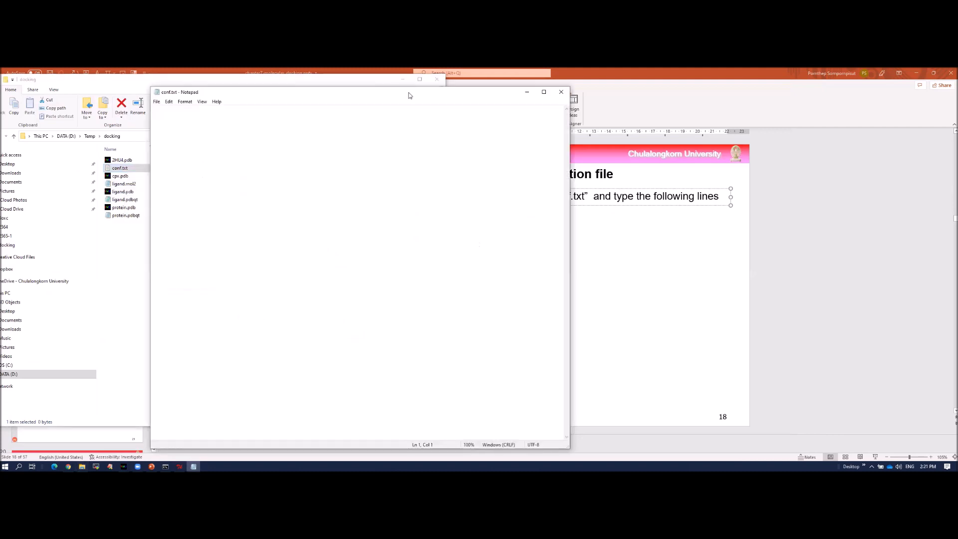
left_click_drag(407, 93, 317, 87)
Copy all configuration lines, from receptor = protein.pdbqt to num_modes = 10, from the slide into conf.txt and save the file
left_click(578, 271)
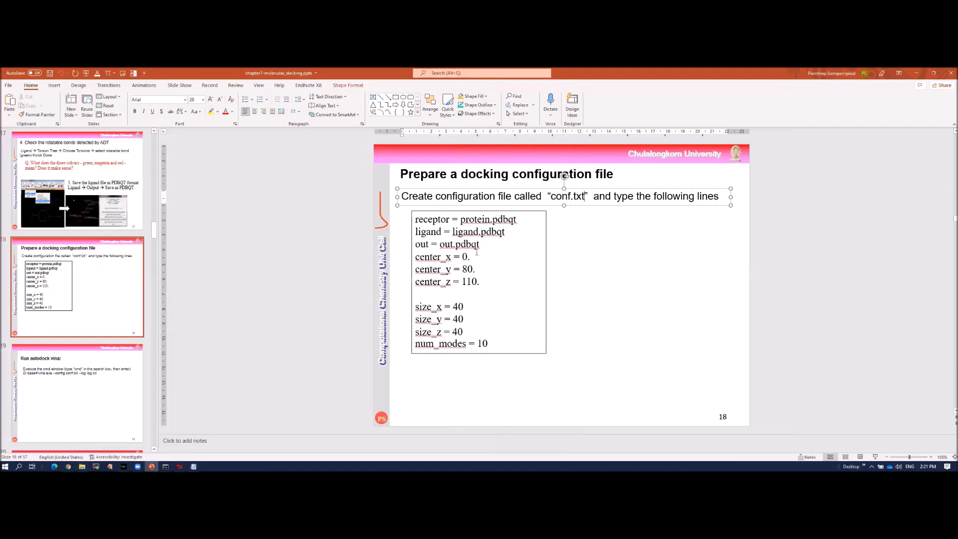
left_click_drag(415, 219, 489, 338)
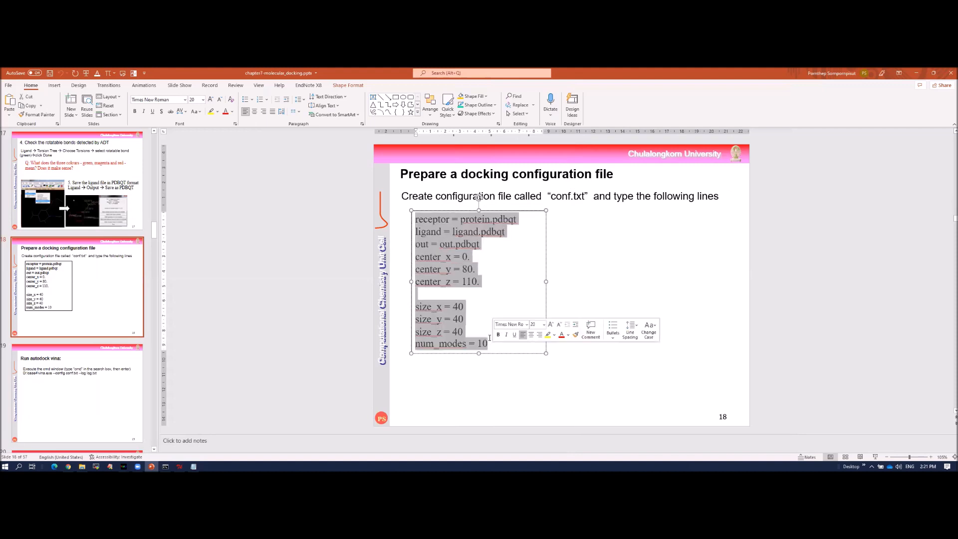
key("ctrl+c")
key("alt+Tab")
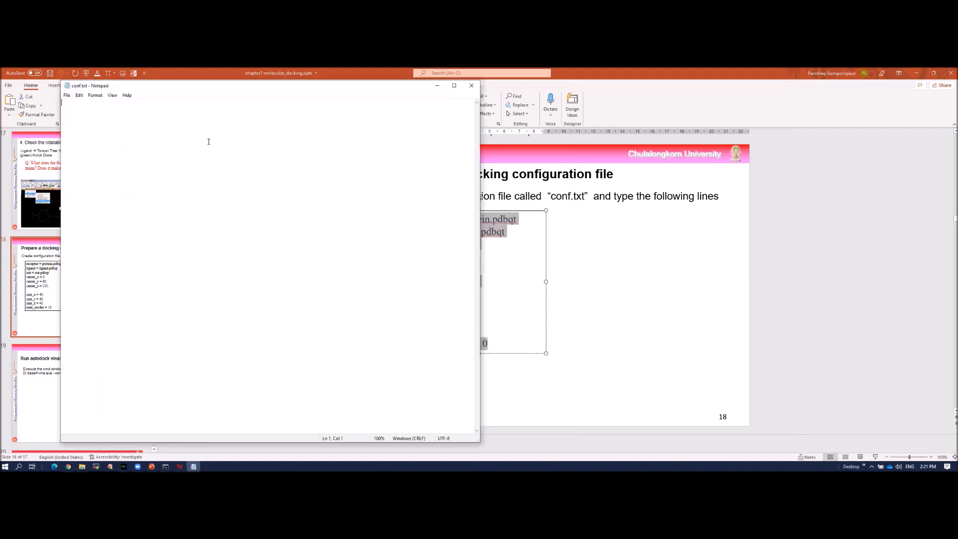
key("ctrl+v")
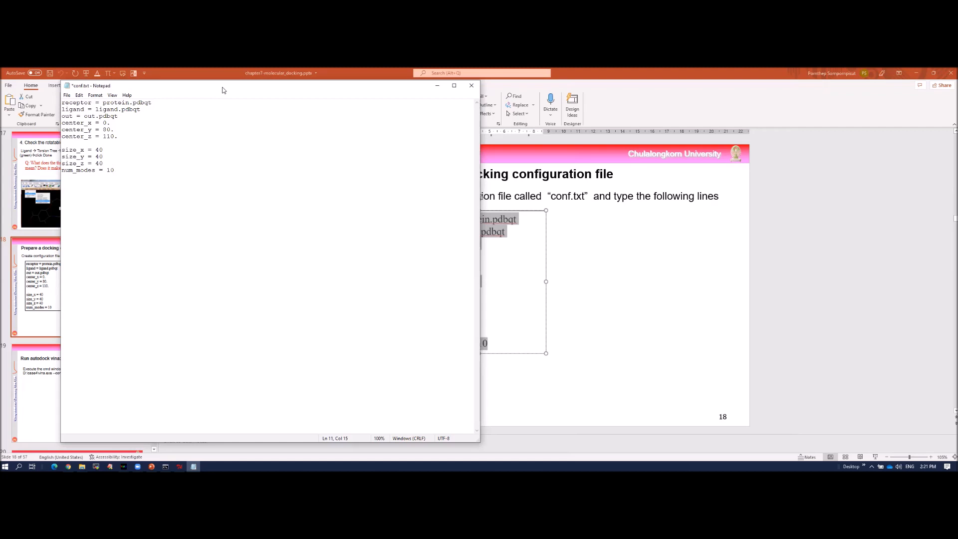
left_click_drag(220, 88, 316, 118)
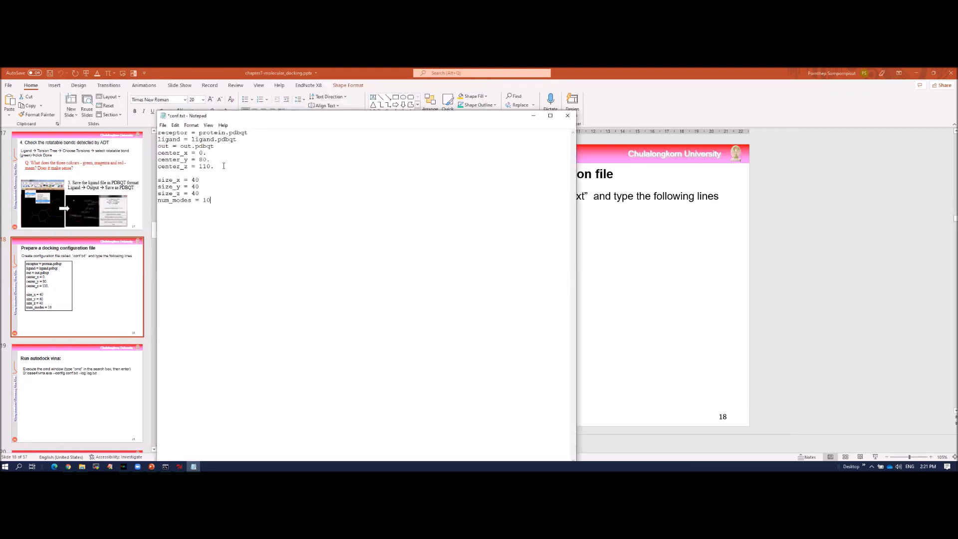
left_click(163, 126)
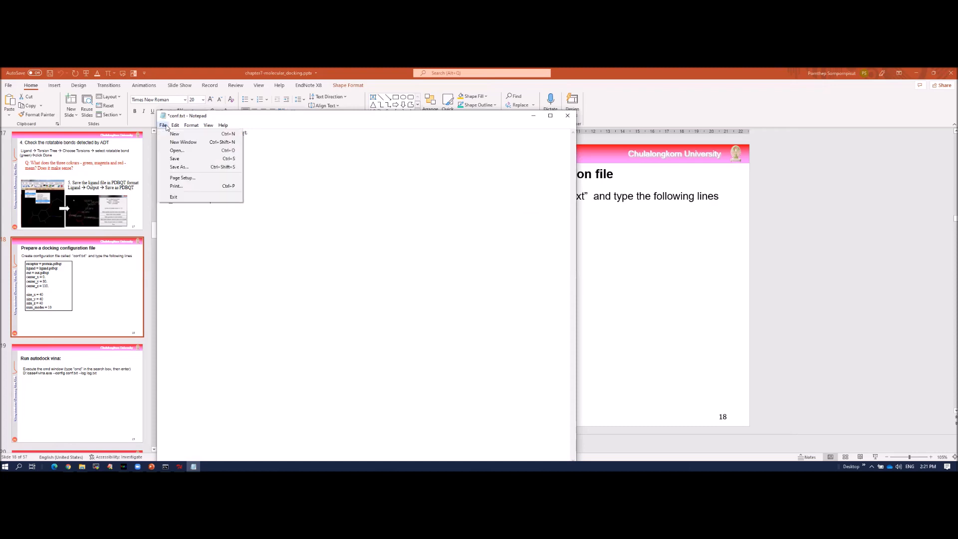
left_click(175, 158)
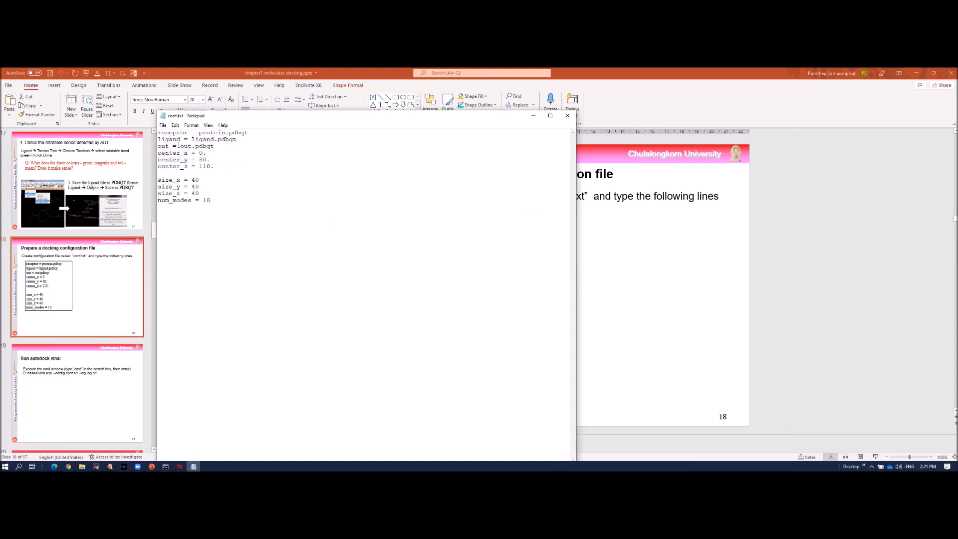
Check the receptor, ligand, out, center, size and num_modes entries in conf.txt and save the file again
left_click_drag(199, 132, 251, 133)
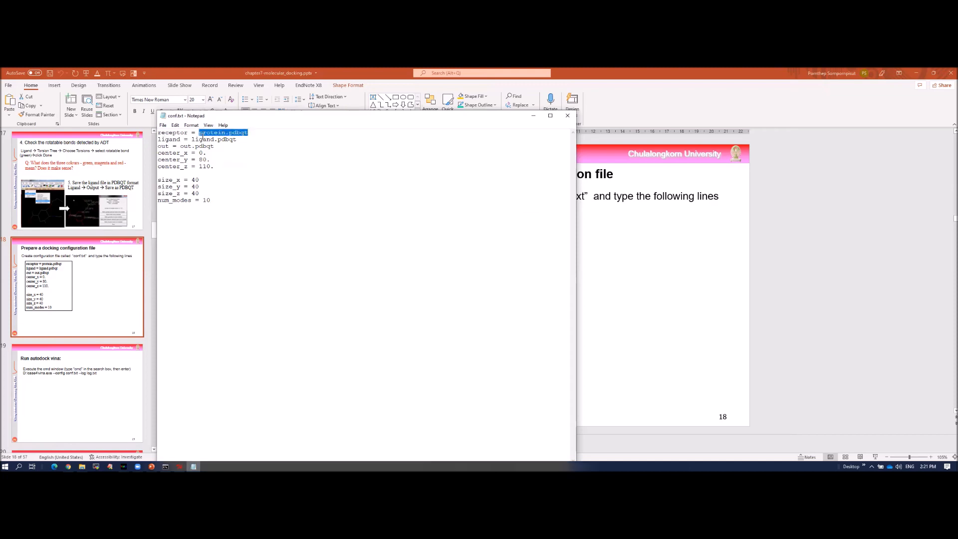
left_click_drag(191, 139, 240, 139)
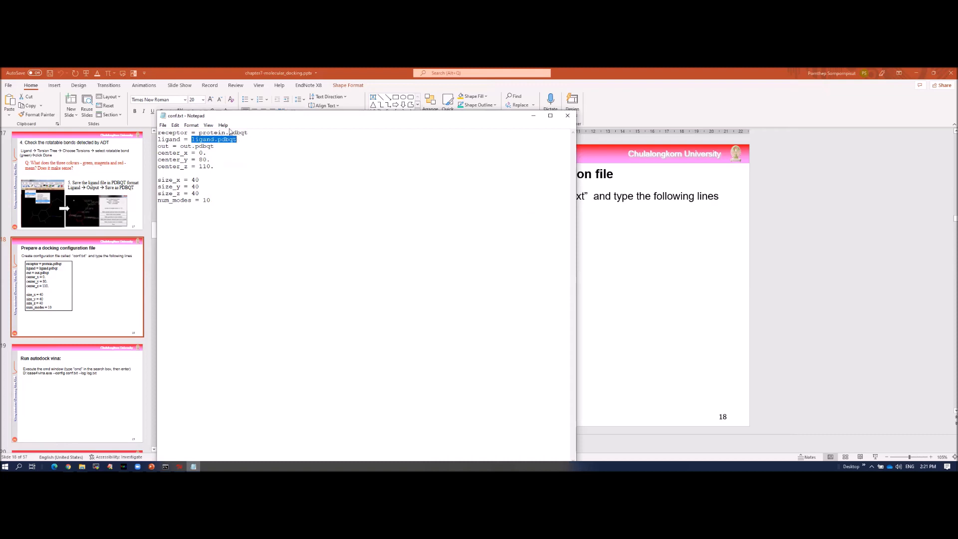
left_click_drag(181, 146, 216, 147)
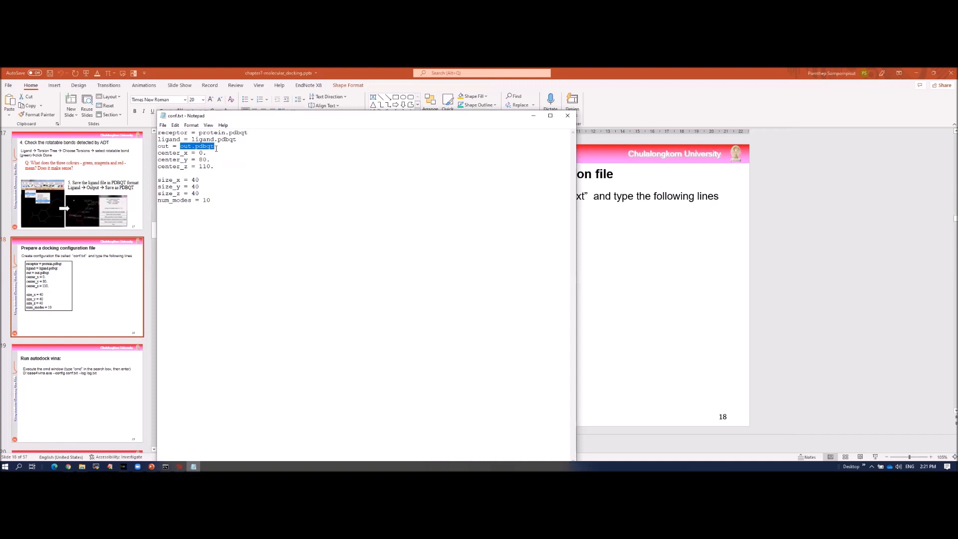
left_click_drag(166, 153, 215, 167)
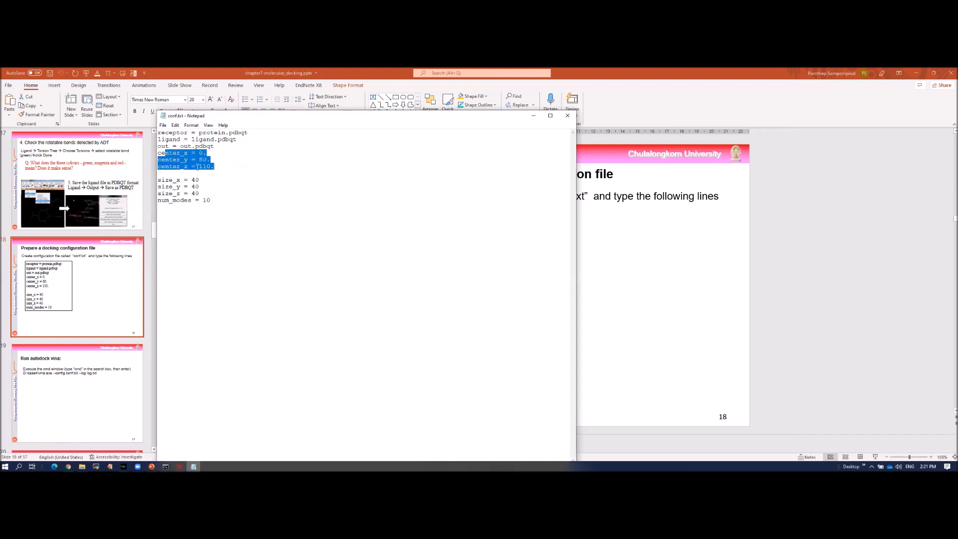
left_click_drag(158, 179, 172, 200)
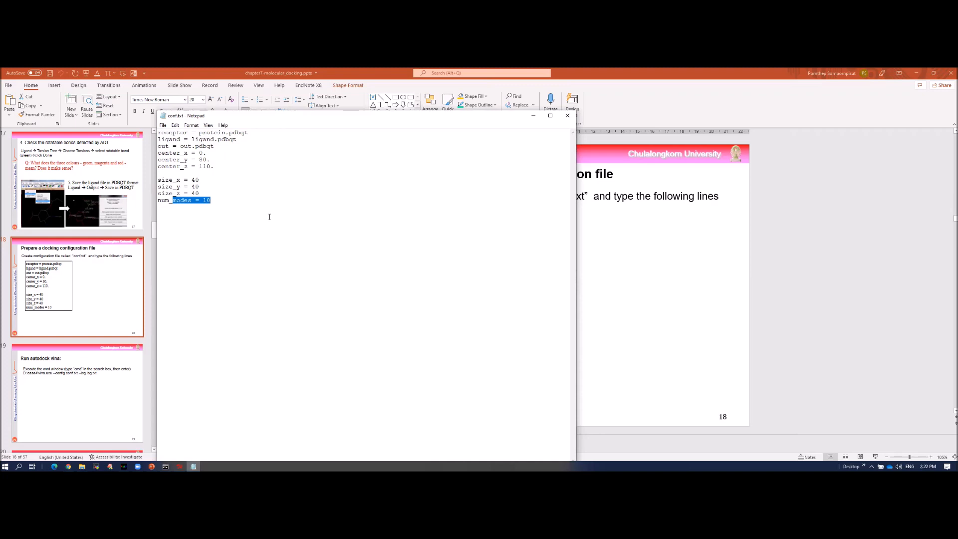
left_click(163, 125)
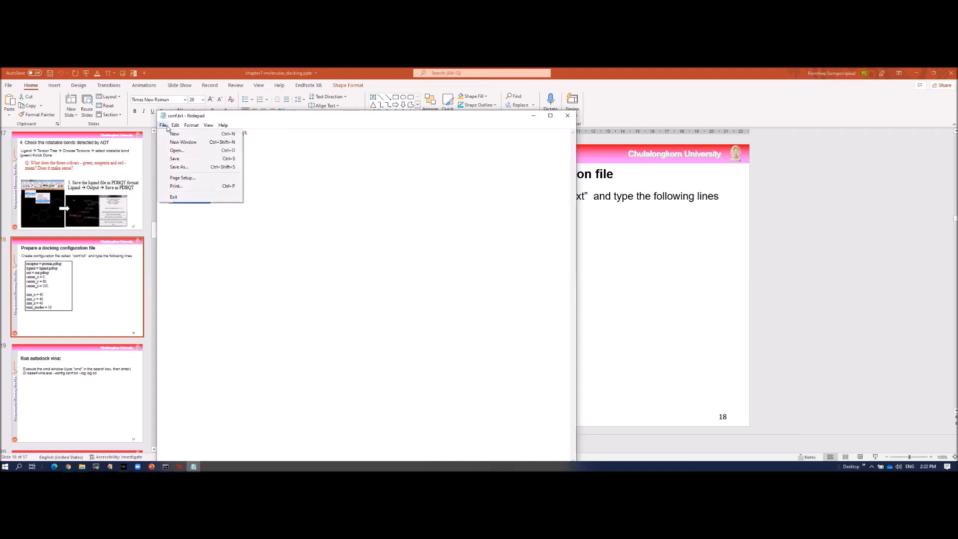
left_click(175, 158)
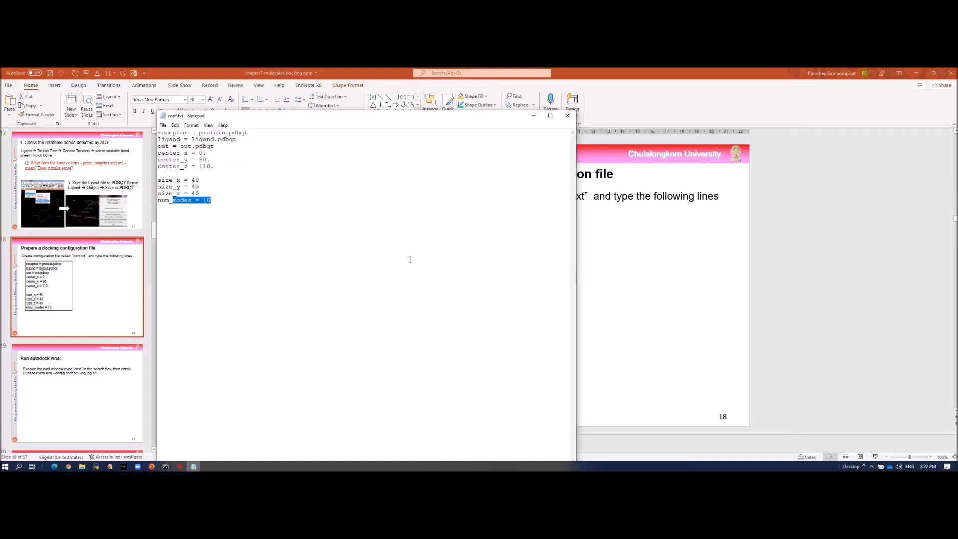
Read the Run autodock vina slide in PowerPoint and look for vina.exe by searching drive D: in File Explorer
left_click(601, 292)
scroll(579, 272, "down", 1)
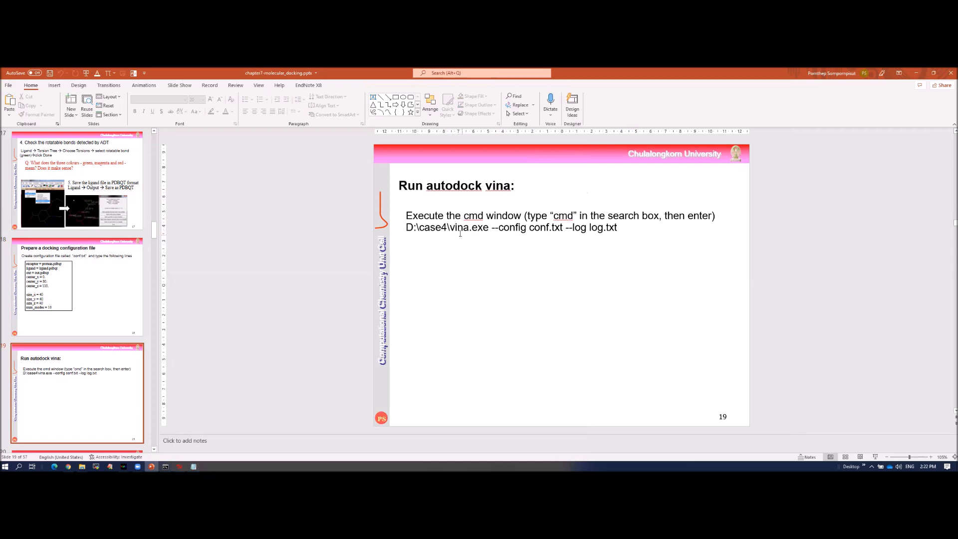
left_click_drag(450, 227, 488, 230)
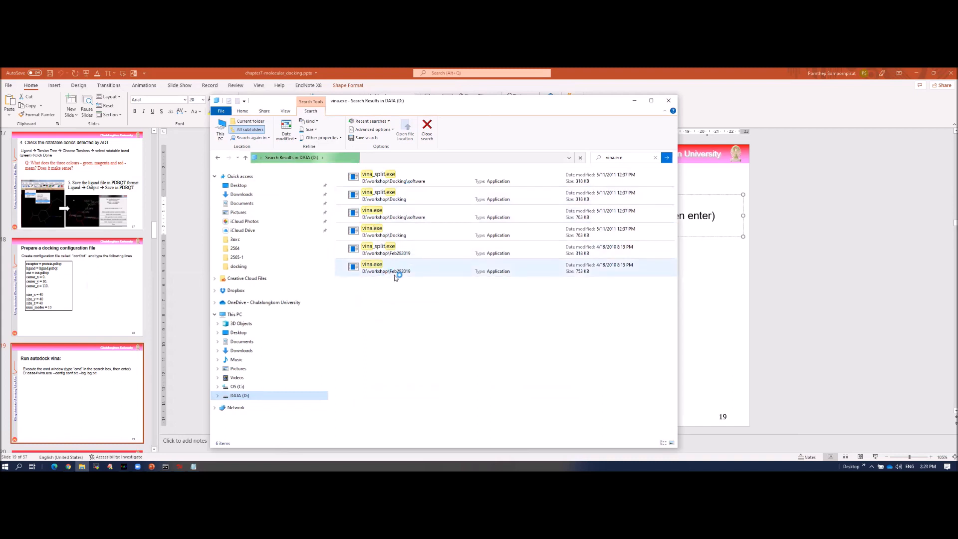
left_click(398, 273)
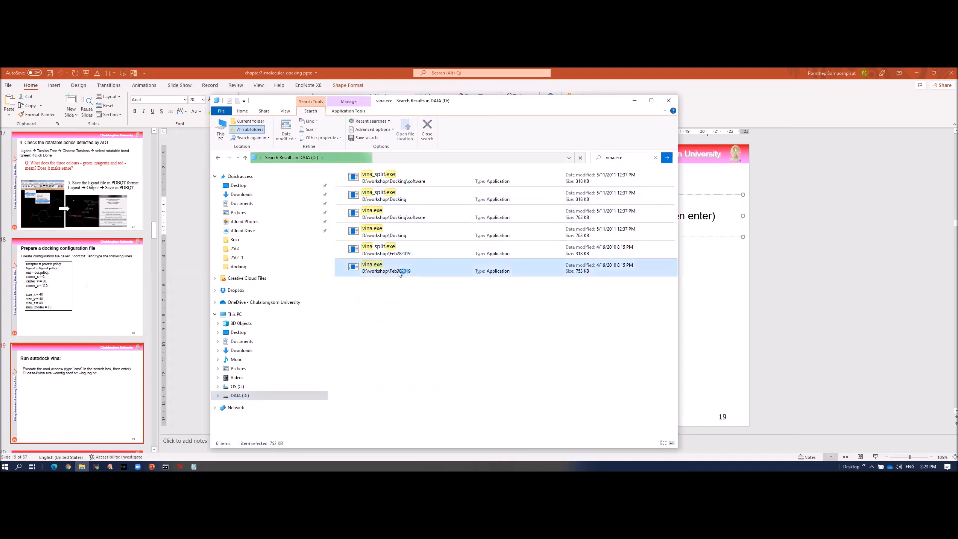
right_click(401, 229)
Leave the search results and open the D:\workshop\Feb282019 folder
left_click(217, 158)
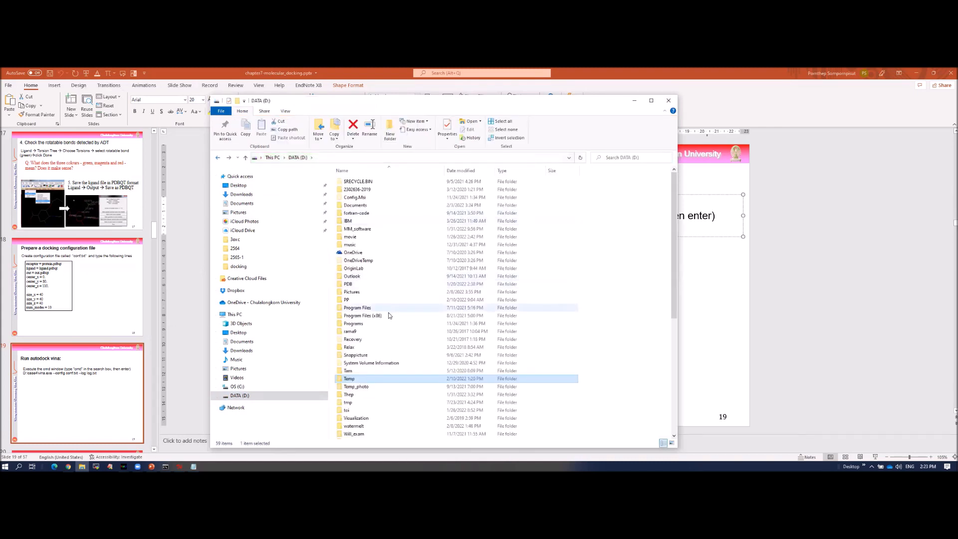
scroll(368, 425, "down", 2)
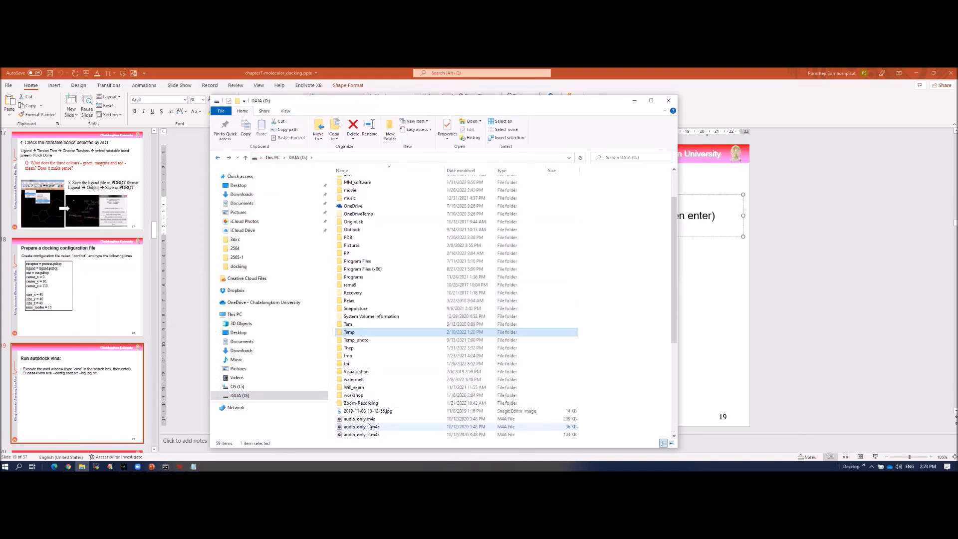
double_click(354, 395)
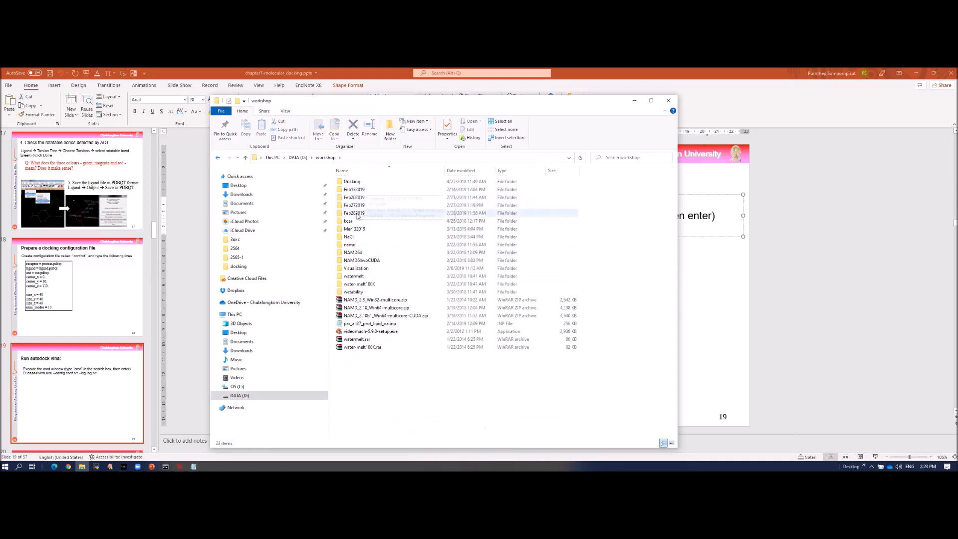
mouse_move(358, 215)
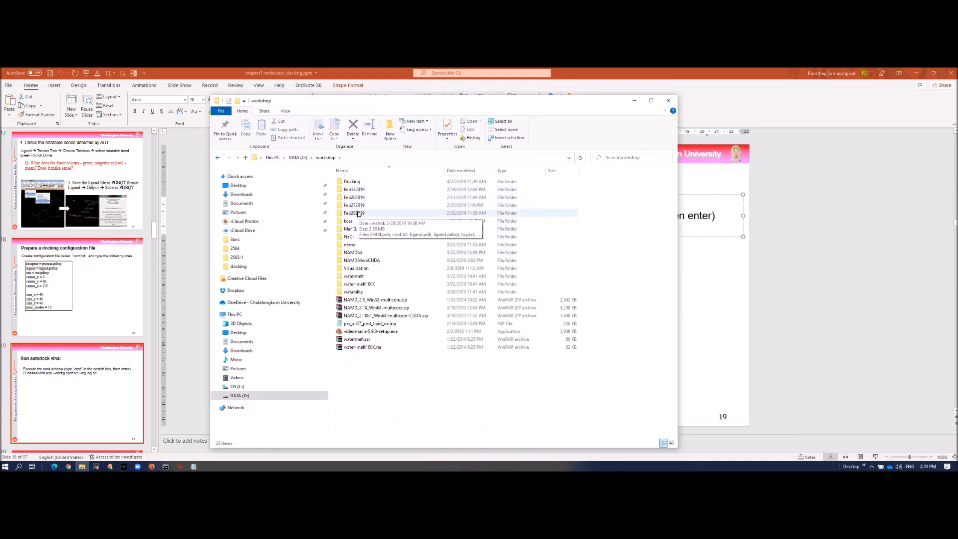
double_click(357, 214)
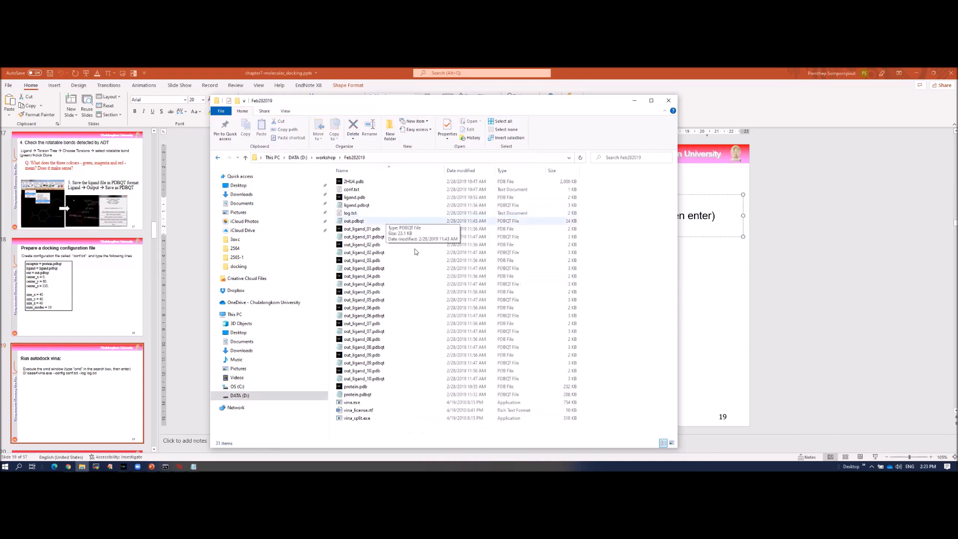
Copy vina.exe, vina_license.rtf and vina_split.exe from the Feb282019 folder
left_click(352, 402)
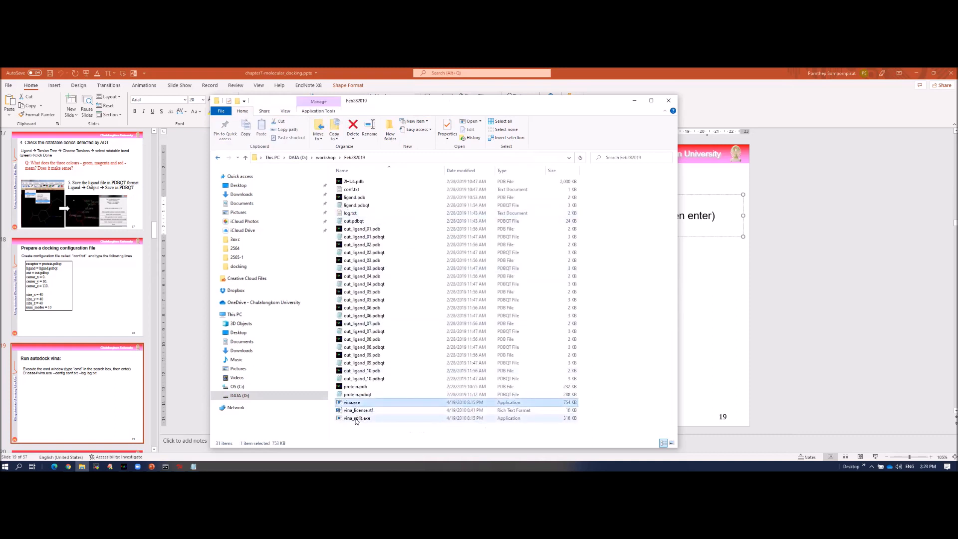
left_click(356, 419, "shift")
right_click(355, 415)
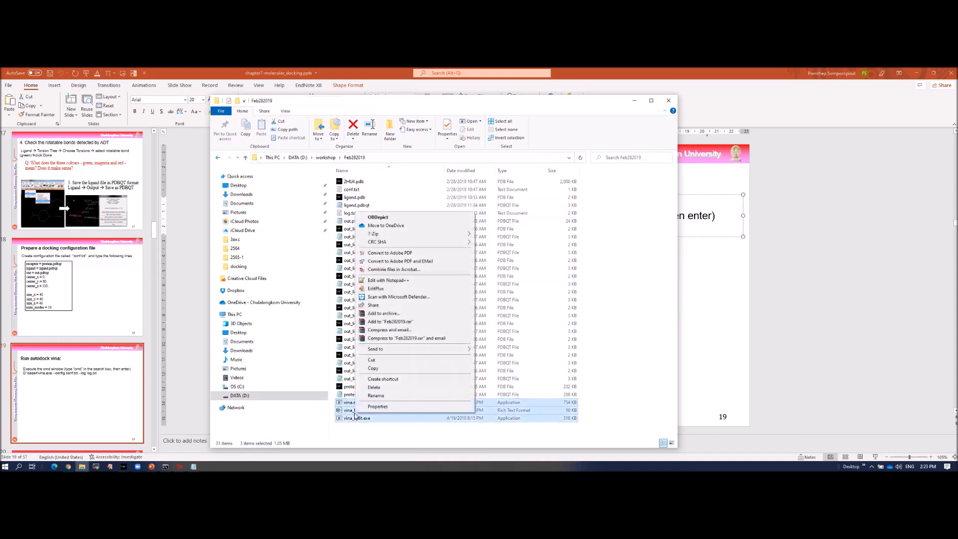
left_click(383, 369)
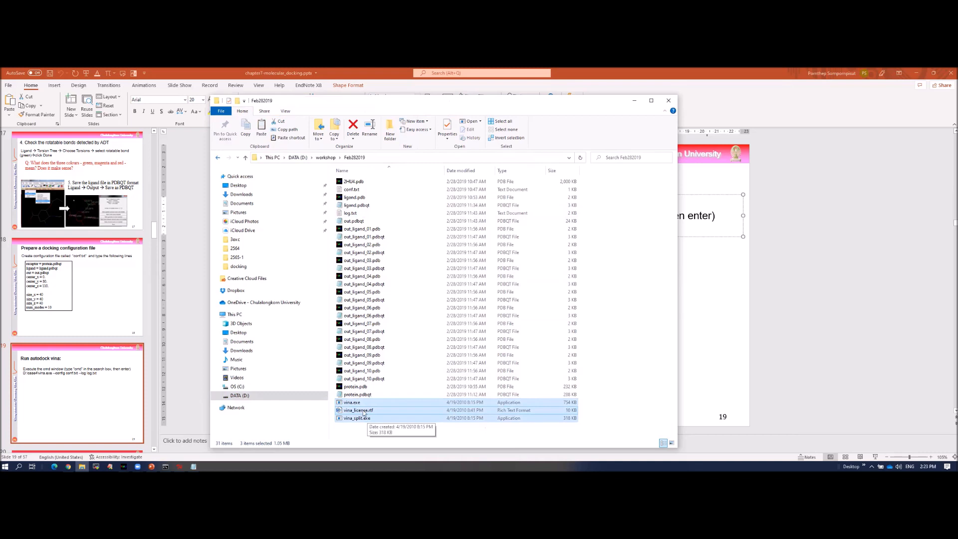
left_click(350, 423)
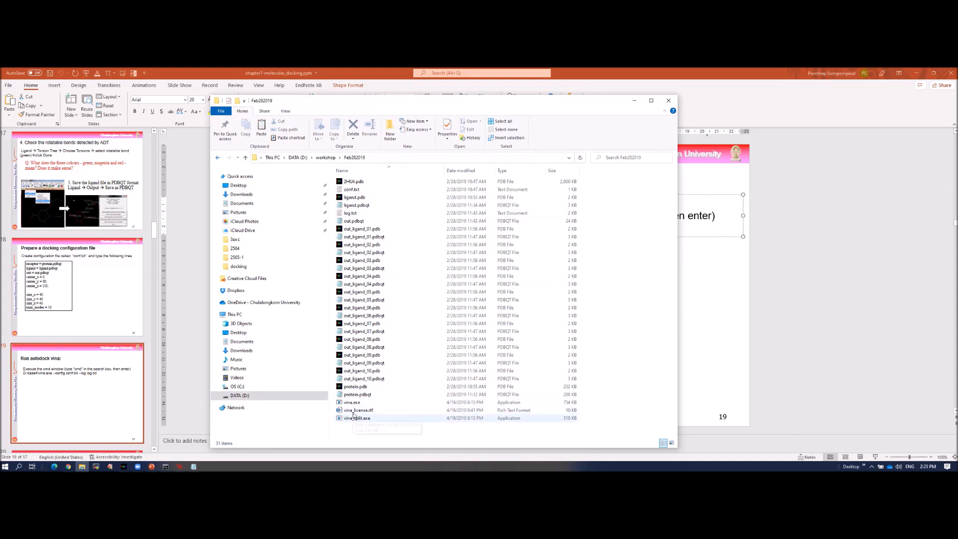
left_click(351, 402)
left_click(353, 420, "shift")
right_click(354, 419)
left_click(375, 369)
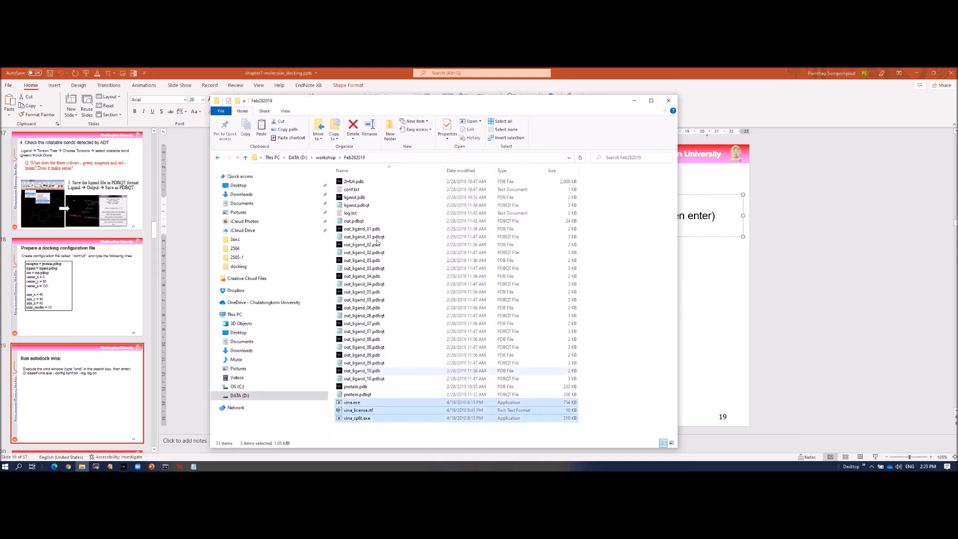
Paste vina.exe, vina_license.rtf and vina_split.exe into the D:\Temp\docking folder
left_click(298, 158)
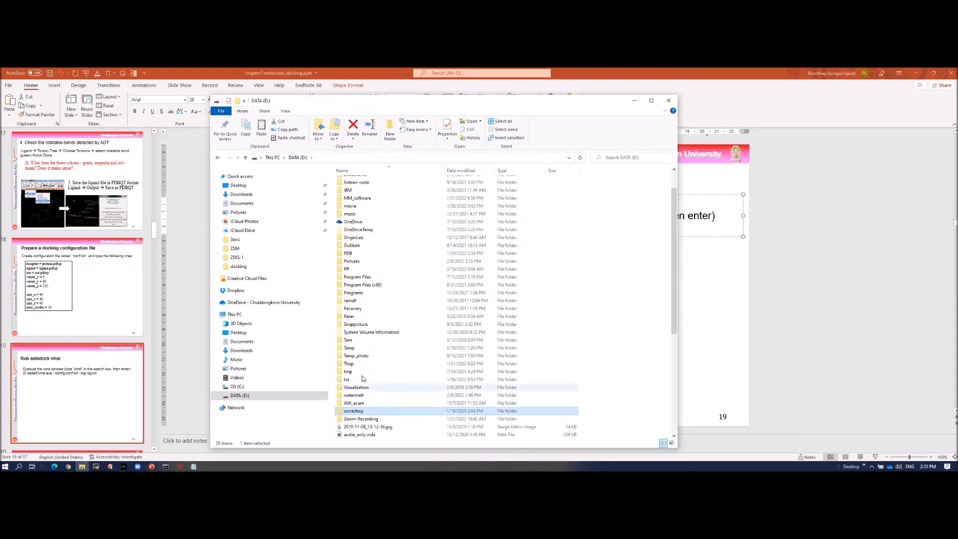
double_click(350, 347)
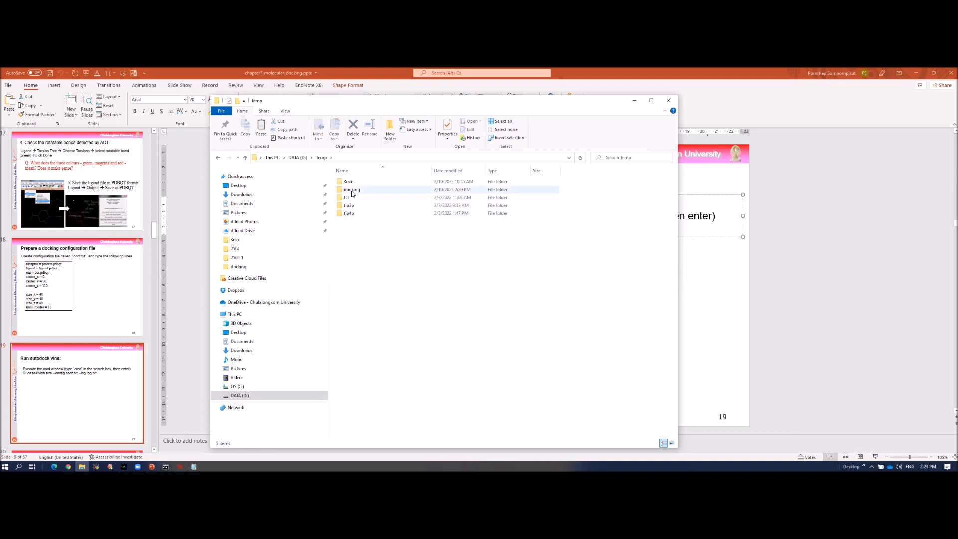
double_click(351, 189)
right_click(387, 276)
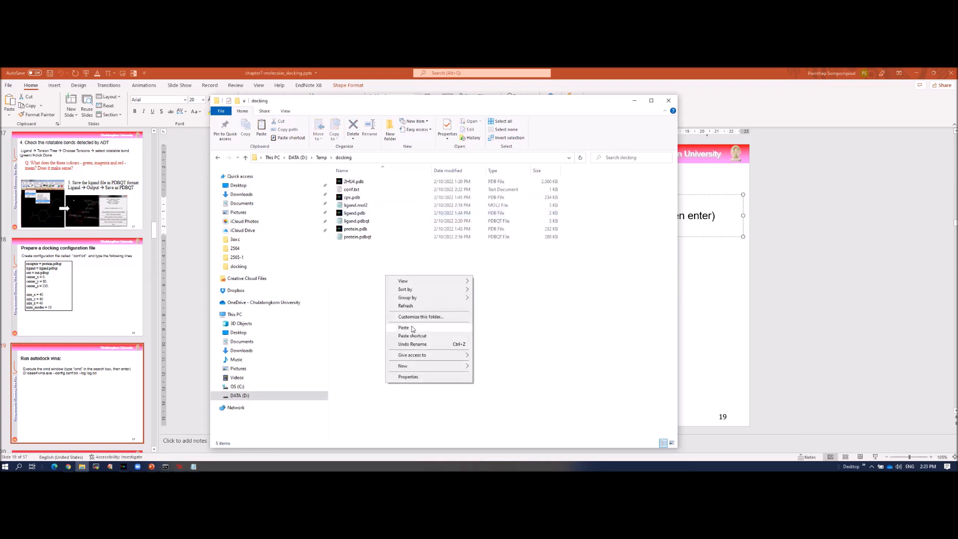
left_click(404, 328)
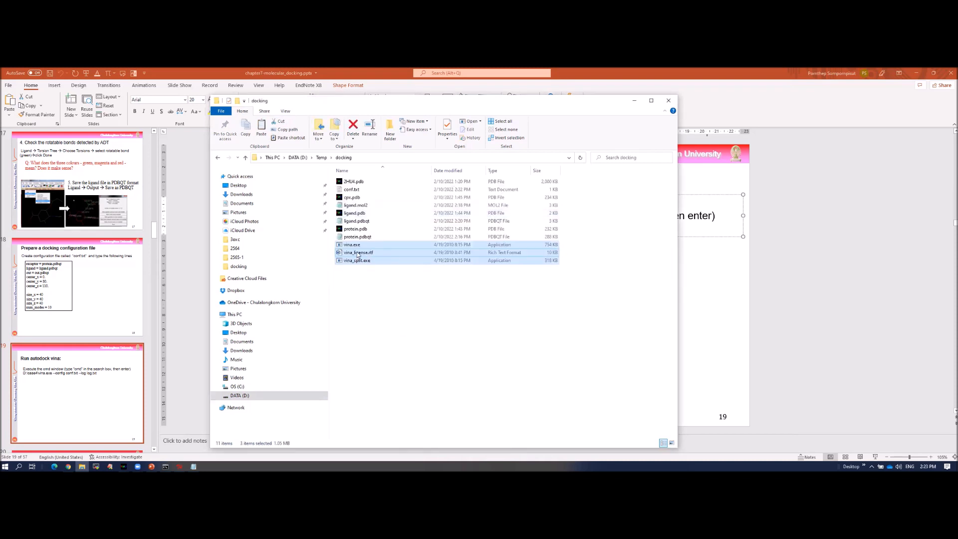
left_click(360, 275)
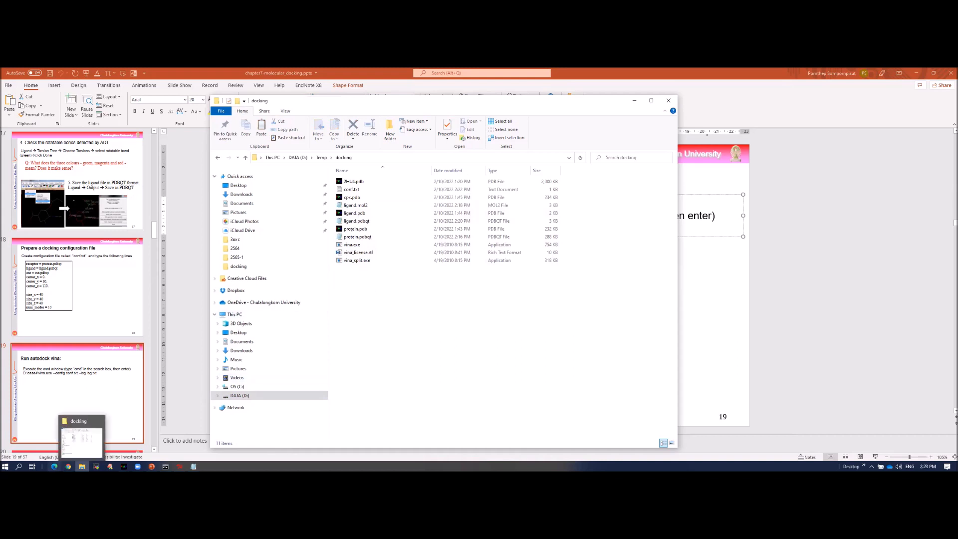
Open a Command Prompt and place its window so the docking folder's file names stay readable
left_click(19, 467)
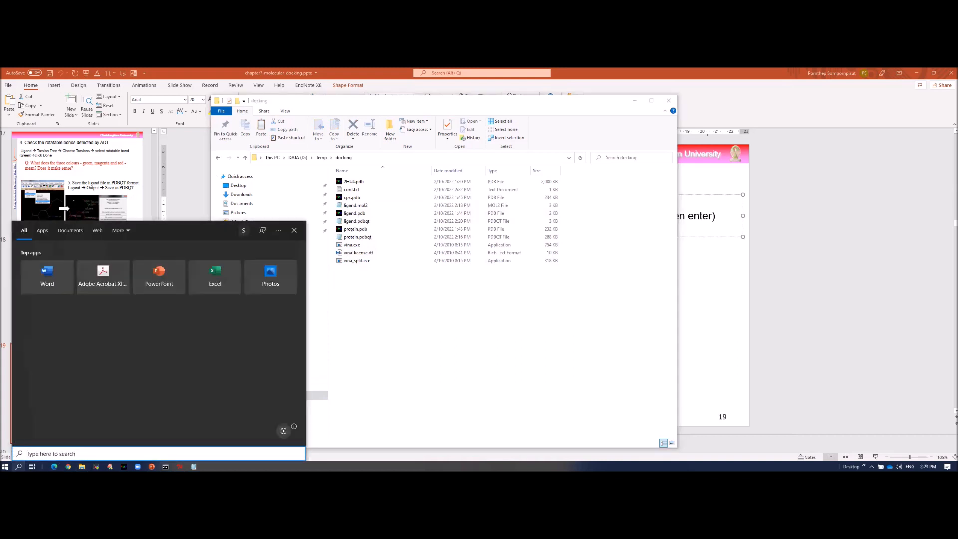
type("cmd")
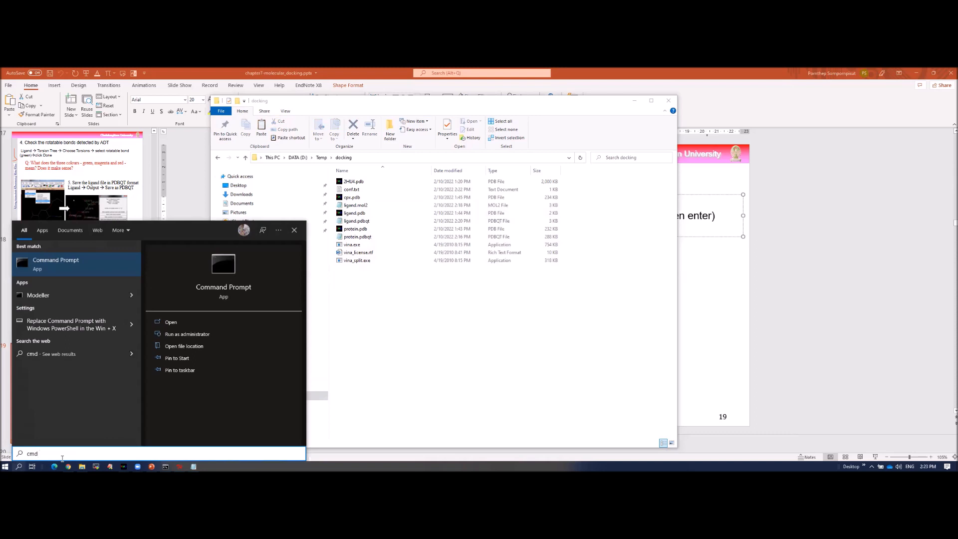
key("Return")
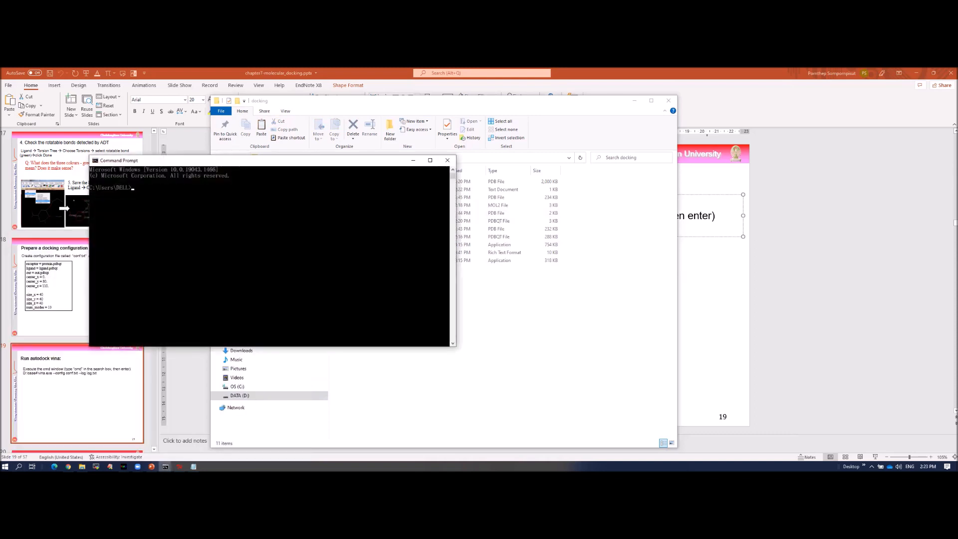
left_click_drag(306, 163, 613, 220)
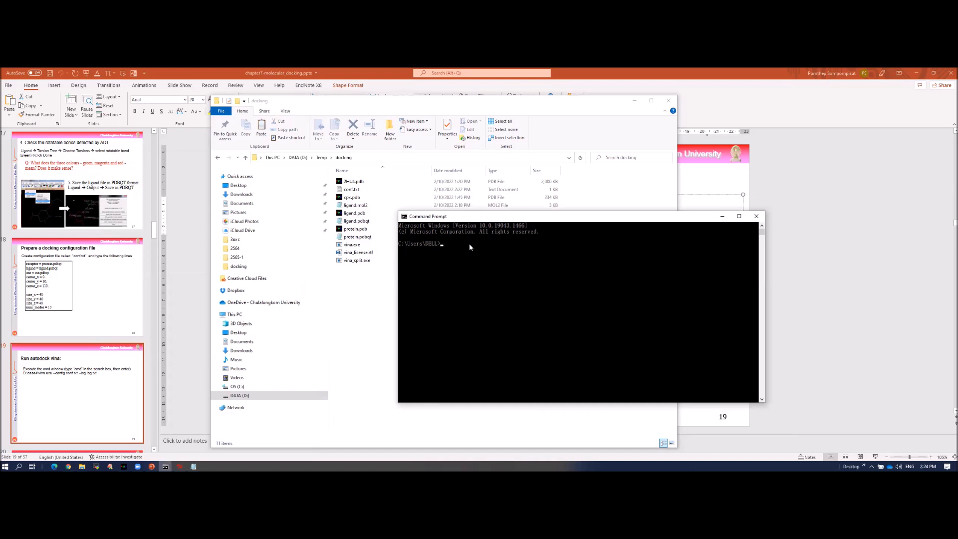
Switch the Command Prompt to drive D: and change into the temp folder and its docking subfolder
type(":")
key("Return")
type("cd temp")
key("Return")
type("cd docking")
key("Return")
Run vina.exe --config conf.txt --log log.txt in the docking folder, arranging the windows to keep the slide's command and file list in view
type("vi")
key("Tab")
left_click_drag(550, 217, 606, 231)
left_click_drag(570, 106, 338, 106)
left_click_drag(548, 229, 547, 252)
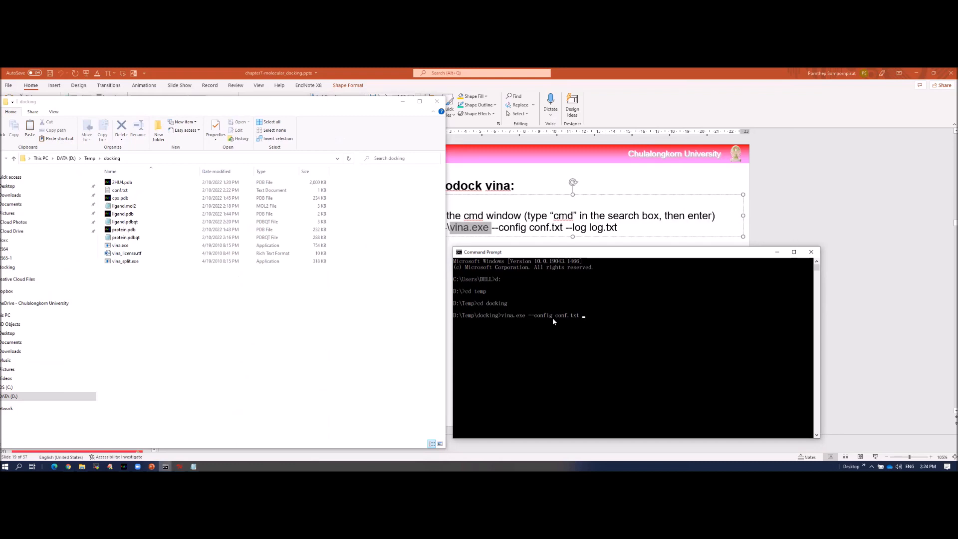
type("log log.txt")
key("Return")
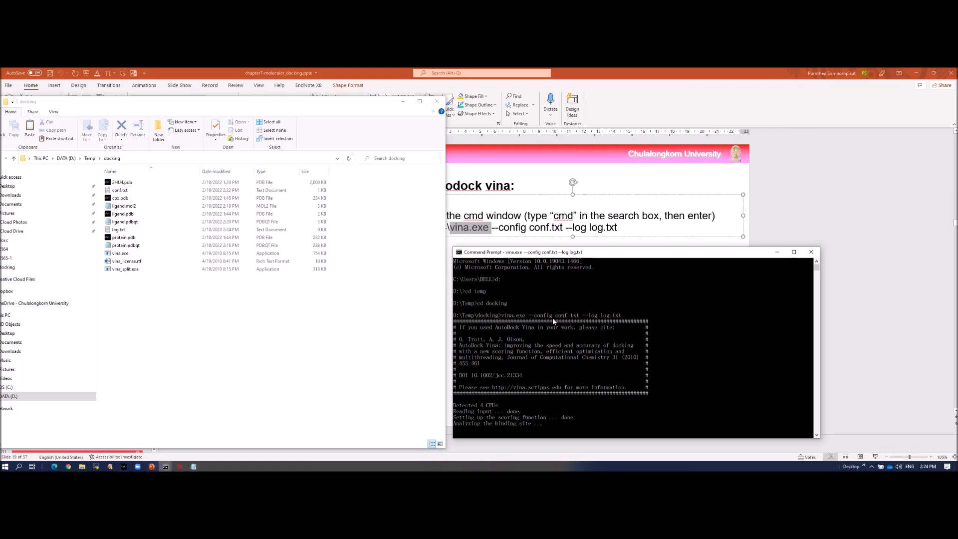
left_click_drag(655, 252, 715, 229)
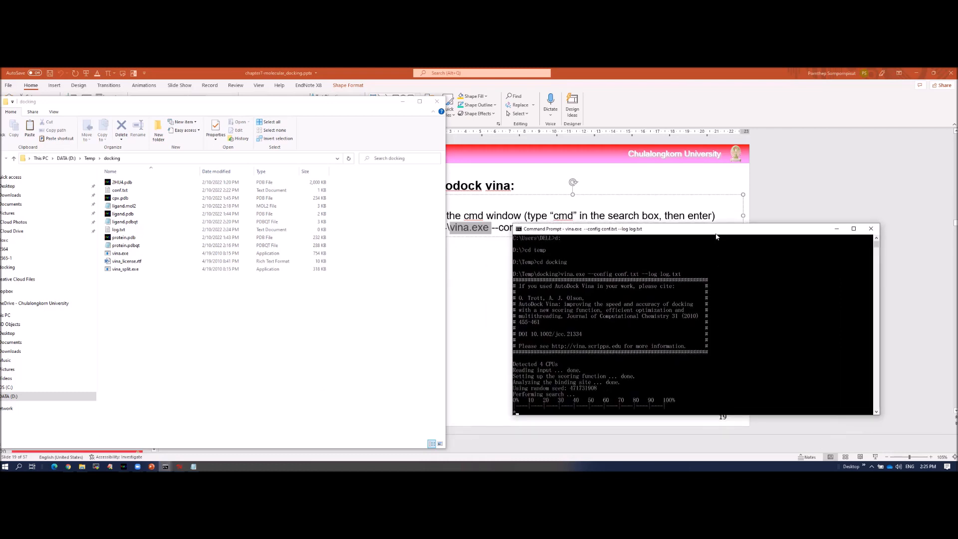